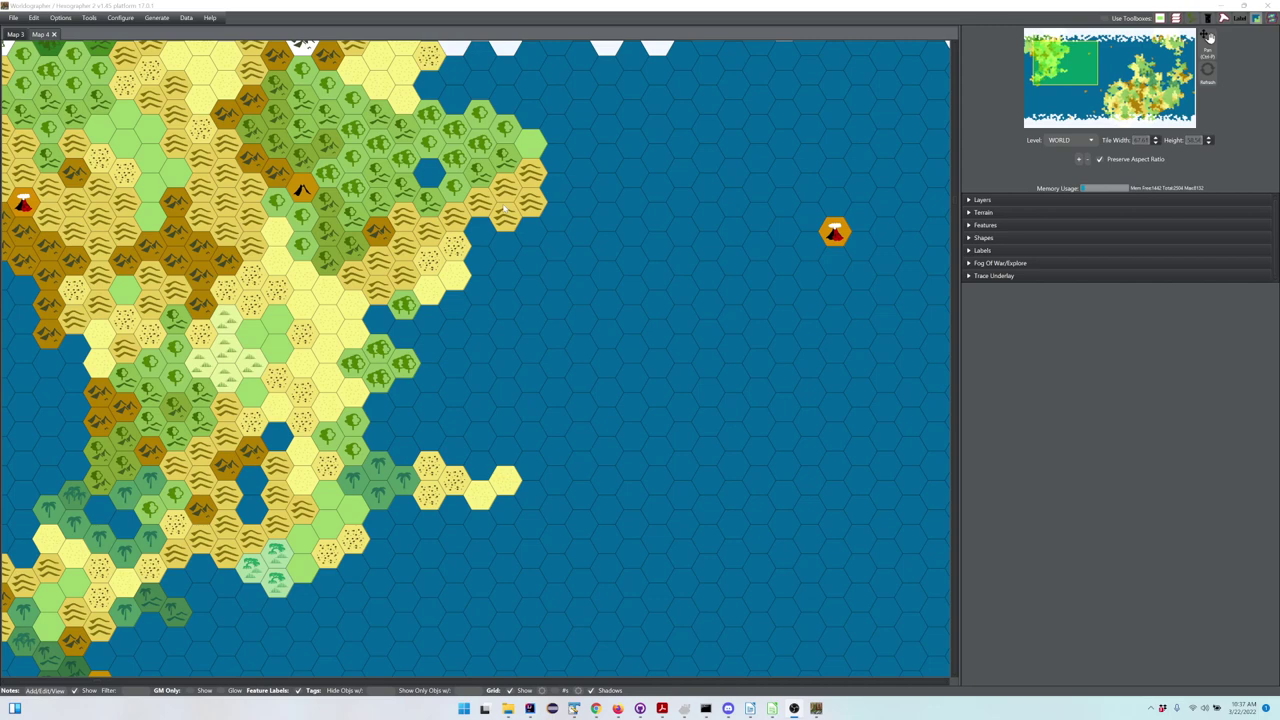
# Generate nations and empires with the default options to create the bordered realm of Welarius
pyautogui.click(146, 20)
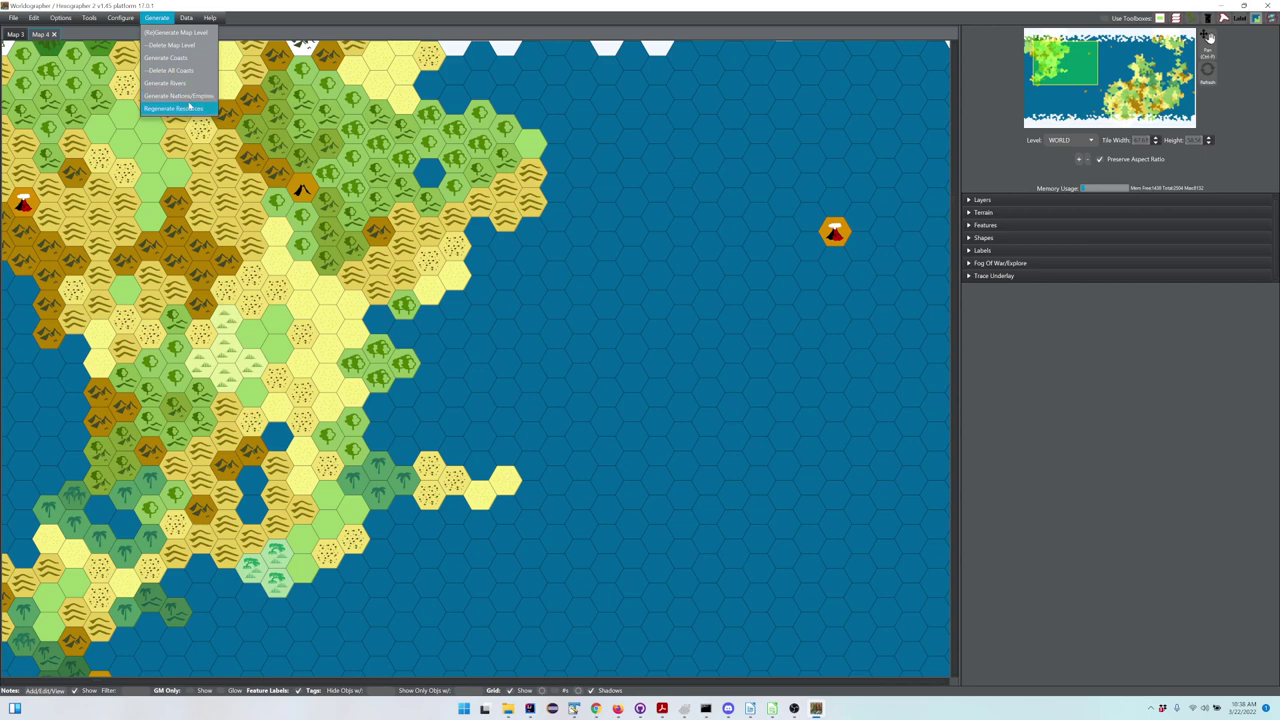
pyautogui.click(189, 97)
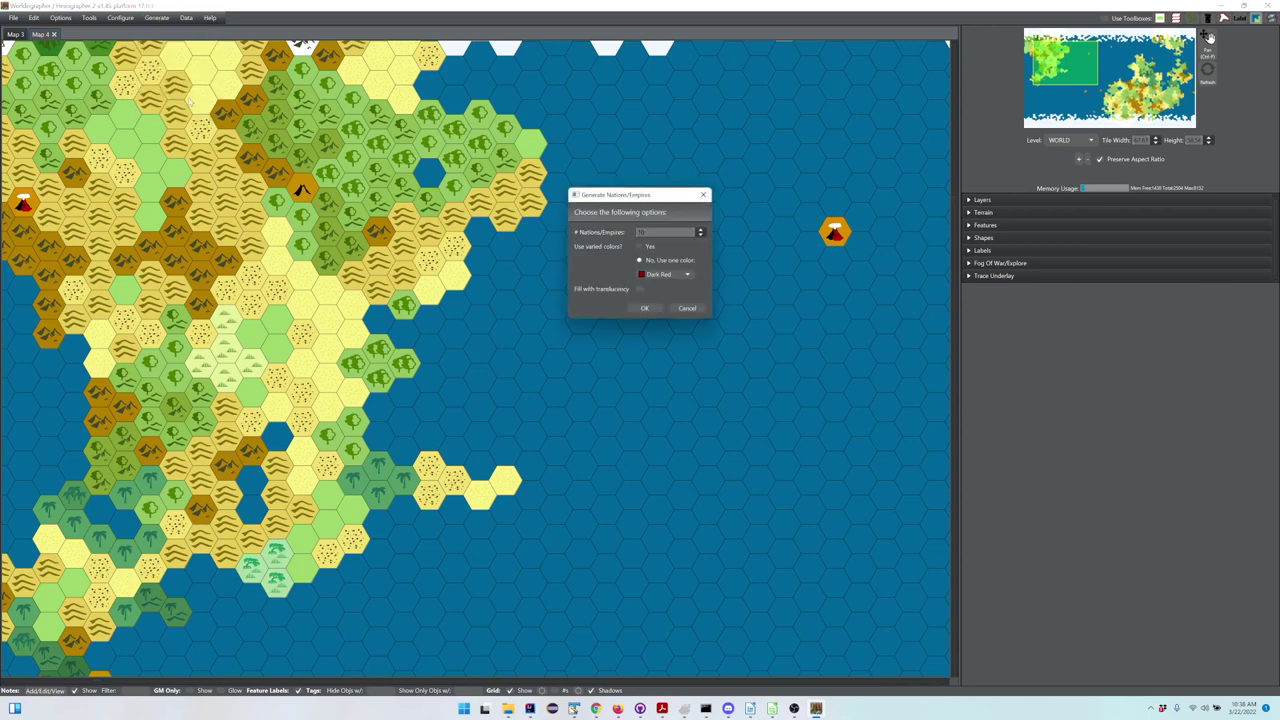
pyautogui.click(645, 308)
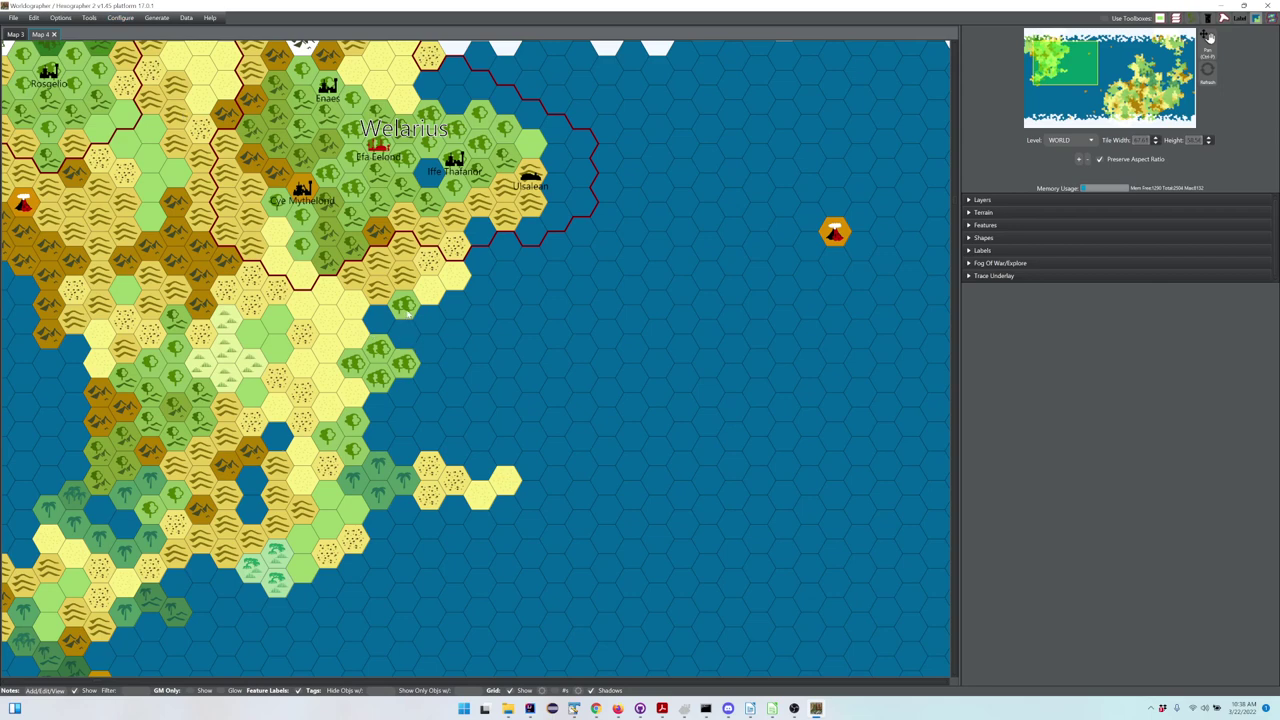
# Generate major hex crawl details on a coastal forest hex, rerolling until they give ancient sunken lizardmen ruins
pyautogui.rightClick(407, 314)
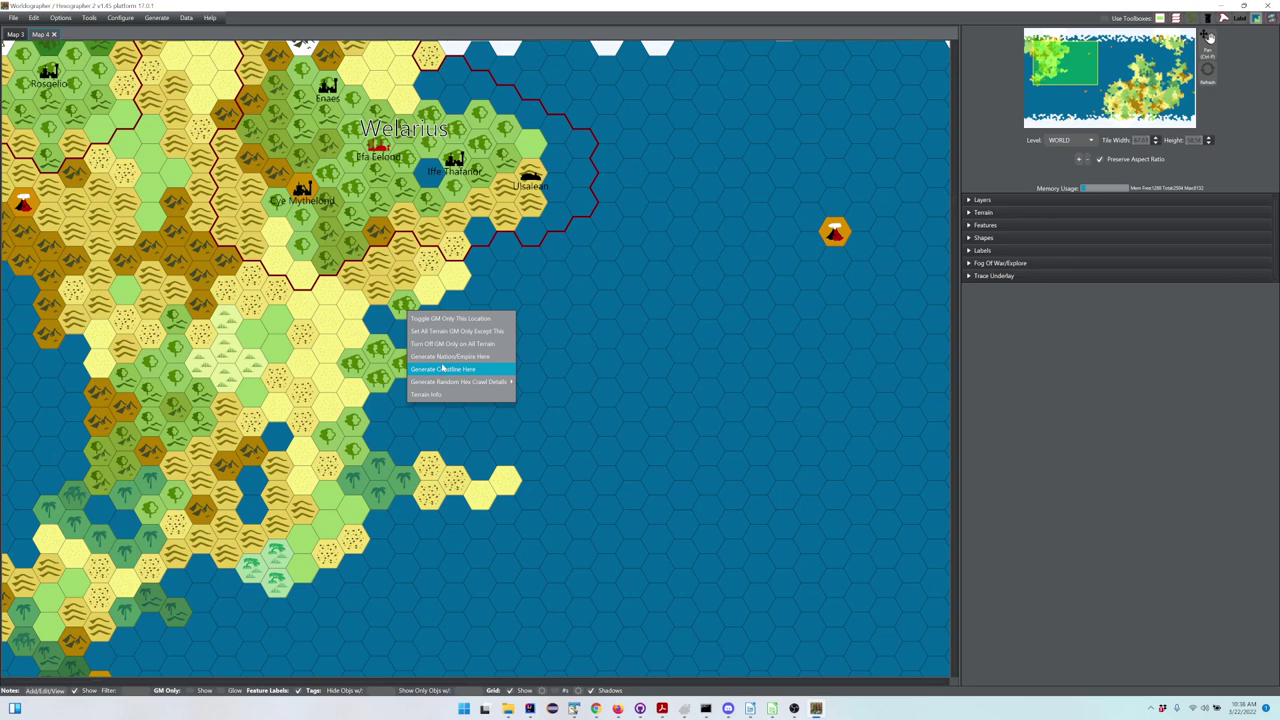
pyautogui.moveTo(458, 384)
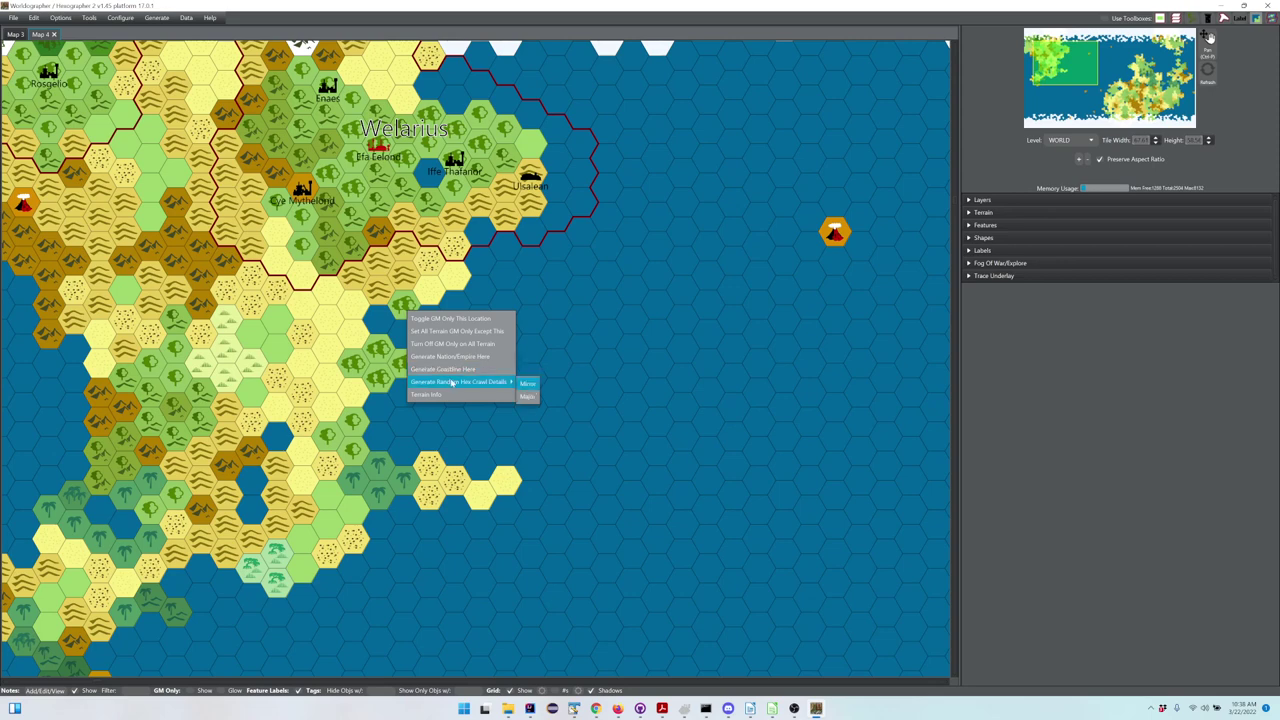
pyautogui.click(528, 398)
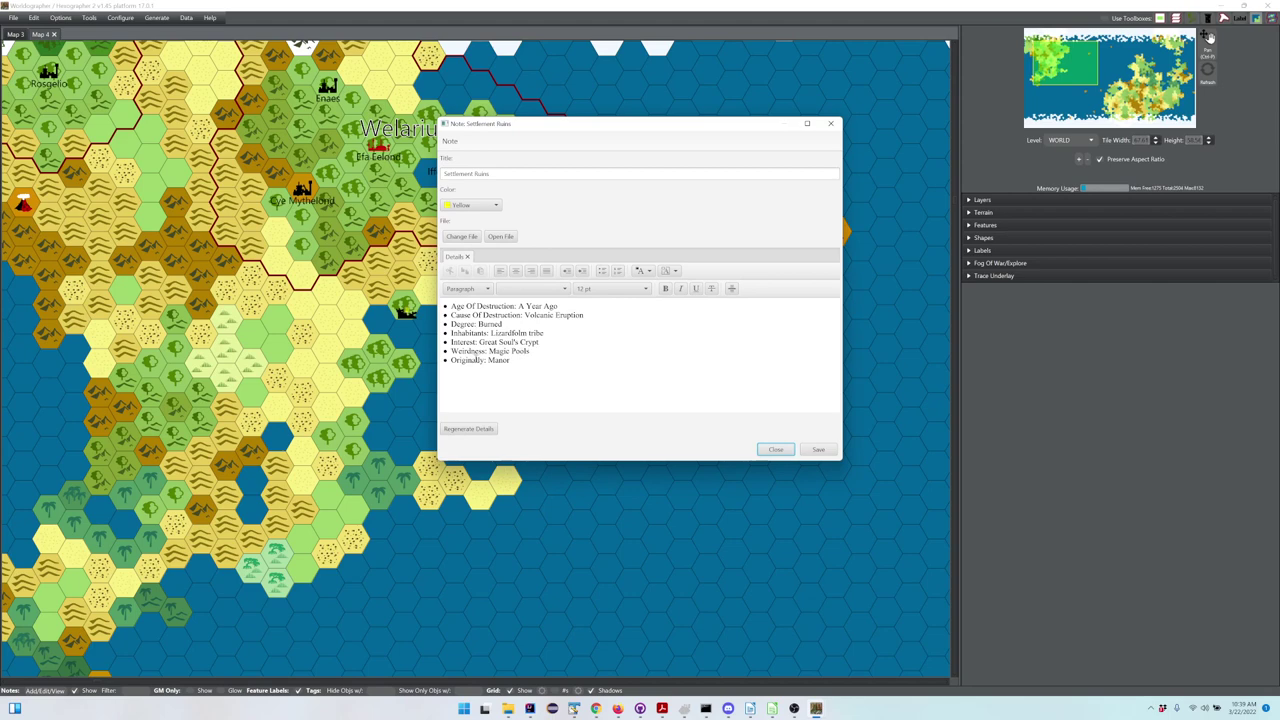
pyautogui.click(482, 432)
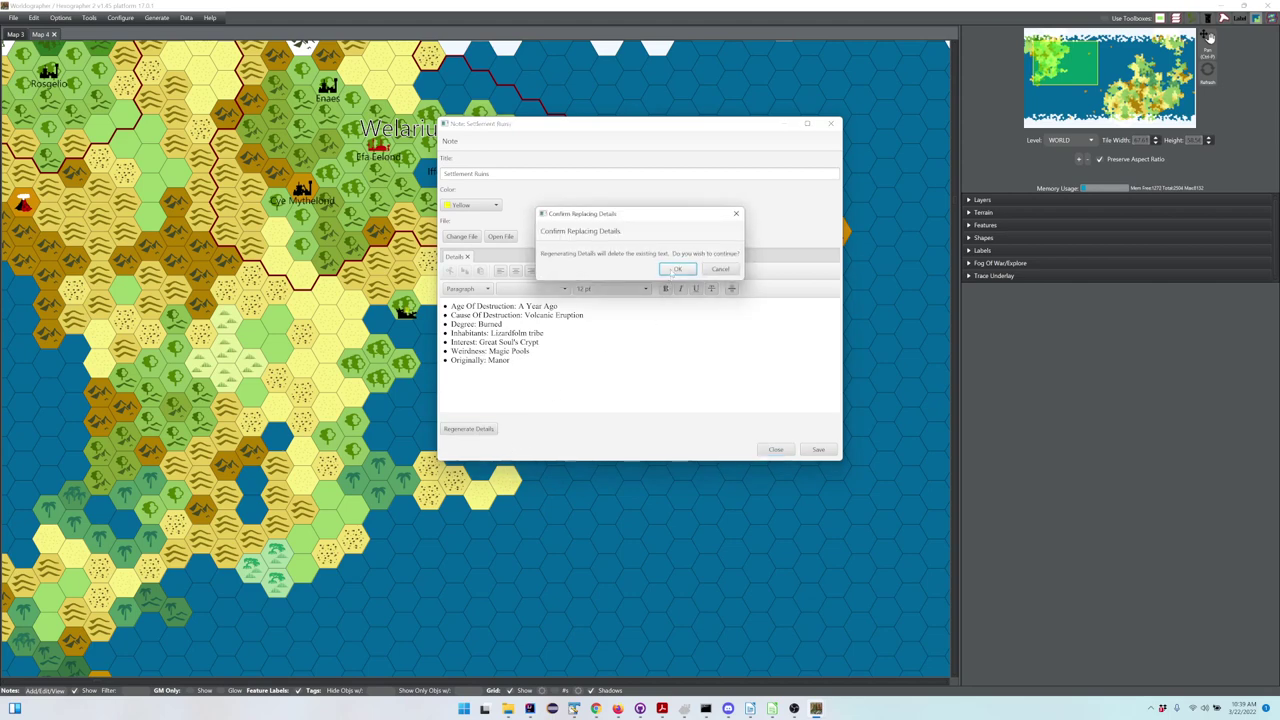
pyautogui.click(672, 270)
pyautogui.click(468, 428)
pyautogui.click(675, 271)
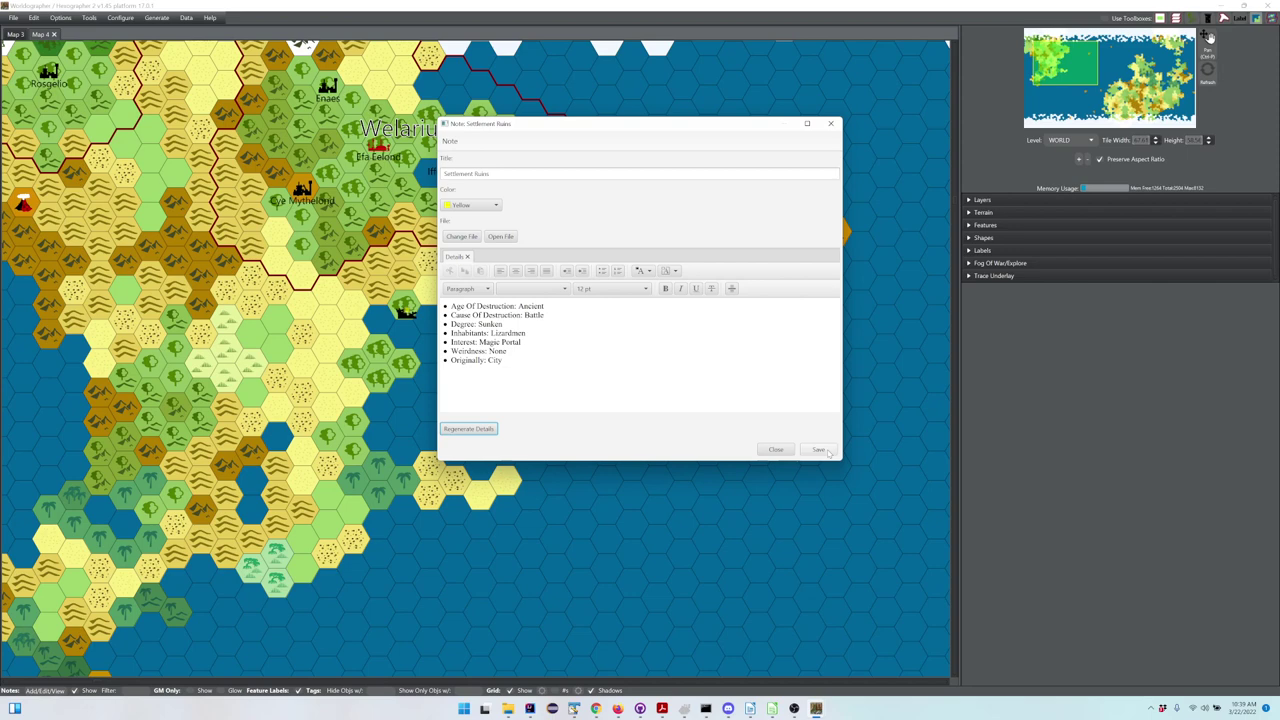
# Save the ruins note and place a tower feature on the grassland hex to the south
pyautogui.click(820, 450)
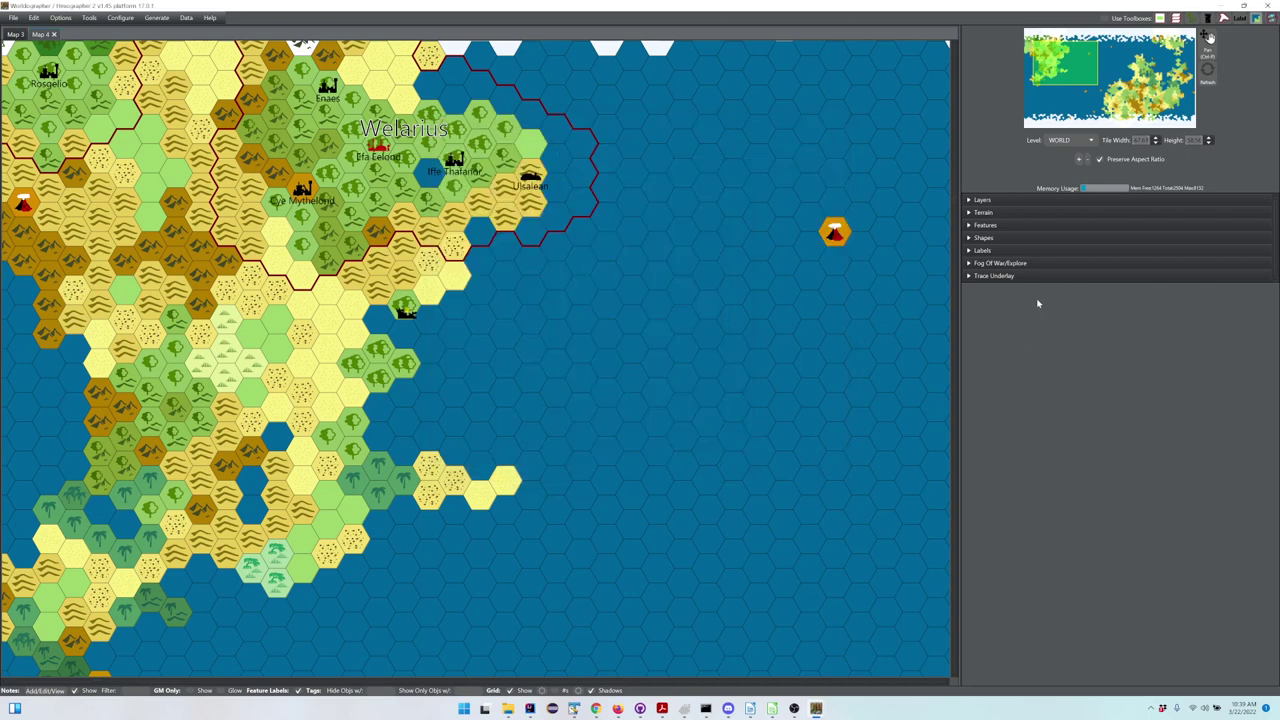
pyautogui.click(1020, 225)
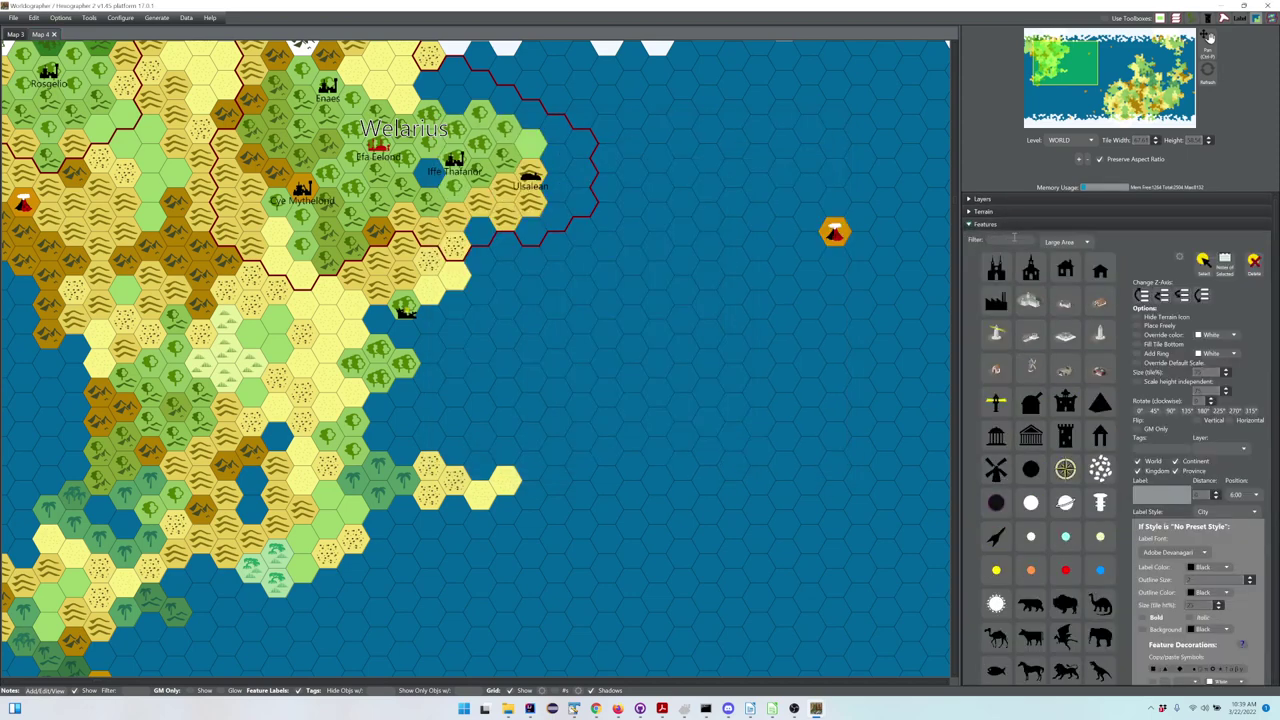
pyautogui.click(1065, 436)
pyautogui.click(335, 330)
# Regenerate the tower's note (secret trapdoor, 300-year-old tower), save it, and deselect the tower
pyautogui.click(338, 335)
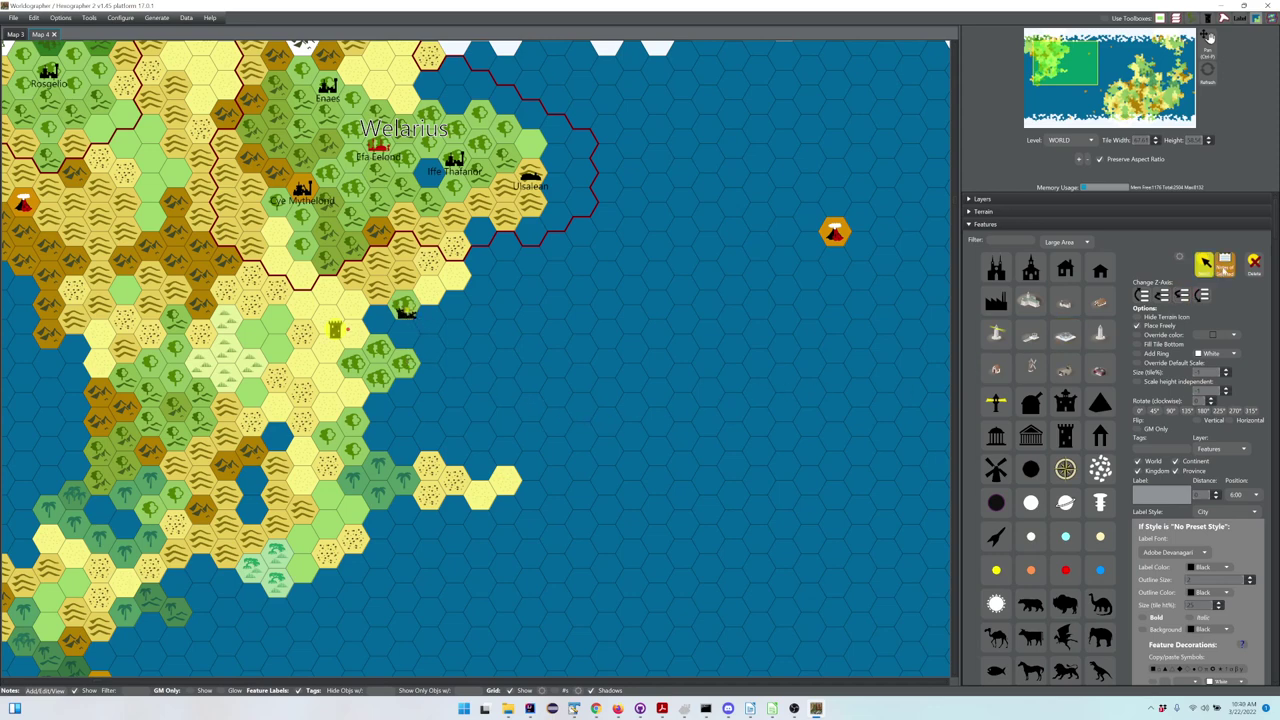
pyautogui.click(1225, 266)
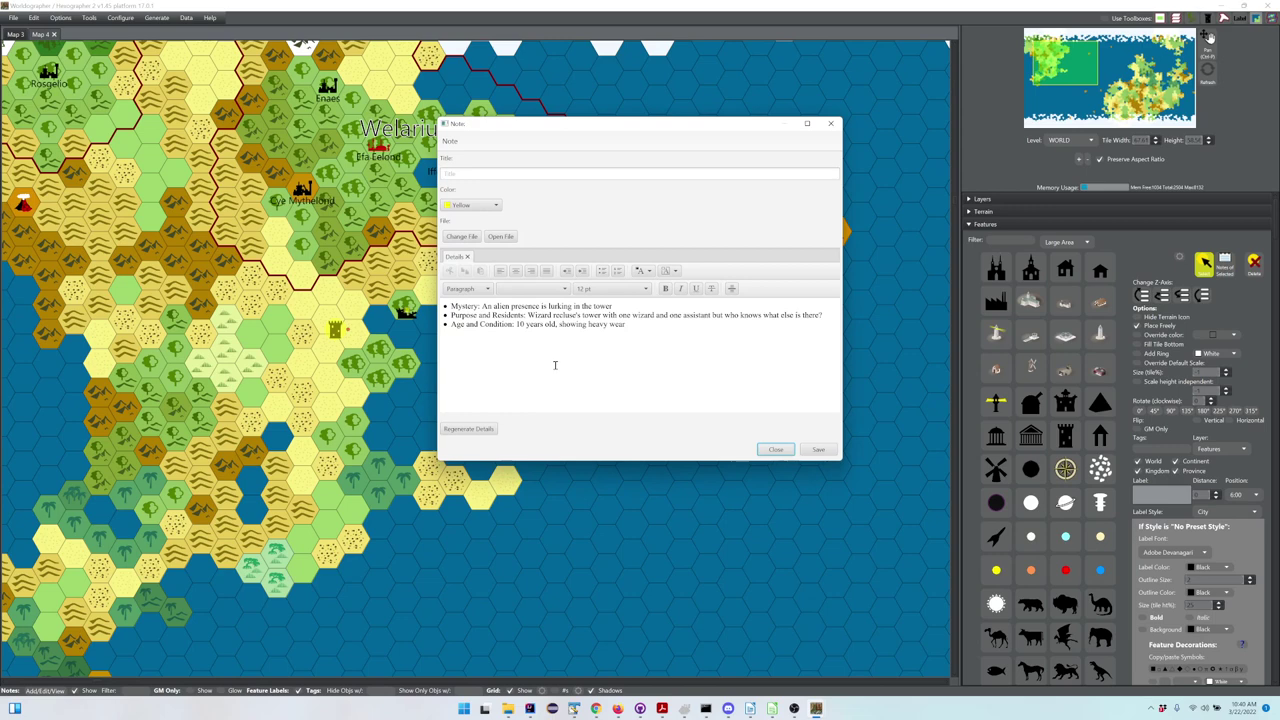
pyautogui.click(482, 428)
pyautogui.click(677, 268)
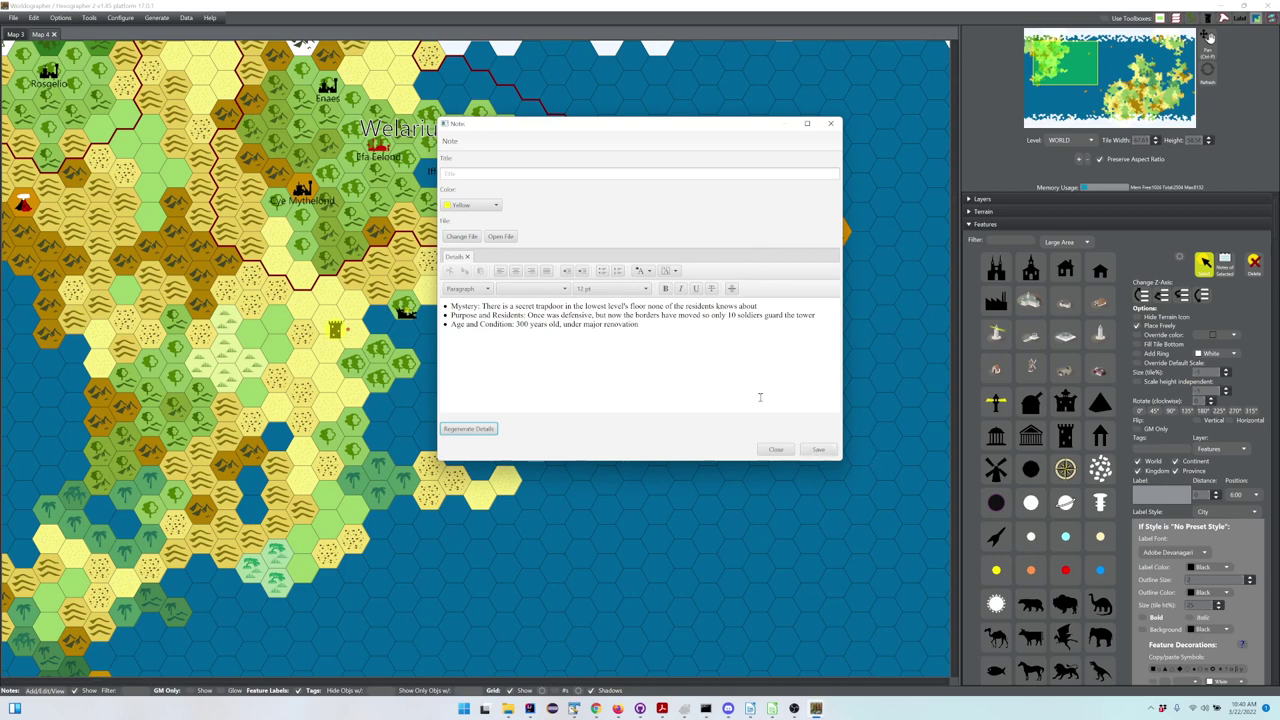
pyautogui.click(818, 449)
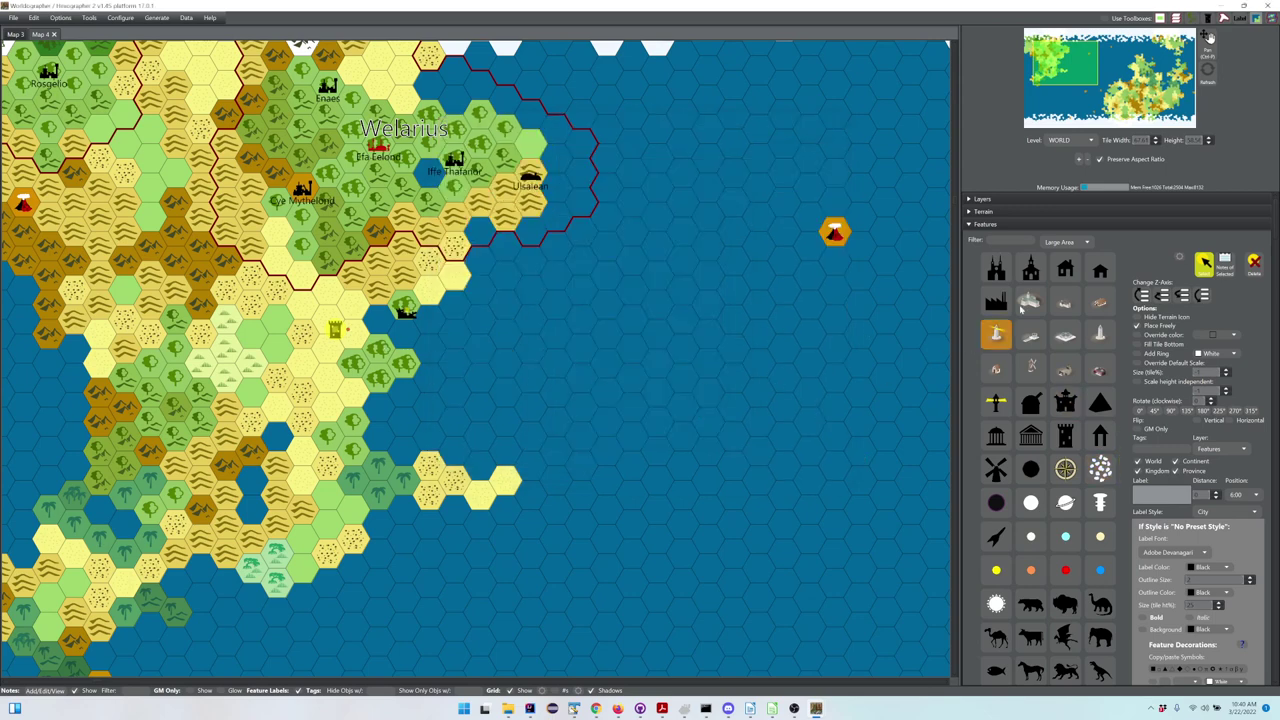
pyautogui.click(1200, 265)
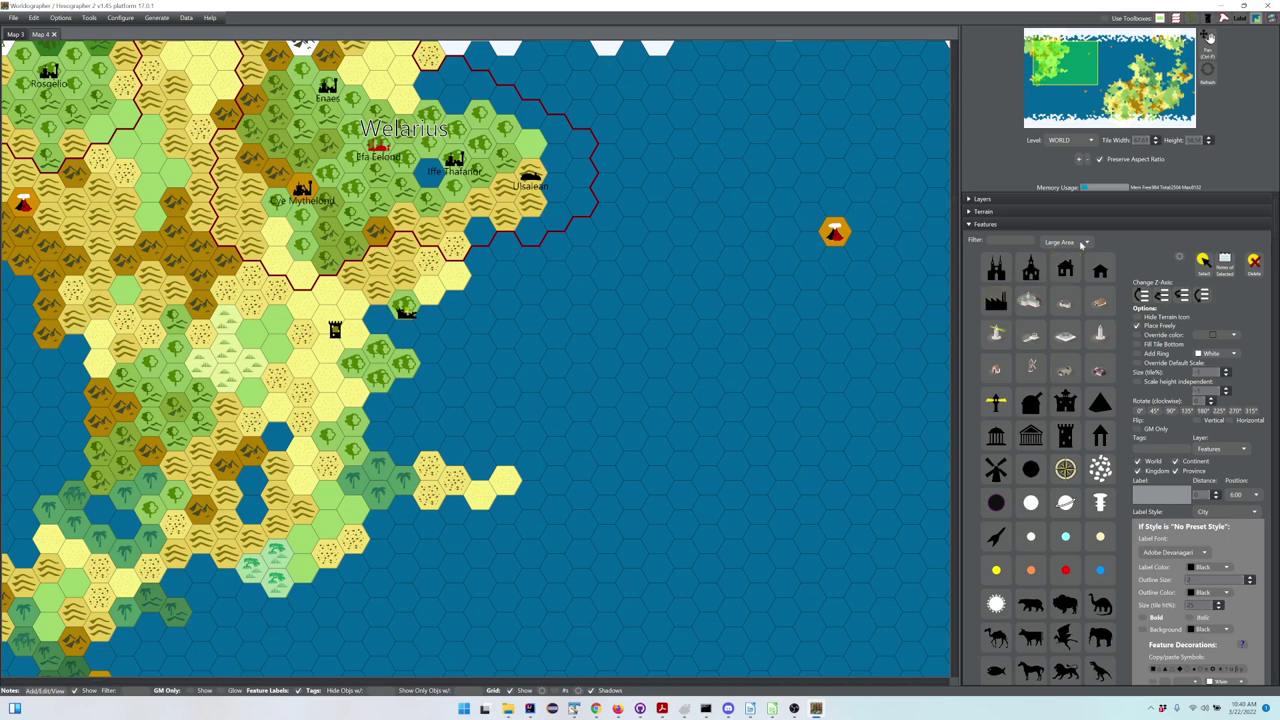
# Switch the feature icon set from Large Area to Classic and browse the icons
pyautogui.click(1081, 244)
pyautogui.click(1062, 297)
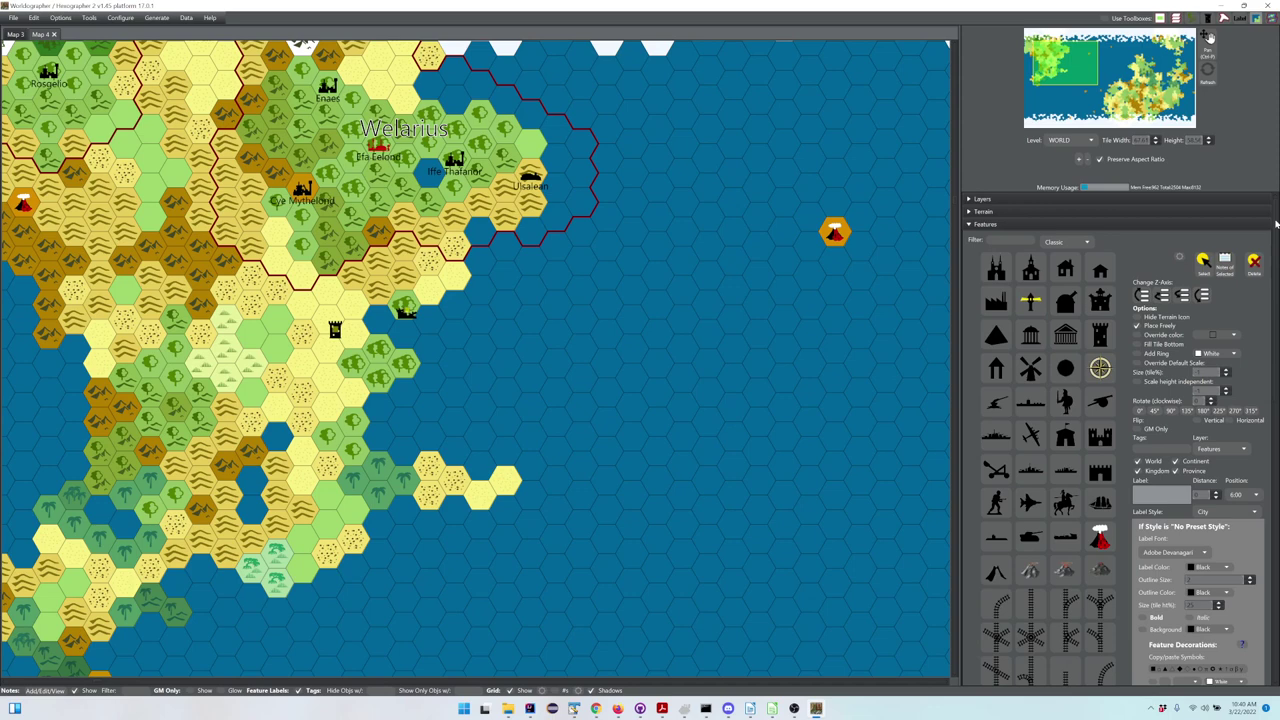
pyautogui.moveTo(1276, 224); pyautogui.dragTo(1272, 450)
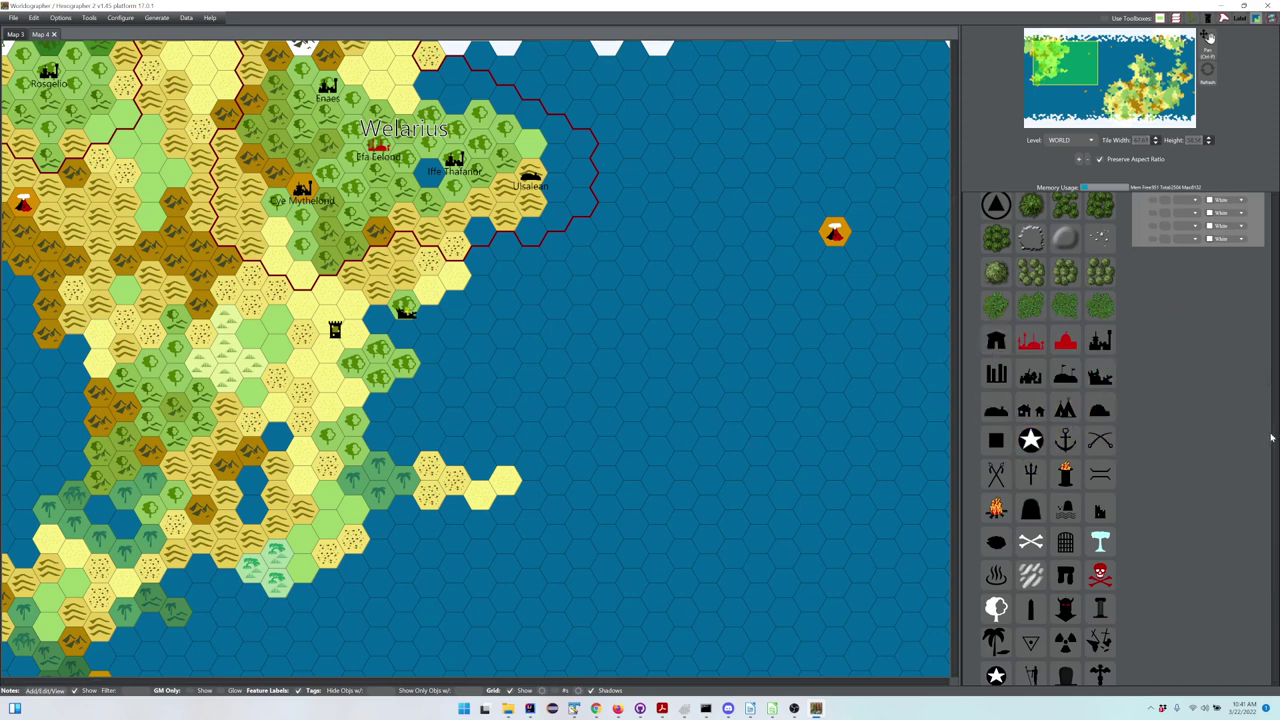
pyautogui.scroll(3, 1274, 405)
pyautogui.scroll(3, 1270, 390)
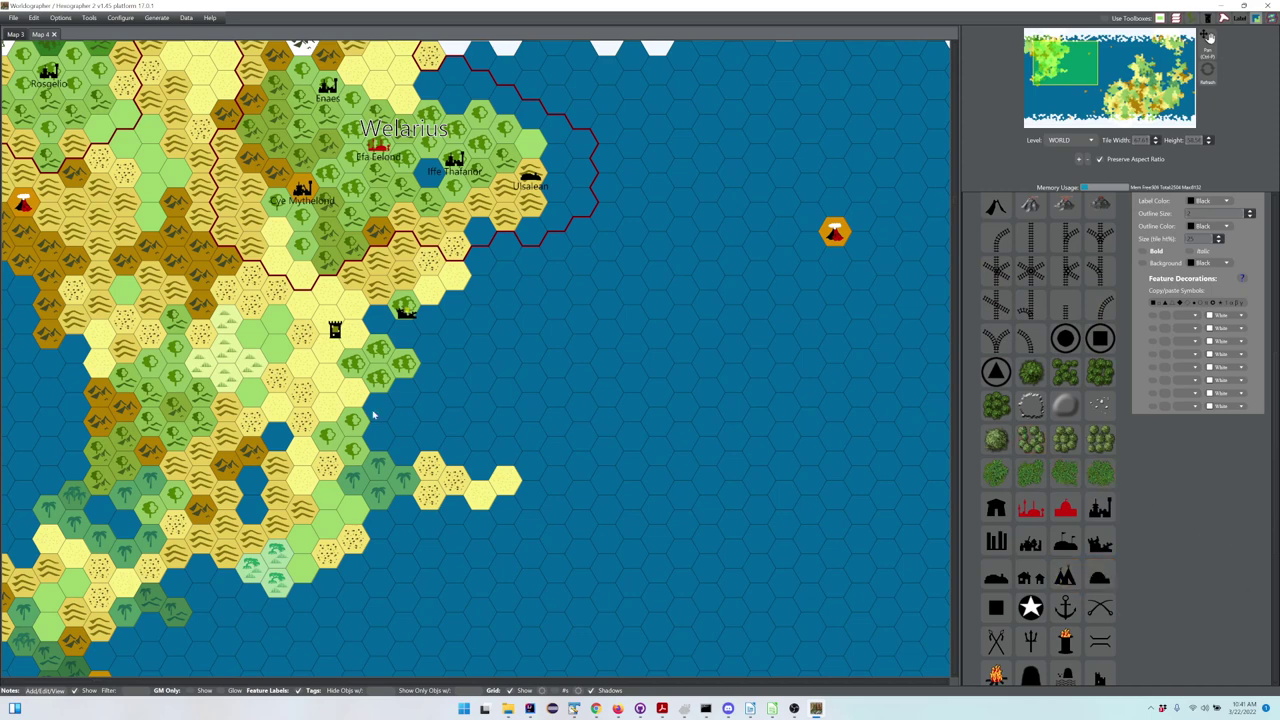
# Generate minor details on a coastal forest hex and save the Magic Good hallowed-ground note
pyautogui.rightClick(389, 357)
pyautogui.moveTo(440, 428)
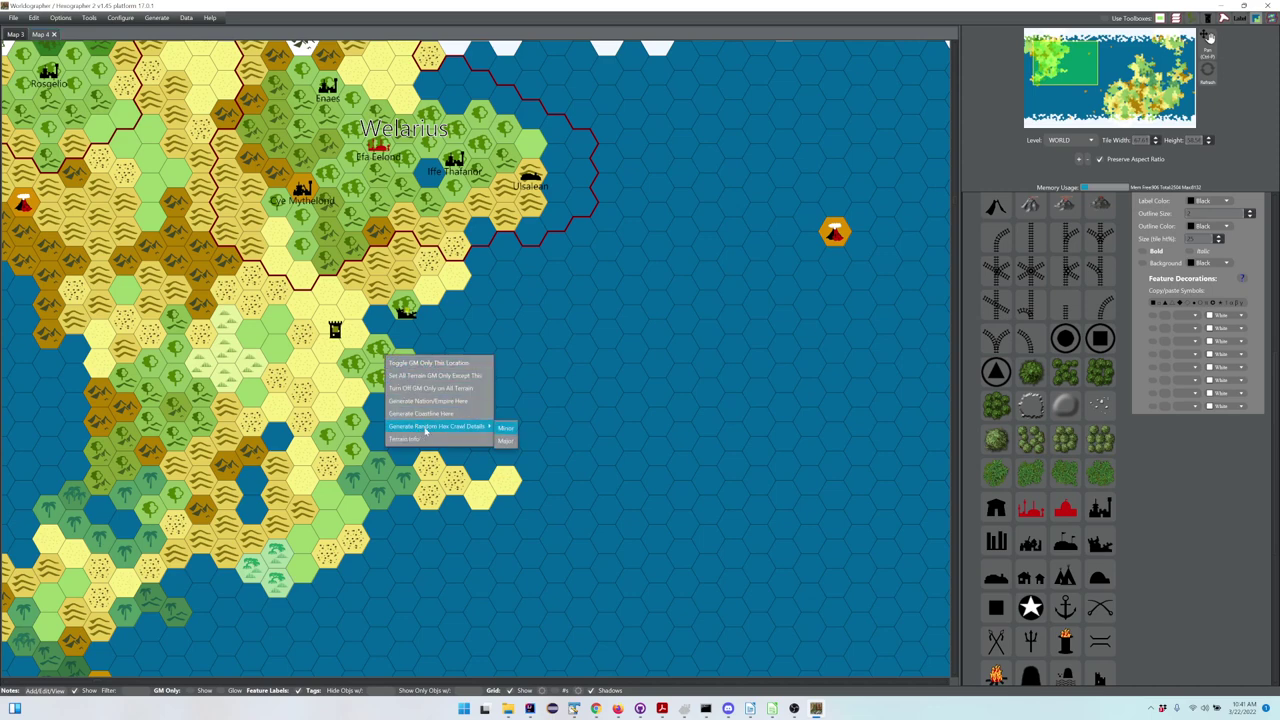
pyautogui.click(508, 427)
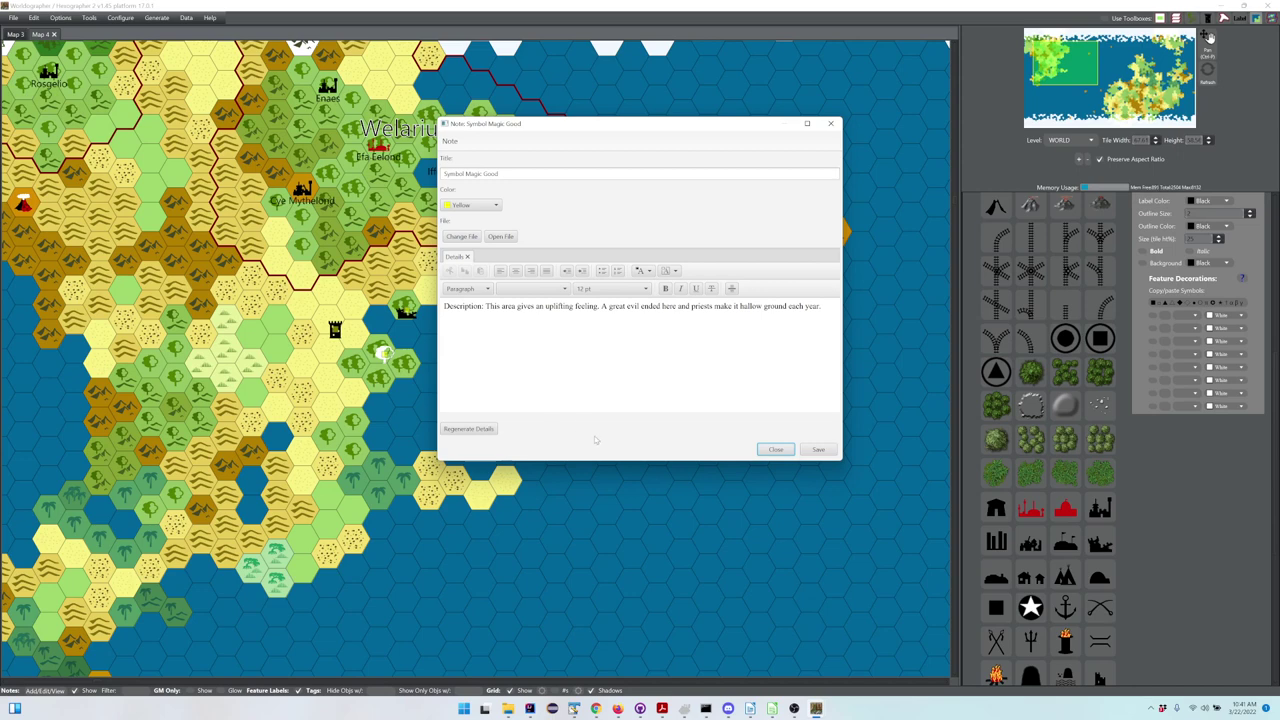
pyautogui.click(808, 450)
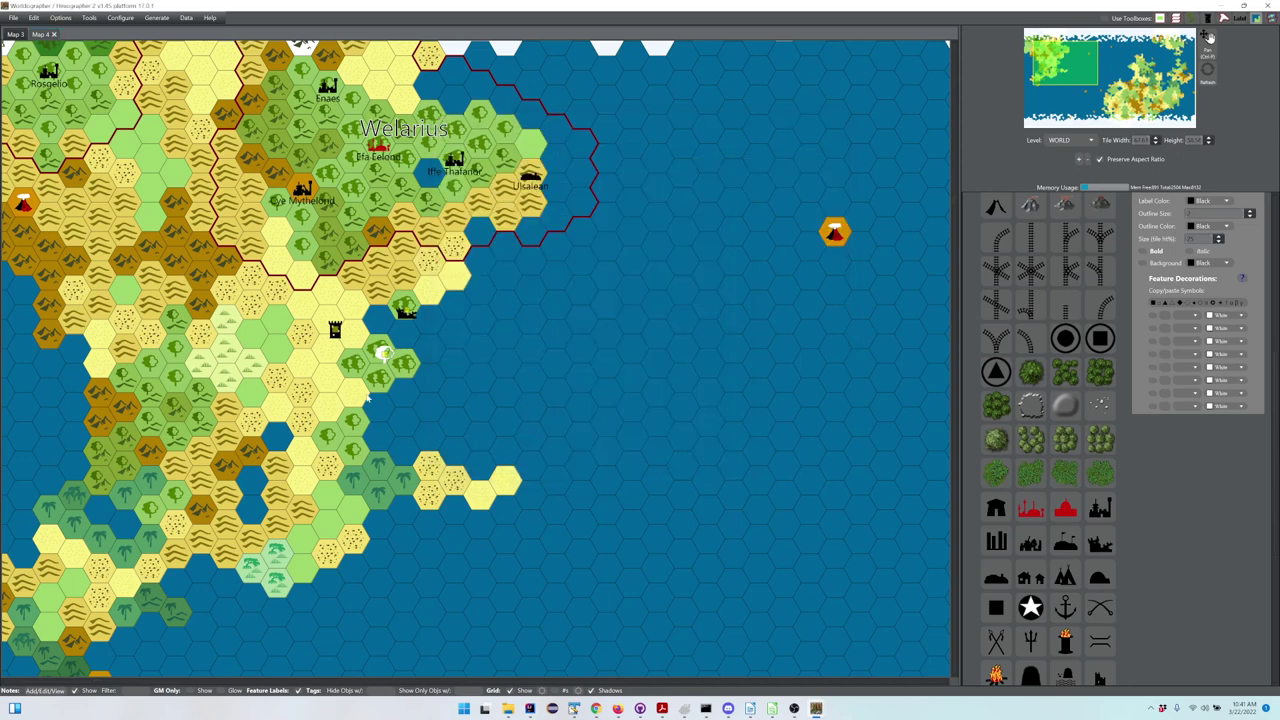
# Generate hex crawl details on a sandy hex, creating a military camp with 150 soldiers and 2 officers
pyautogui.rightClick(344, 411)
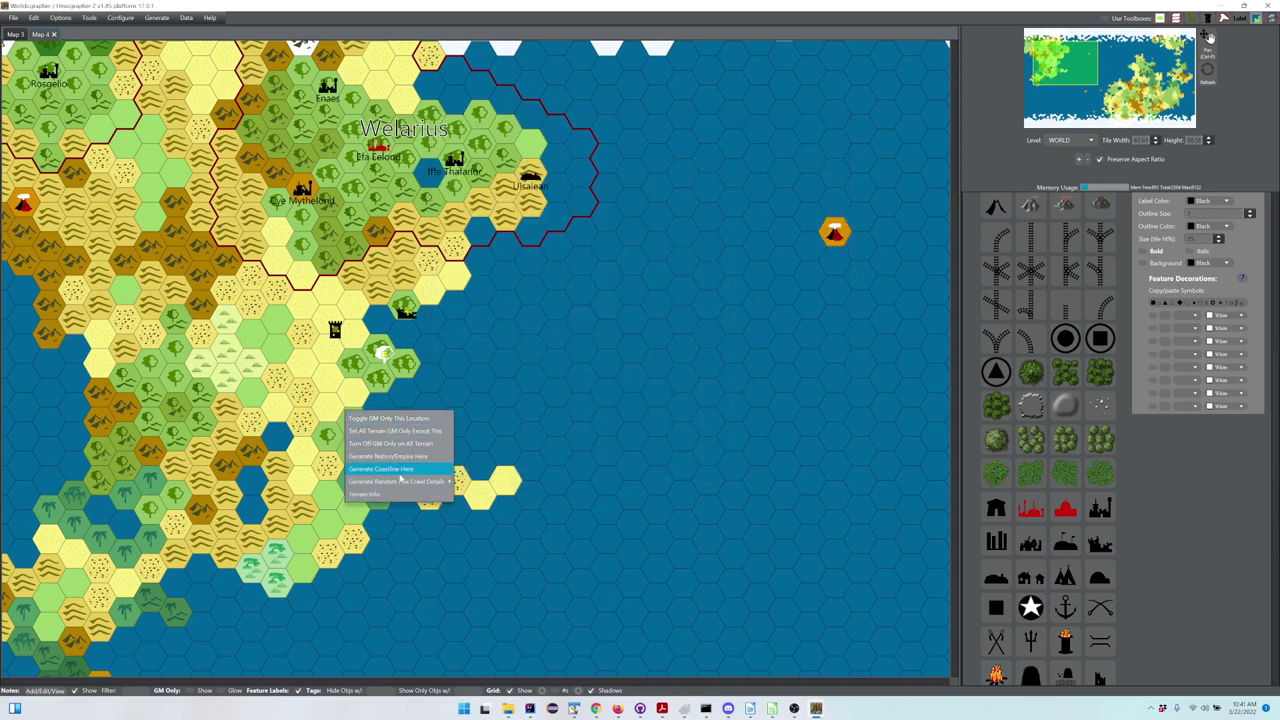
pyautogui.click(465, 484)
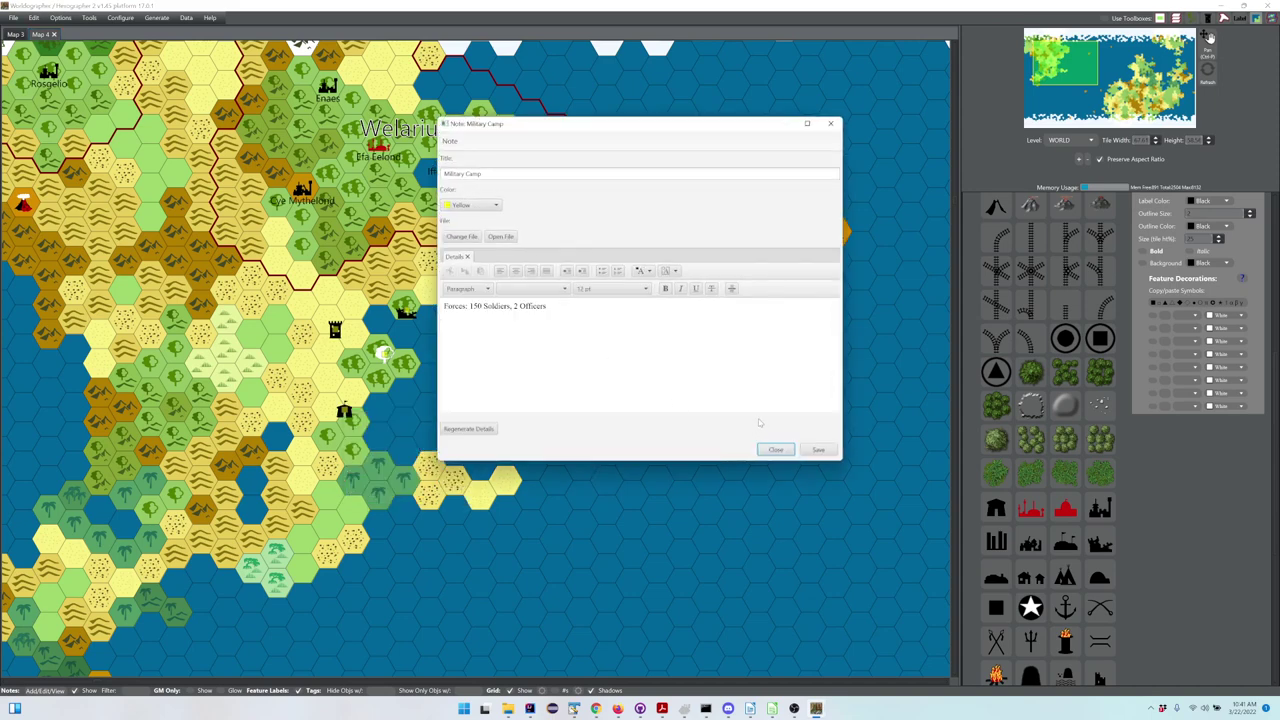
pyautogui.click(830, 125)
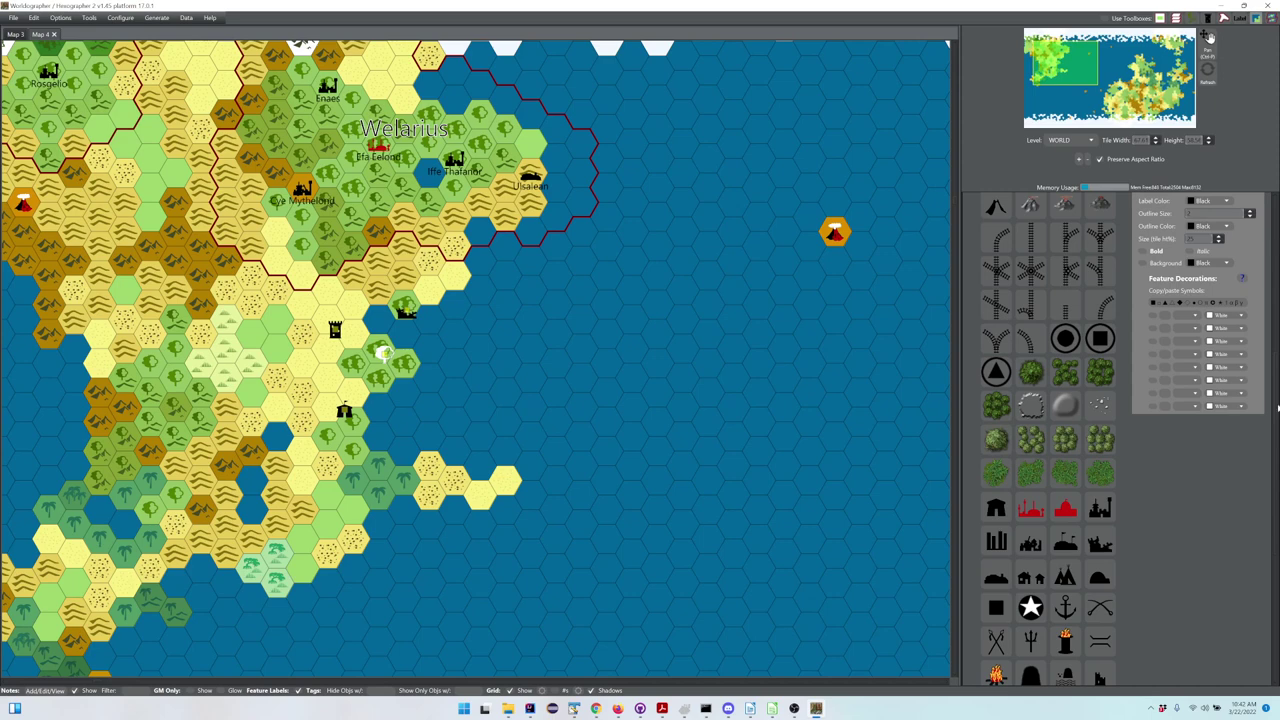
pyautogui.scroll(-2, 1172, 508)
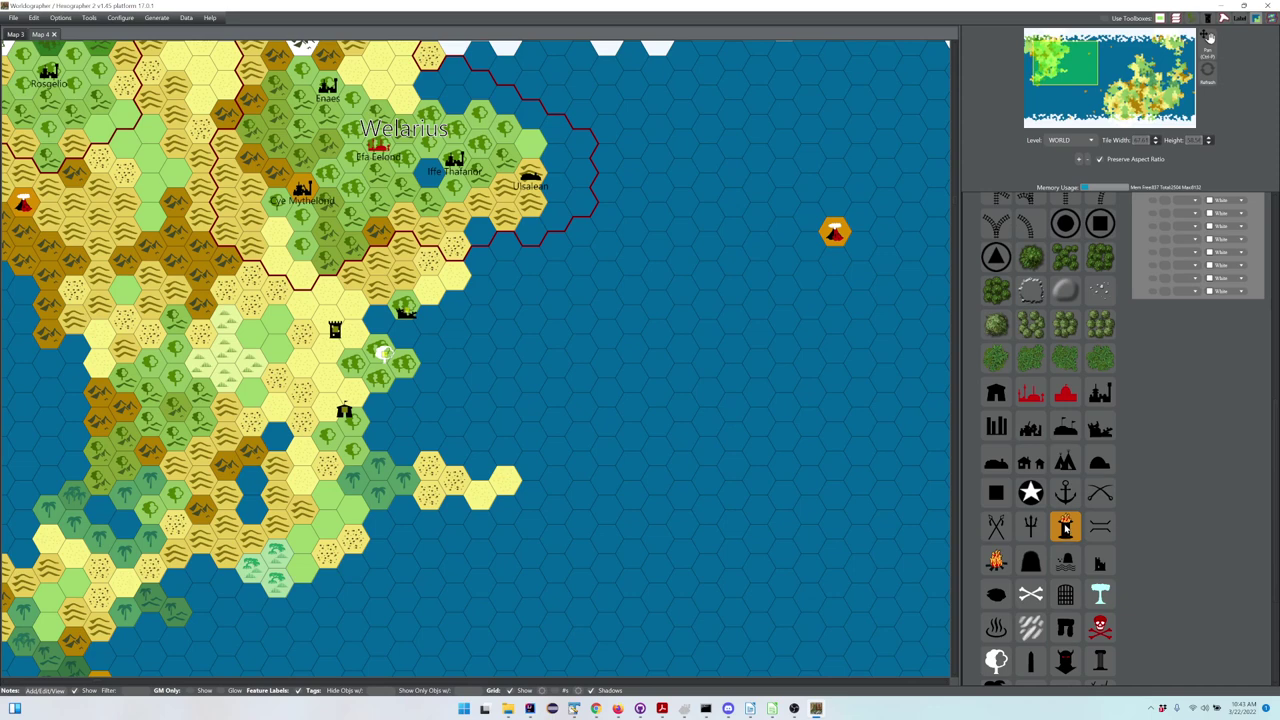
pyautogui.click(1065, 527)
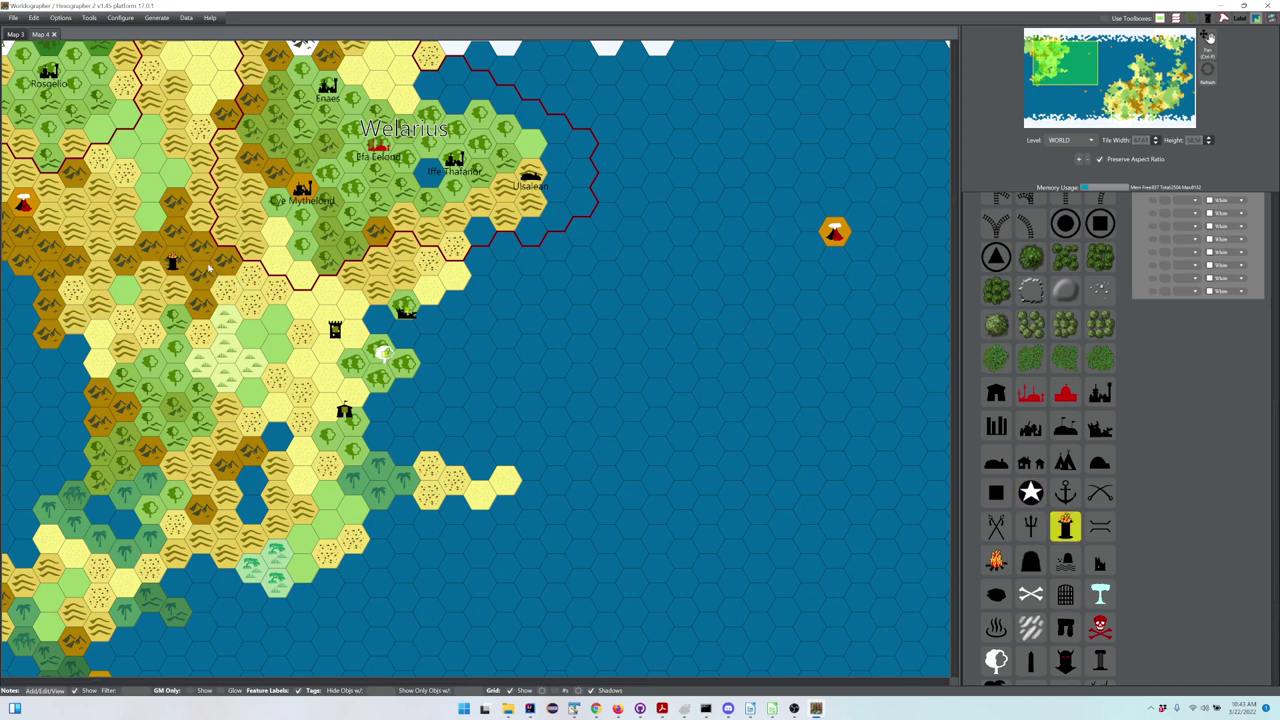
pyautogui.moveTo(210, 265)
pyautogui.mouseDown()
pyautogui.moveTo(220, 262)
pyautogui.moveTo(143, 230)
pyautogui.mouseUp()
pyautogui.click(100, 190)
pyautogui.moveTo(100, 190); pyautogui.dragTo(91, 272)
pyautogui.click(1107, 565)
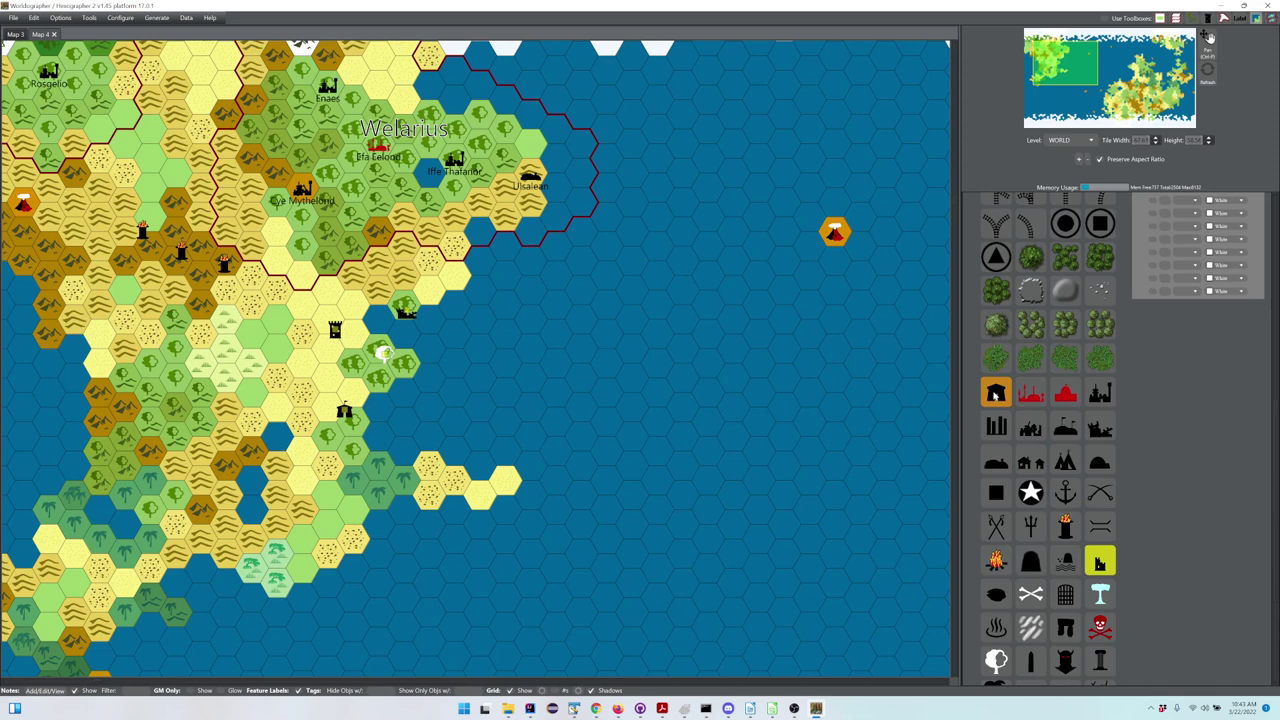
pyautogui.click(1100, 568)
pyautogui.click(996, 395)
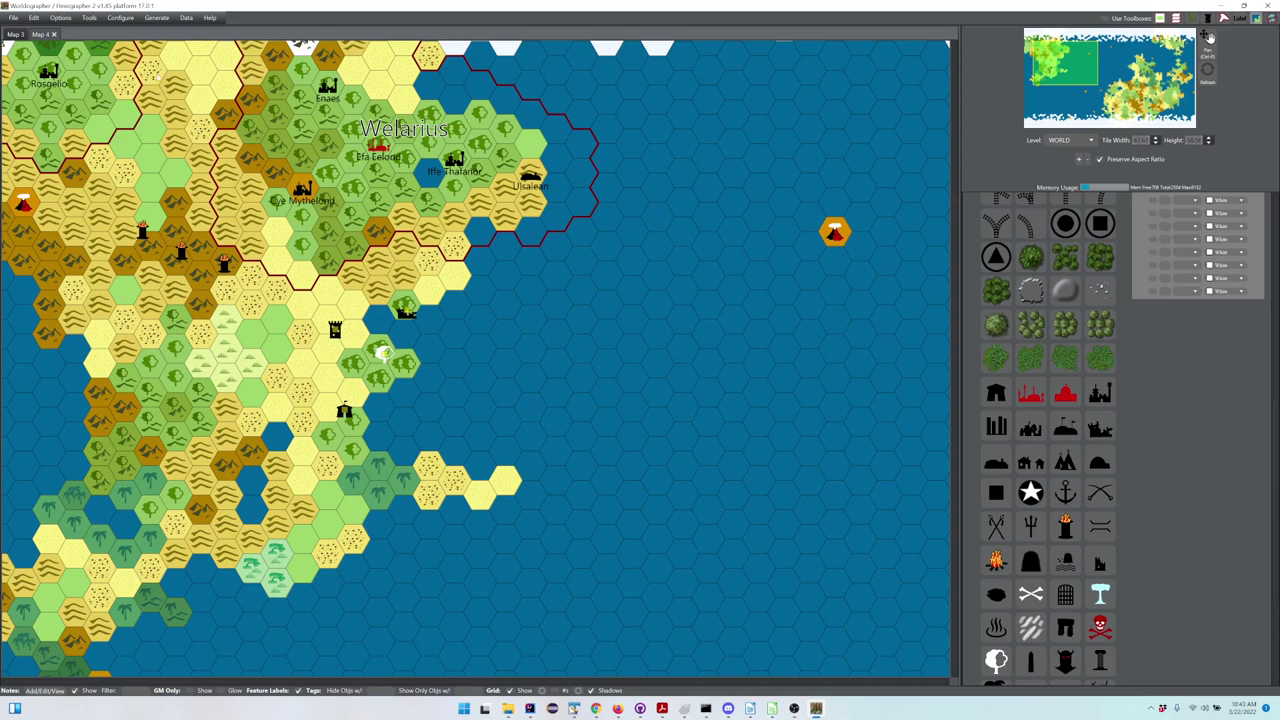
# Switch to the Map 3 city map and turn on adding and viewing notes
pyautogui.click(14, 36)
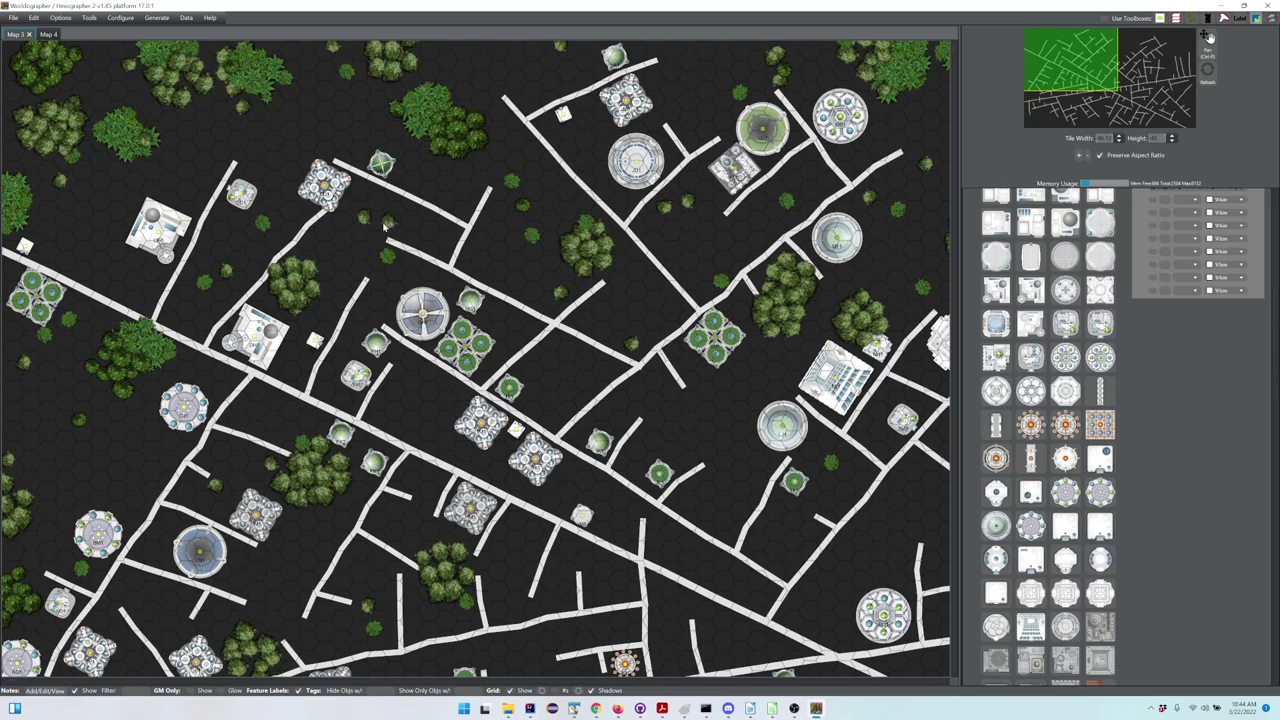
pyautogui.click(45, 690)
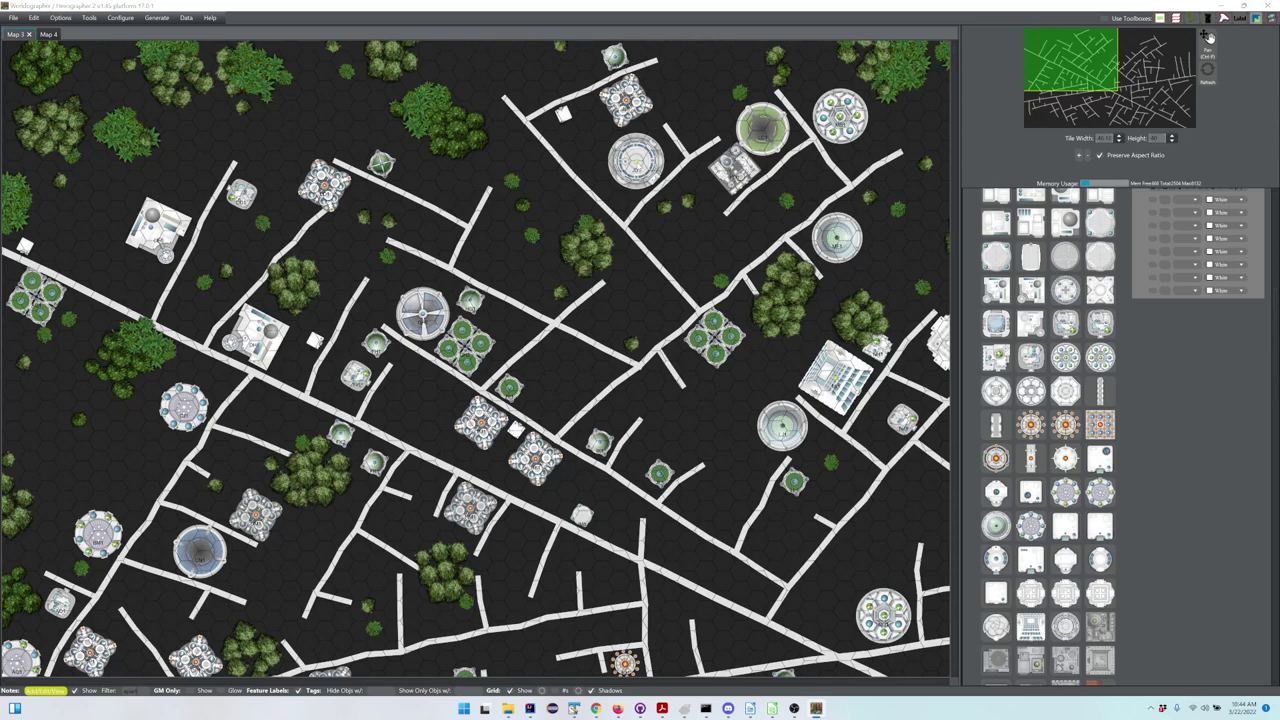
pyautogui.doubleClick(637, 166)
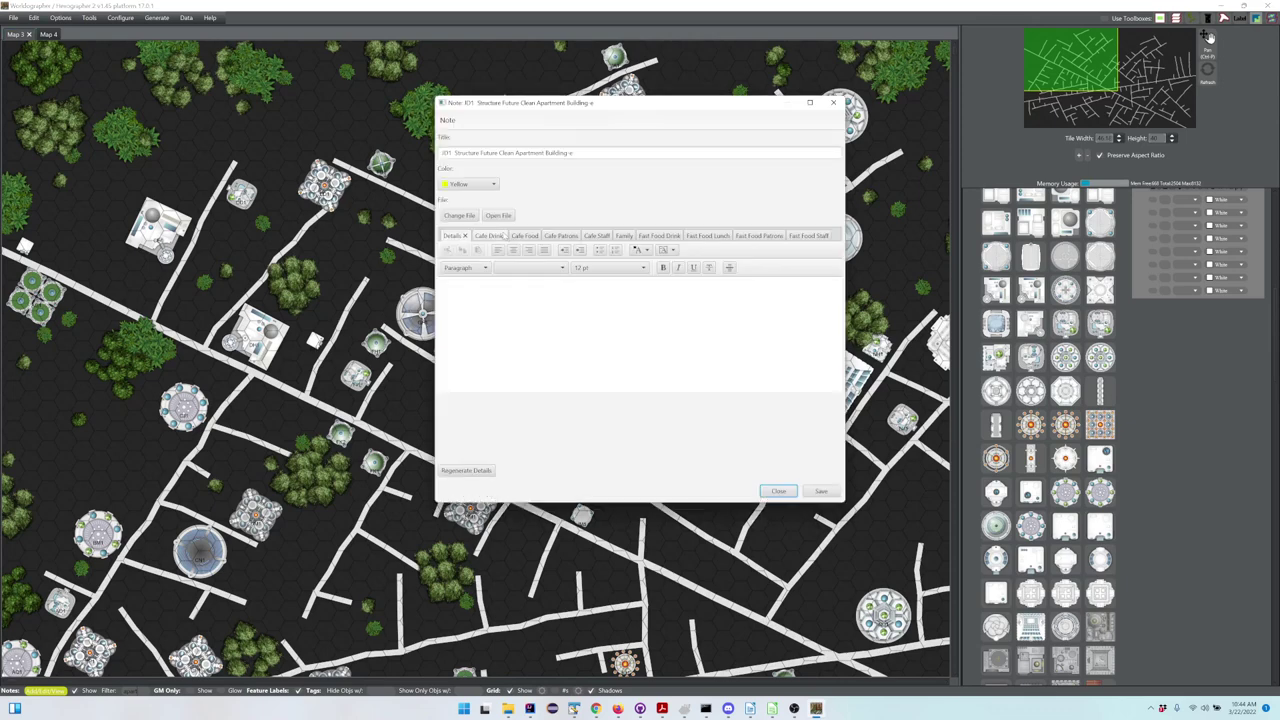
pyautogui.click(503, 237)
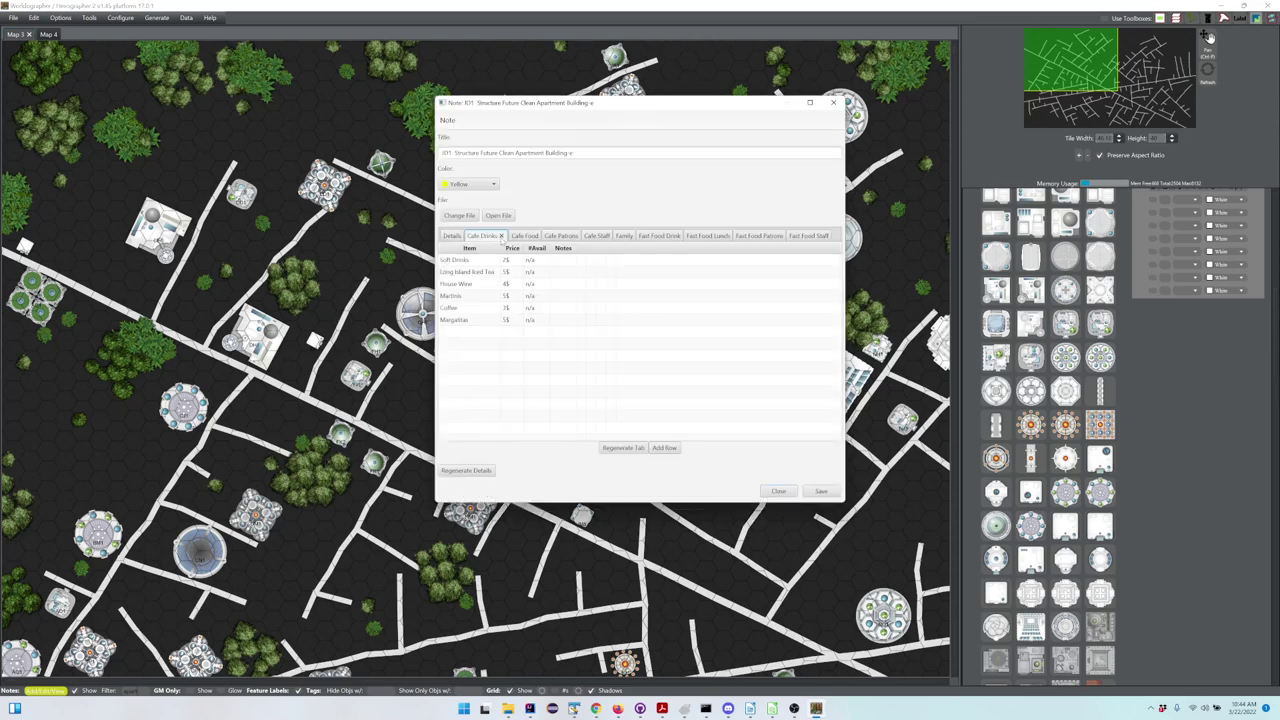
pyautogui.click(518, 236)
pyautogui.click(566, 236)
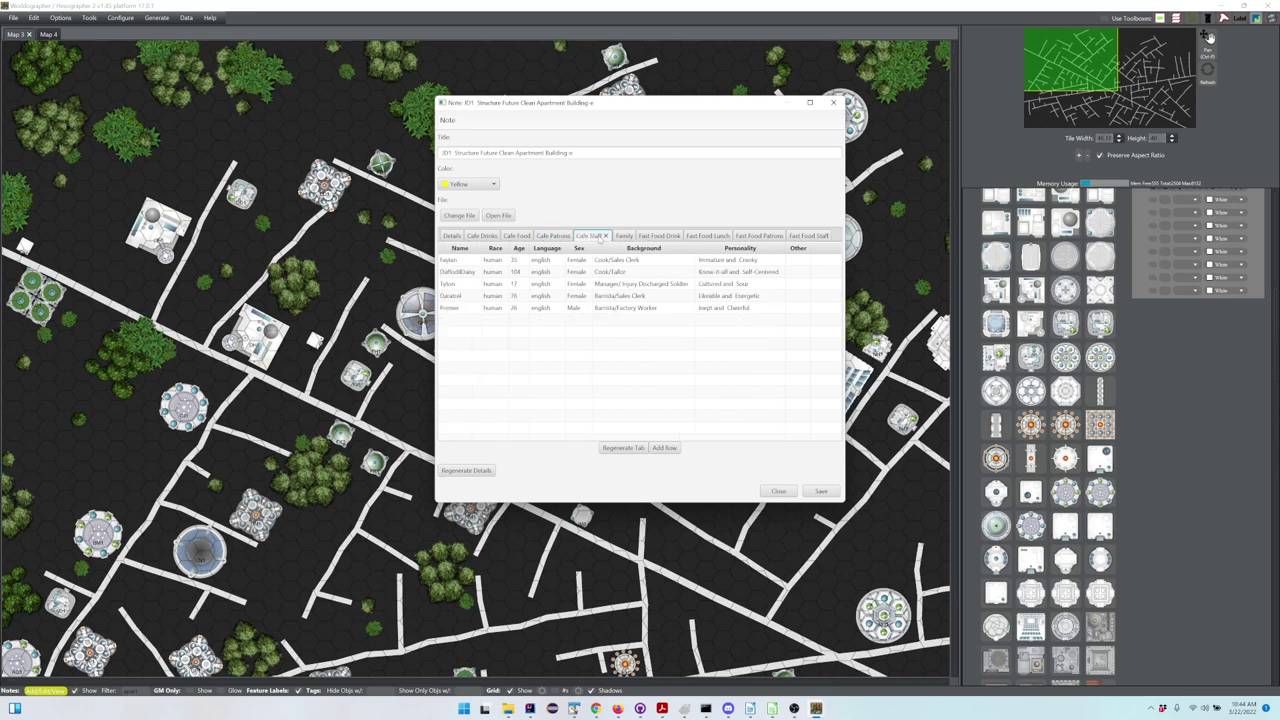
pyautogui.click(604, 237)
pyautogui.click(622, 236)
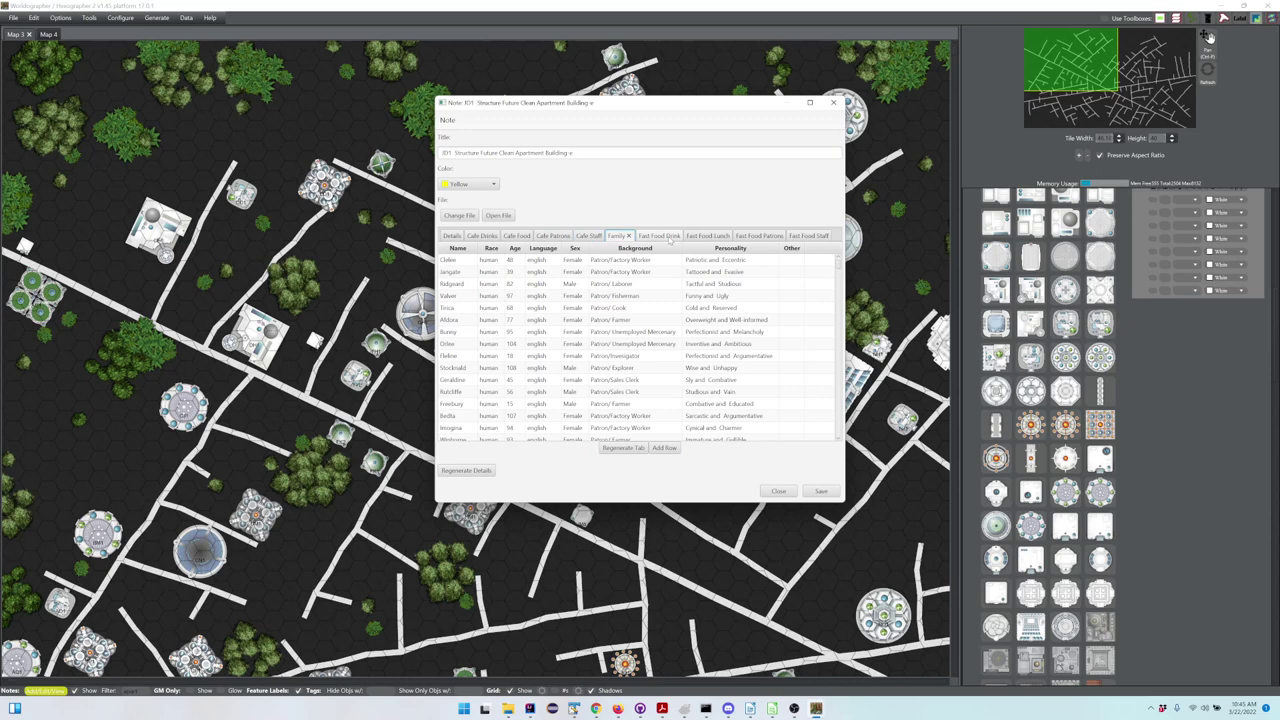
pyautogui.click(658, 236)
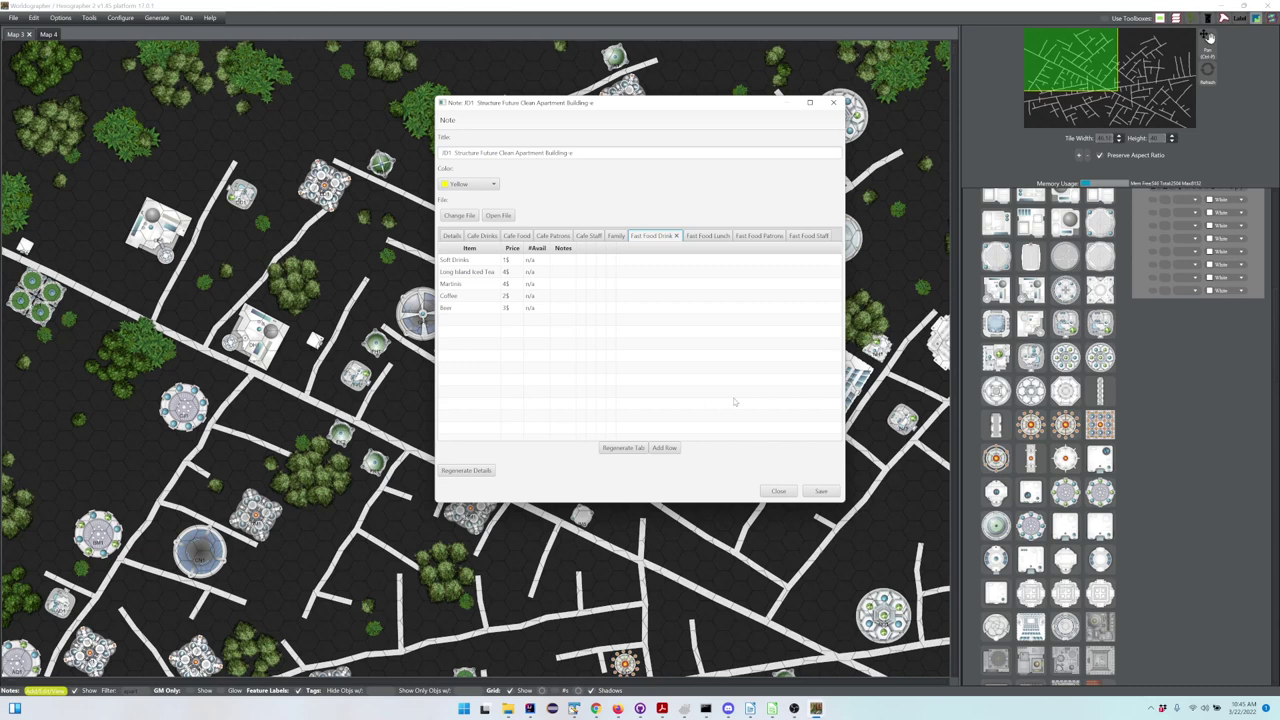
pyautogui.click(779, 491)
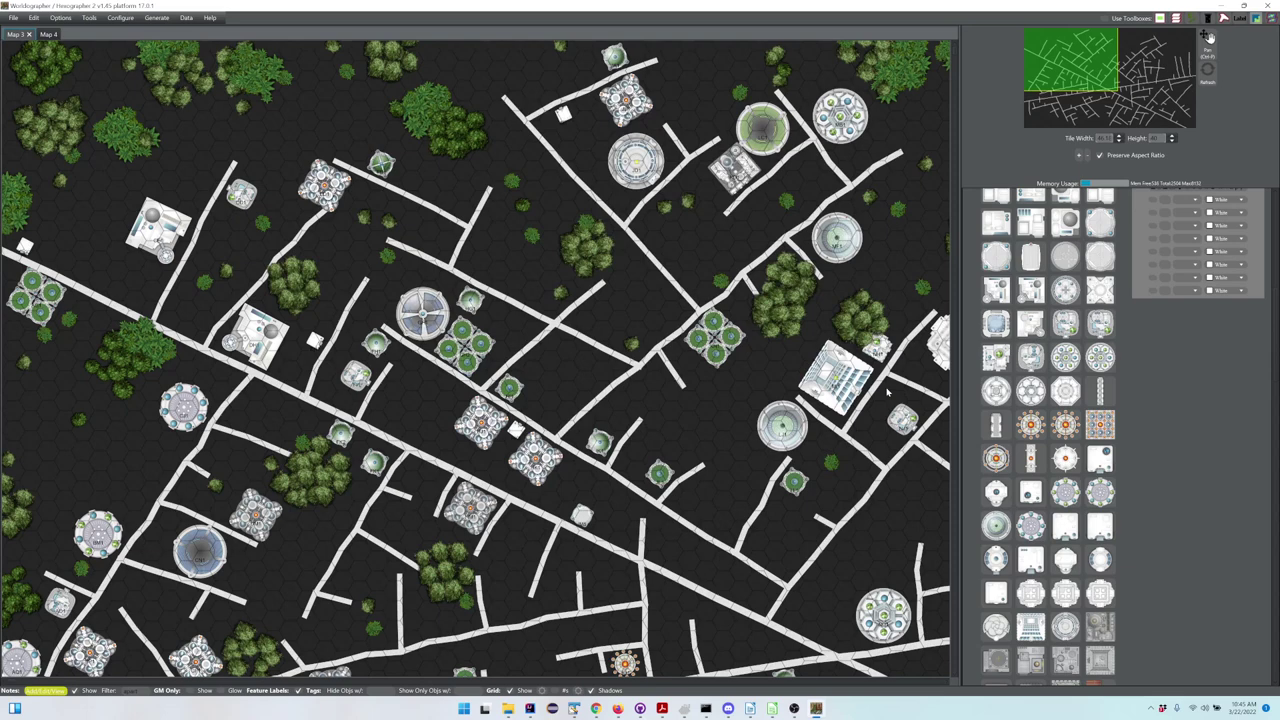
# Back on the Map 4 world map, enter 'Great Blue Ocean' as two-line text for a new label
pyautogui.click(51, 35)
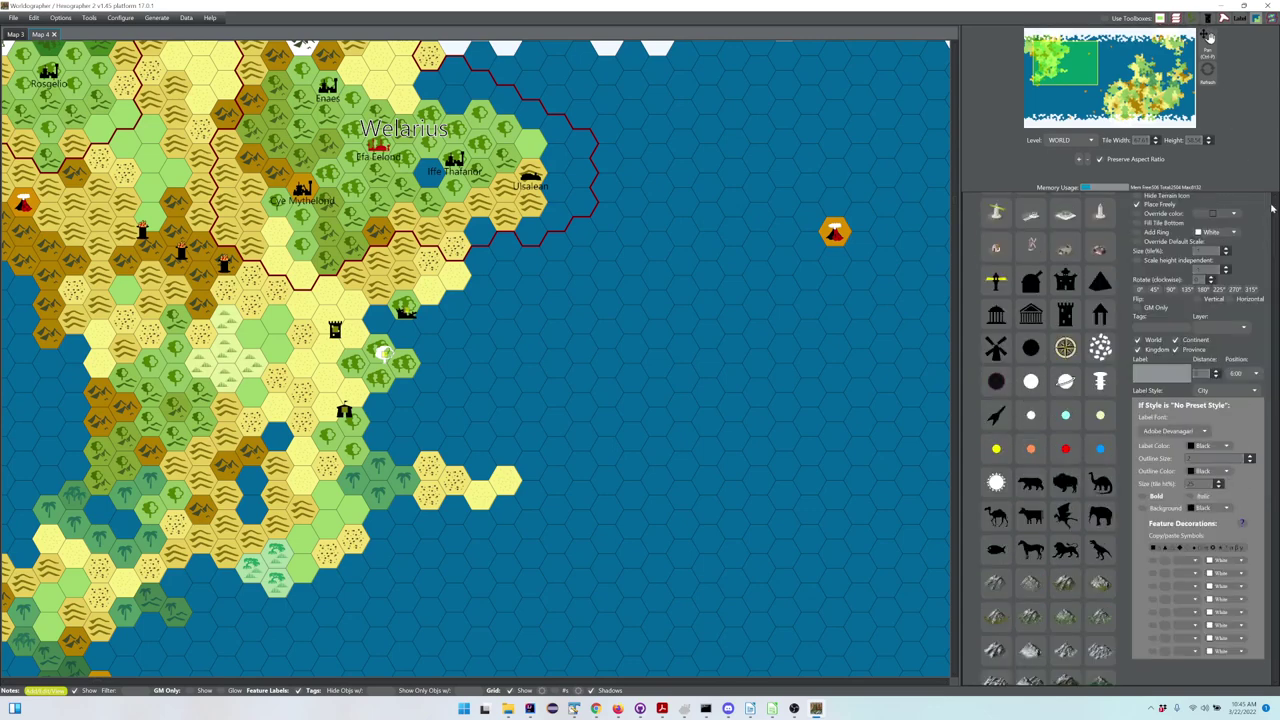
pyautogui.click(1050, 225)
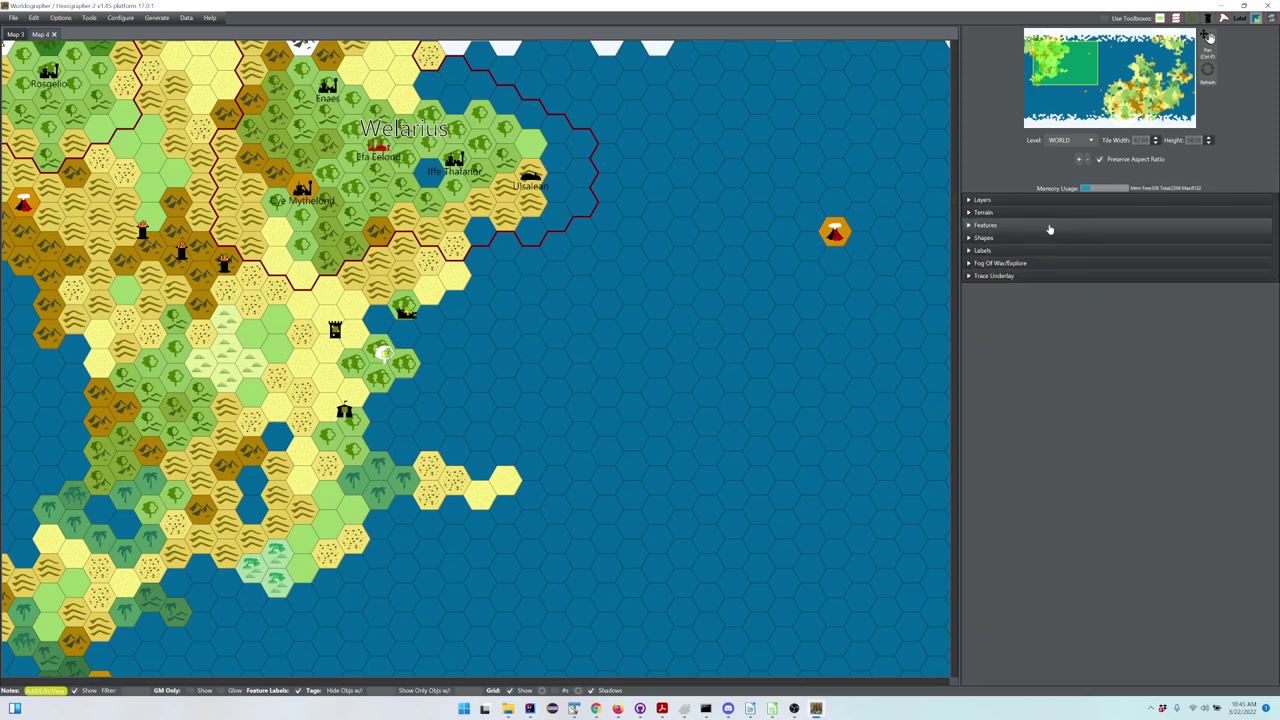
pyautogui.click(988, 250)
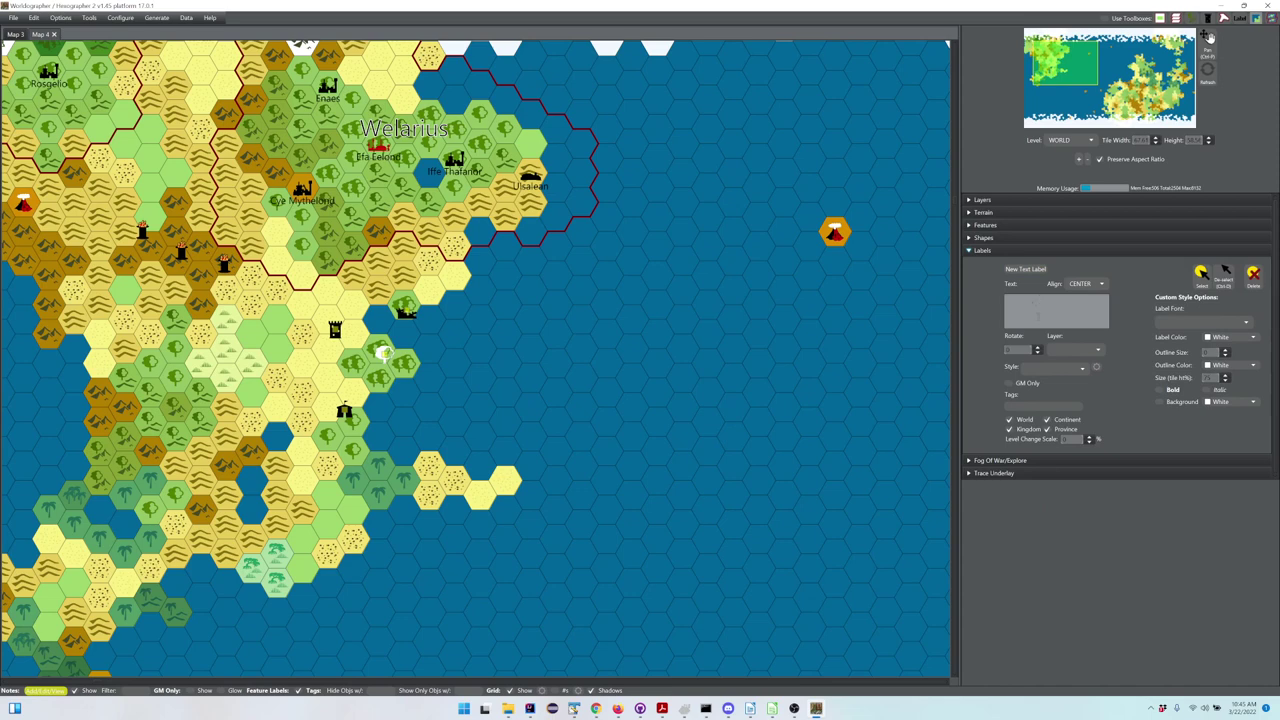
pyautogui.click(1023, 308)
pyautogui.write('Great Blue')
pyautogui.press('Return')
pyautogui.write('Ocean')
pyautogui.click(1019, 271)
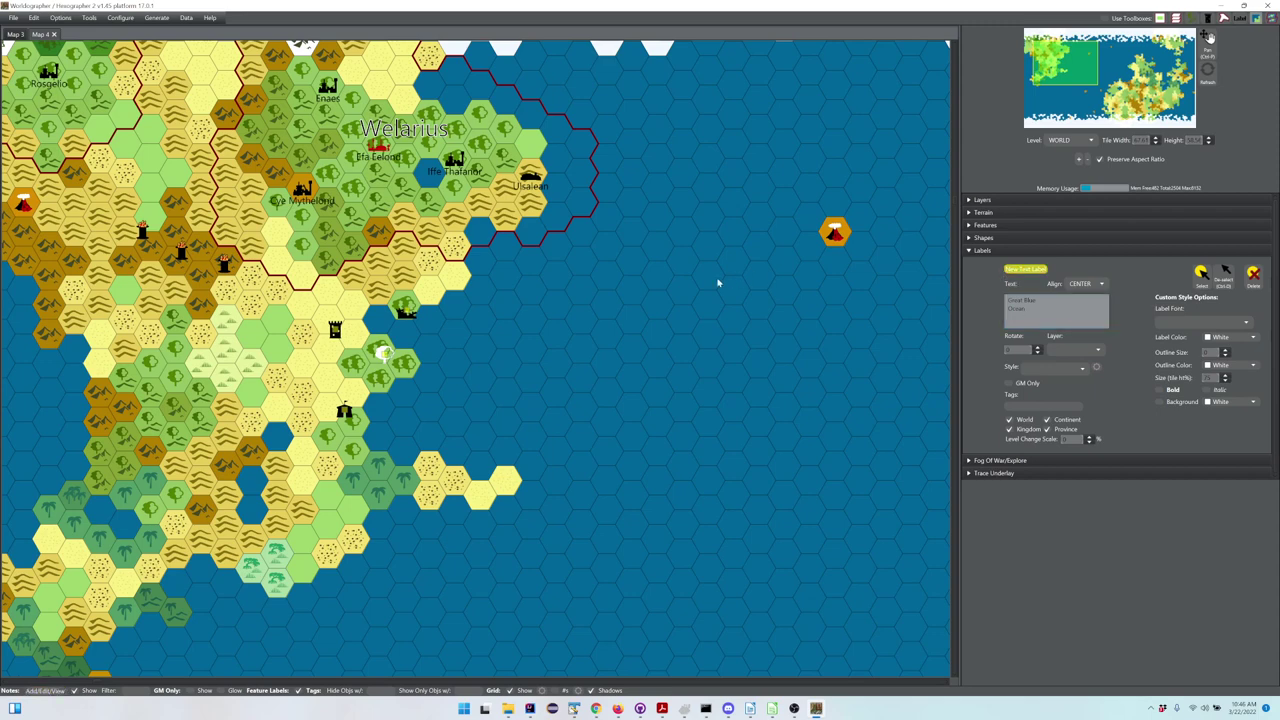
# Place the Great Blue Ocean label on the open ocean and give it the Geography Major style
pyautogui.click(679, 304)
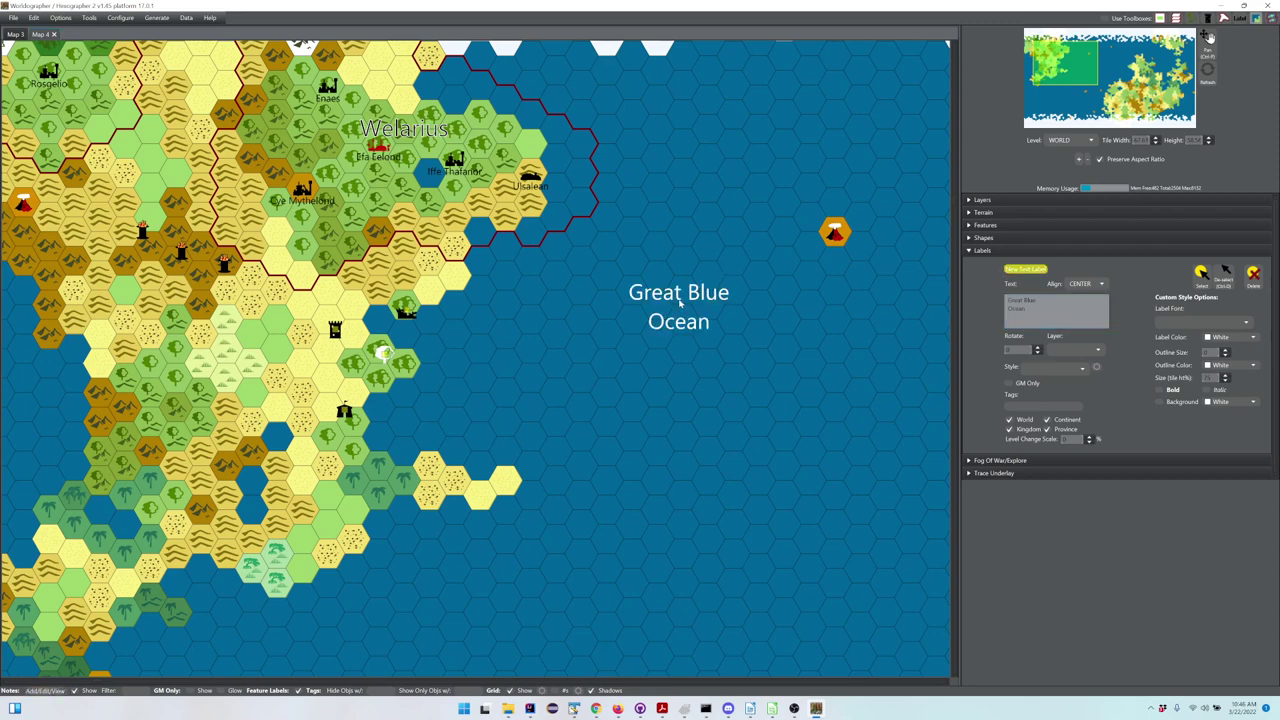
pyautogui.click(1202, 274)
pyautogui.click(693, 294)
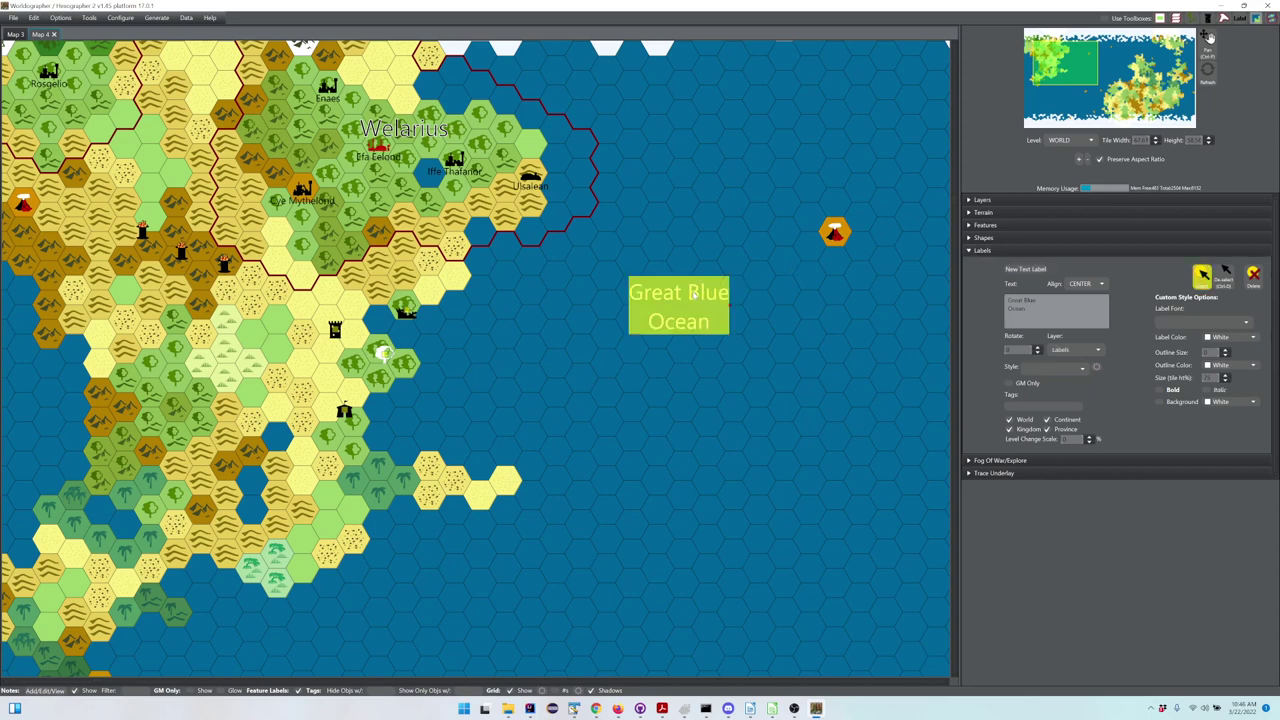
pyautogui.click(1063, 370)
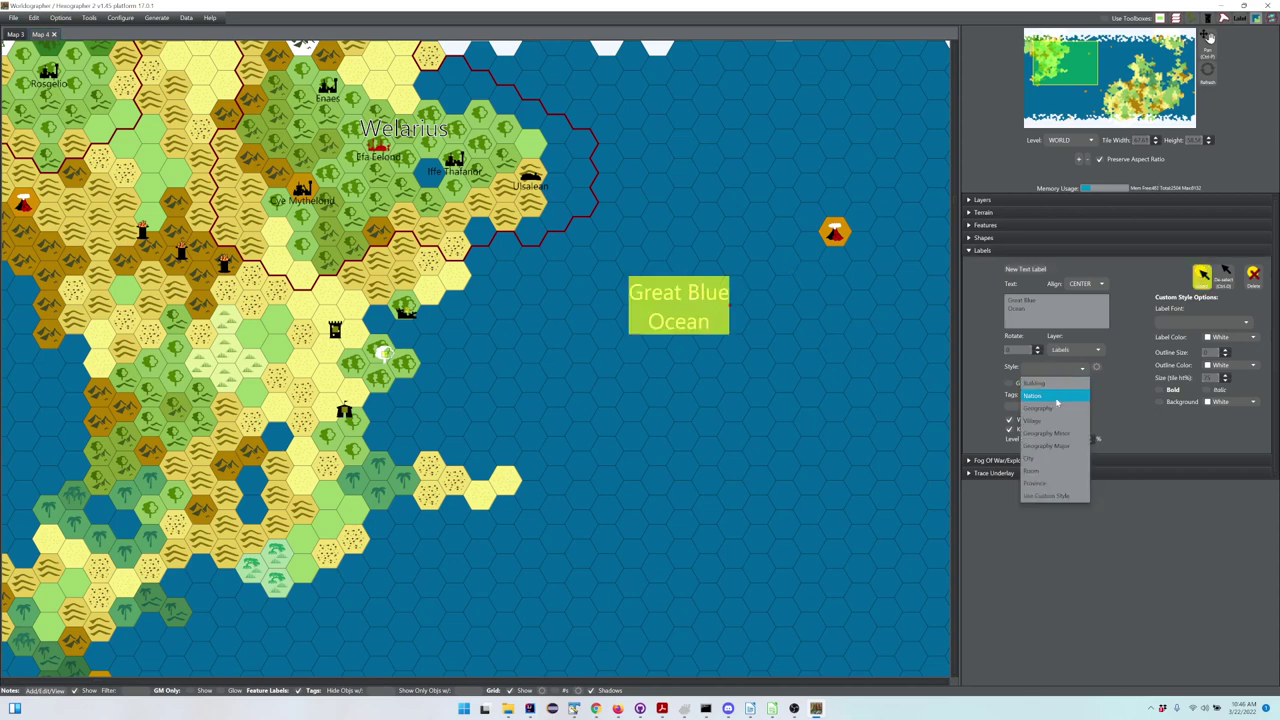
pyautogui.click(1051, 446)
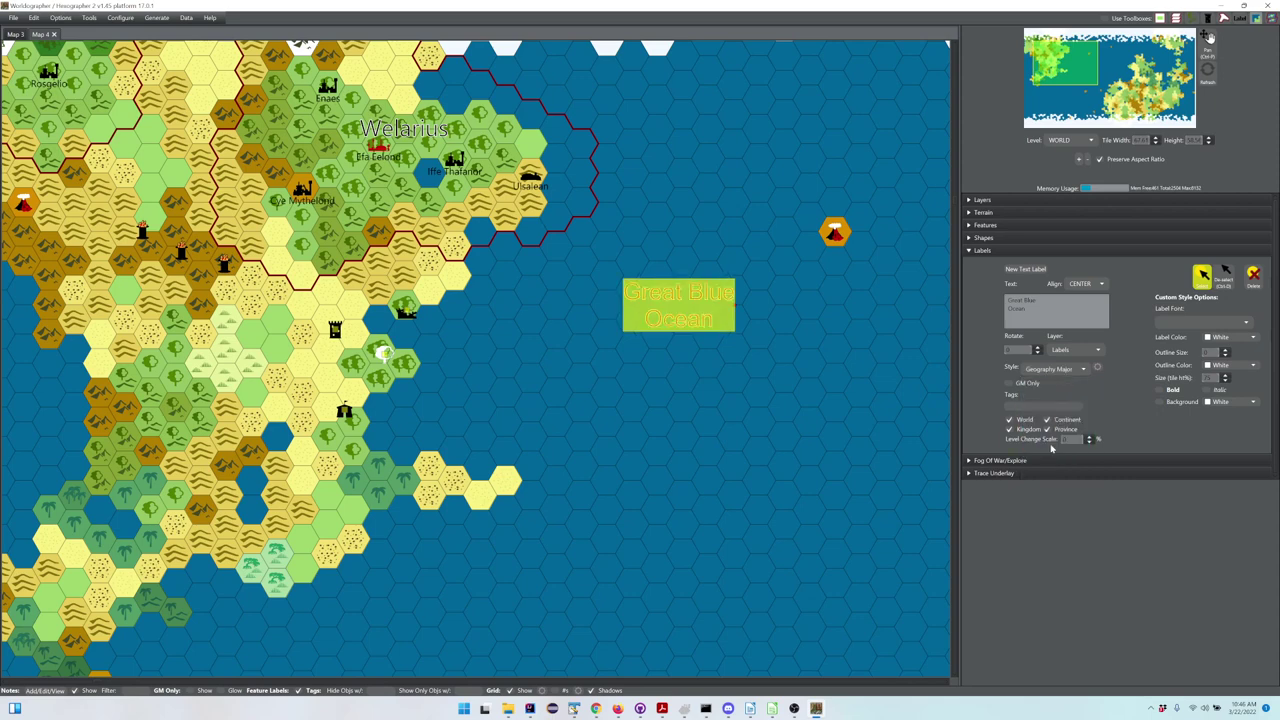
pyautogui.click(1202, 276)
# Try left and right alignment on the ocean label, then set it back to center
pyautogui.click(1098, 285)
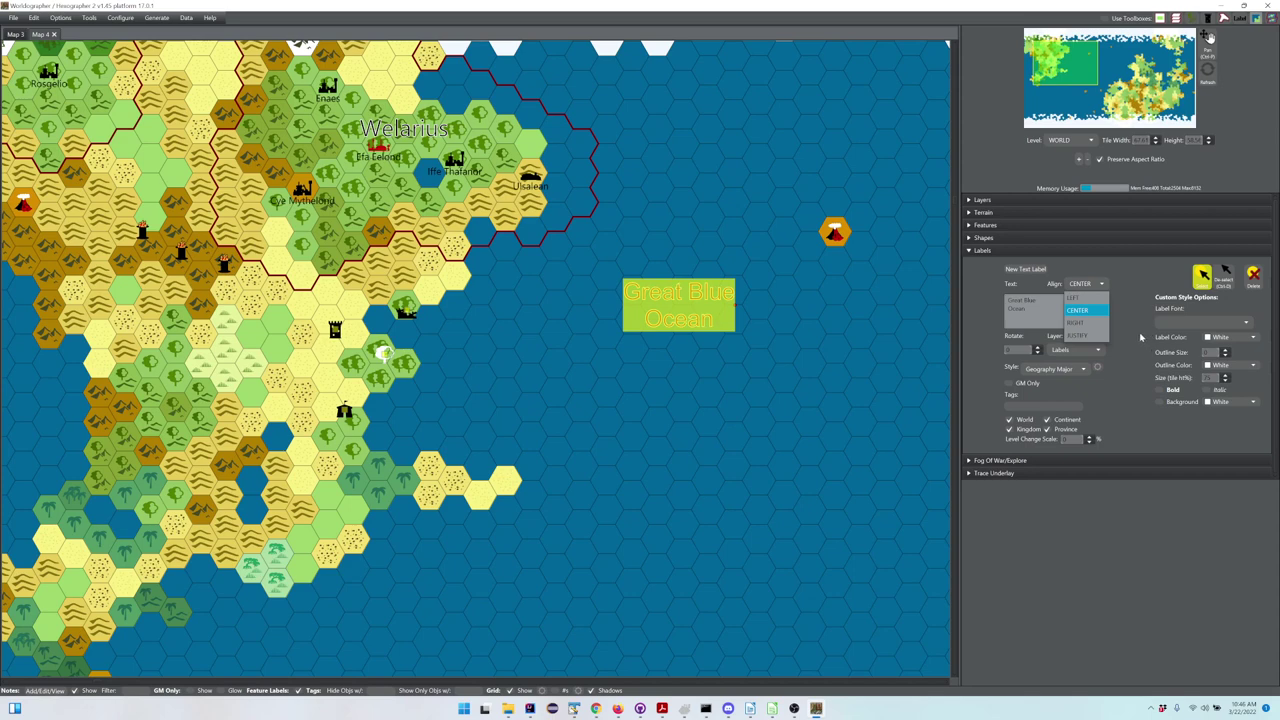
pyautogui.click(1133, 358)
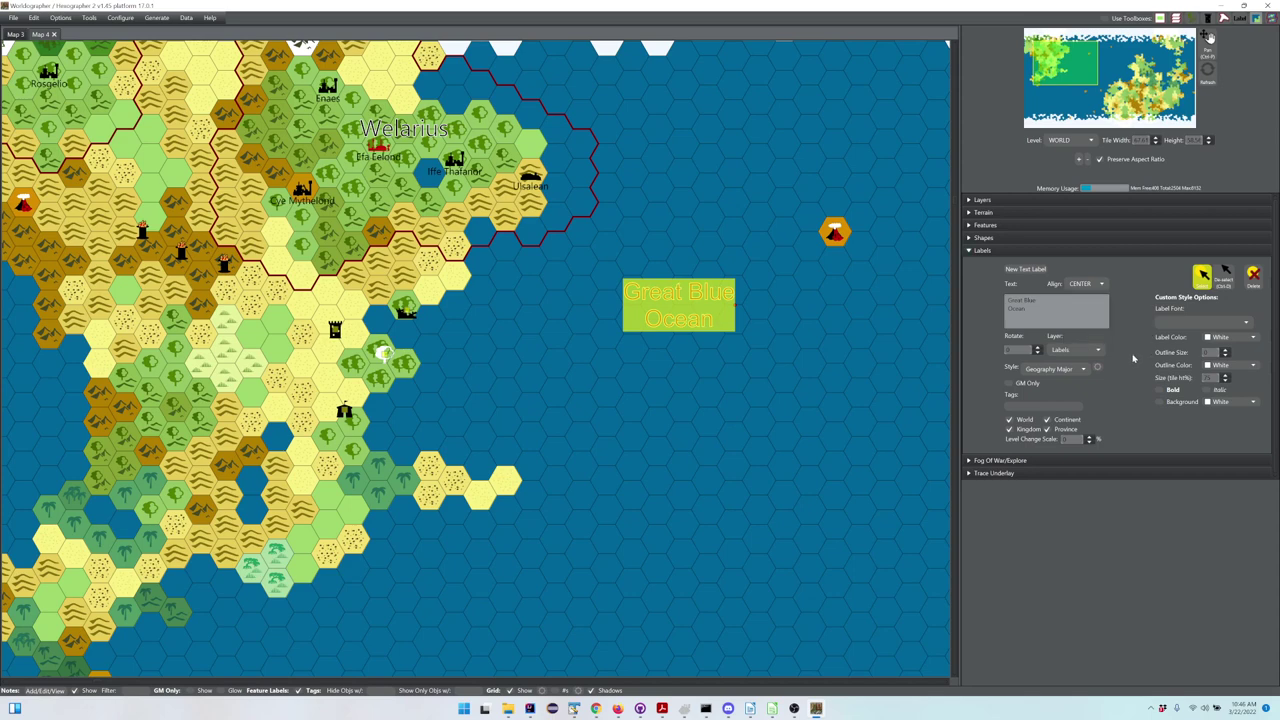
pyautogui.click(1080, 284)
pyautogui.click(1073, 298)
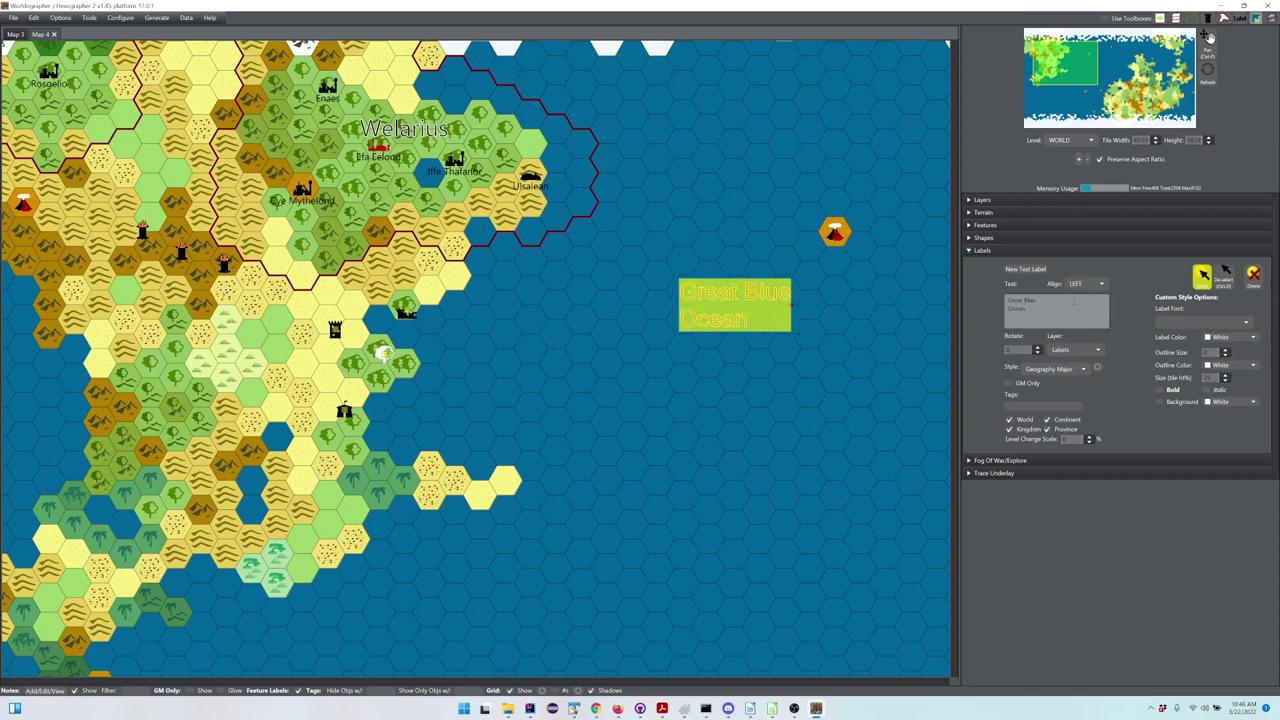
pyautogui.click(1071, 285)
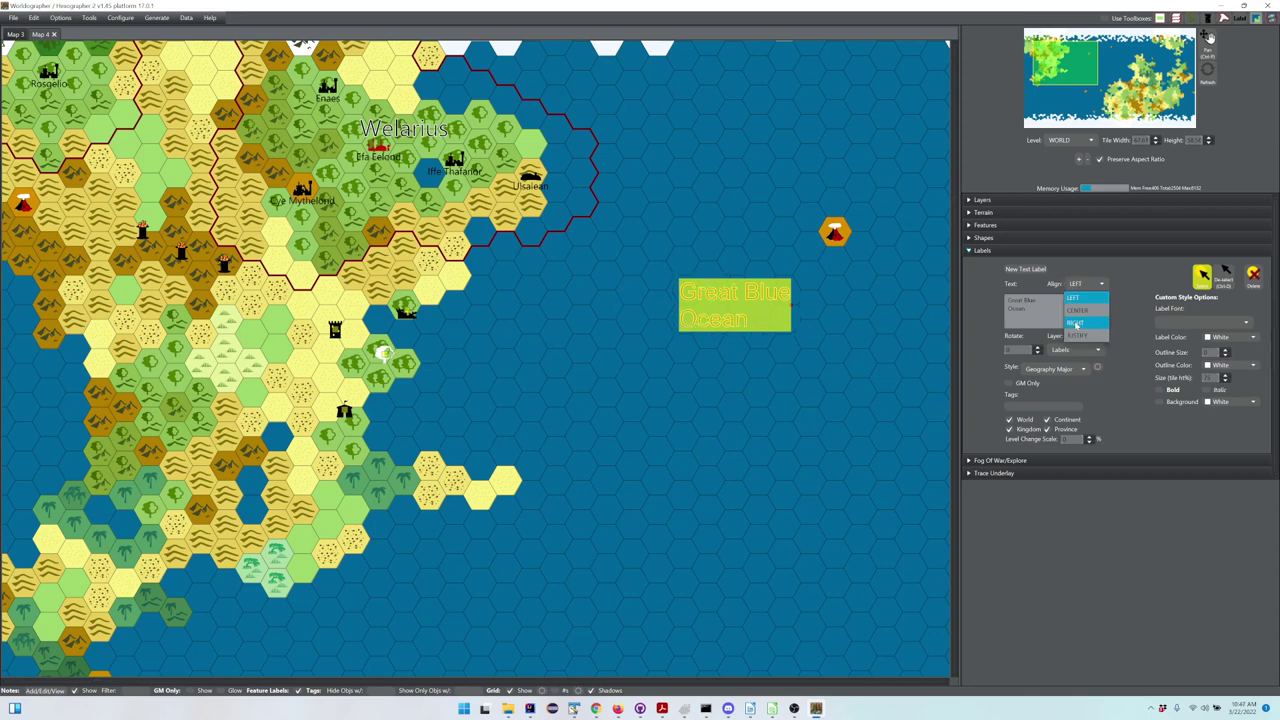
pyautogui.click(1076, 323)
pyautogui.click(1076, 285)
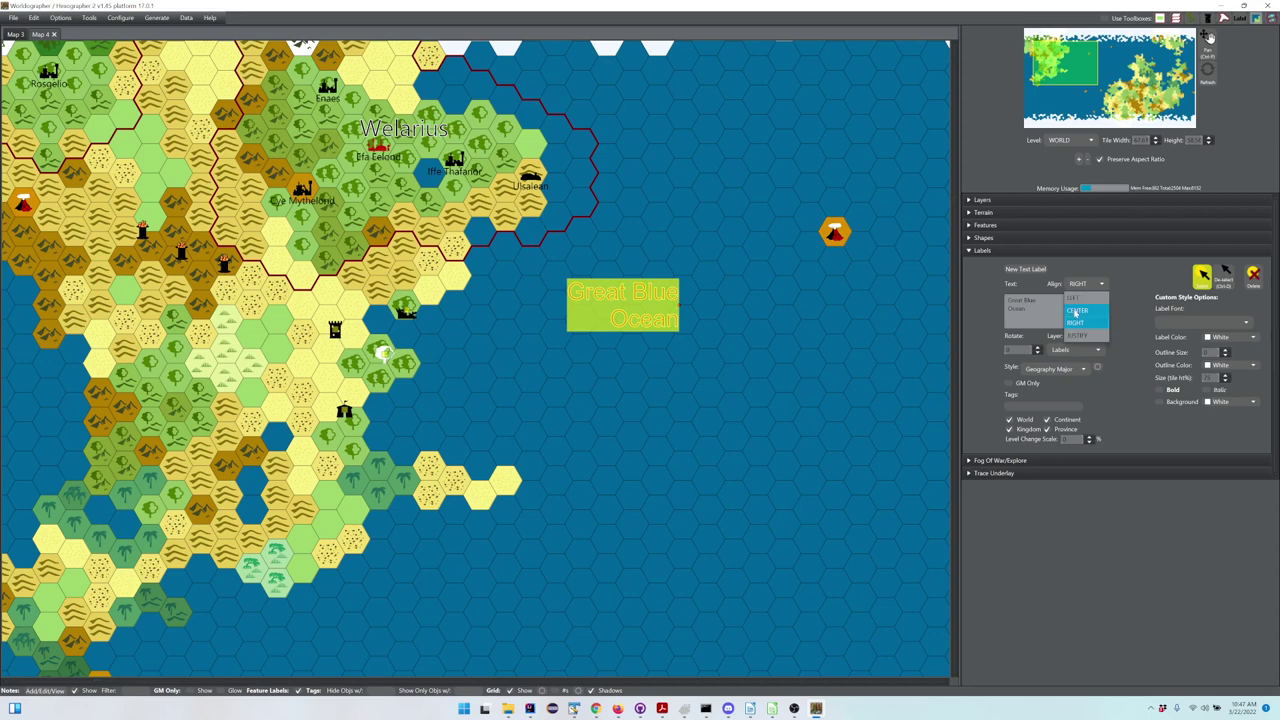
pyautogui.click(1078, 311)
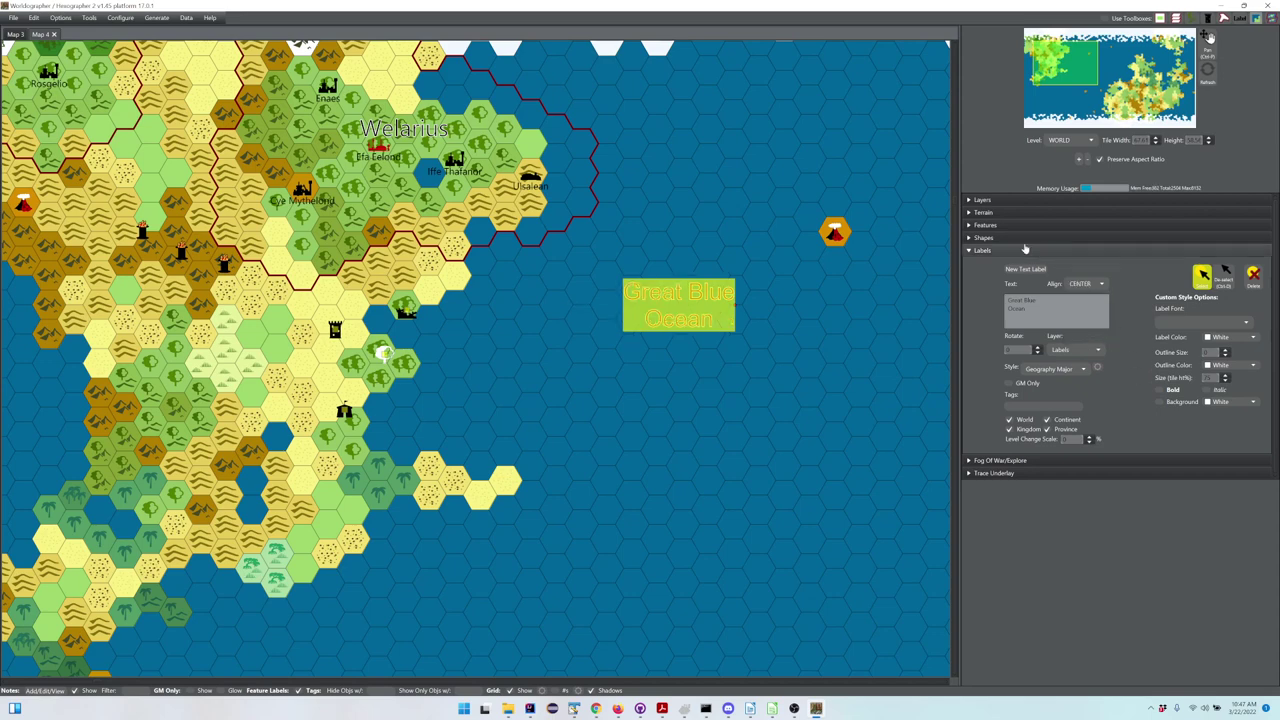
# Place a tower feature labelled 'High Wizard's Tower' south of the ruins, then collapse Features
pyautogui.click(994, 228)
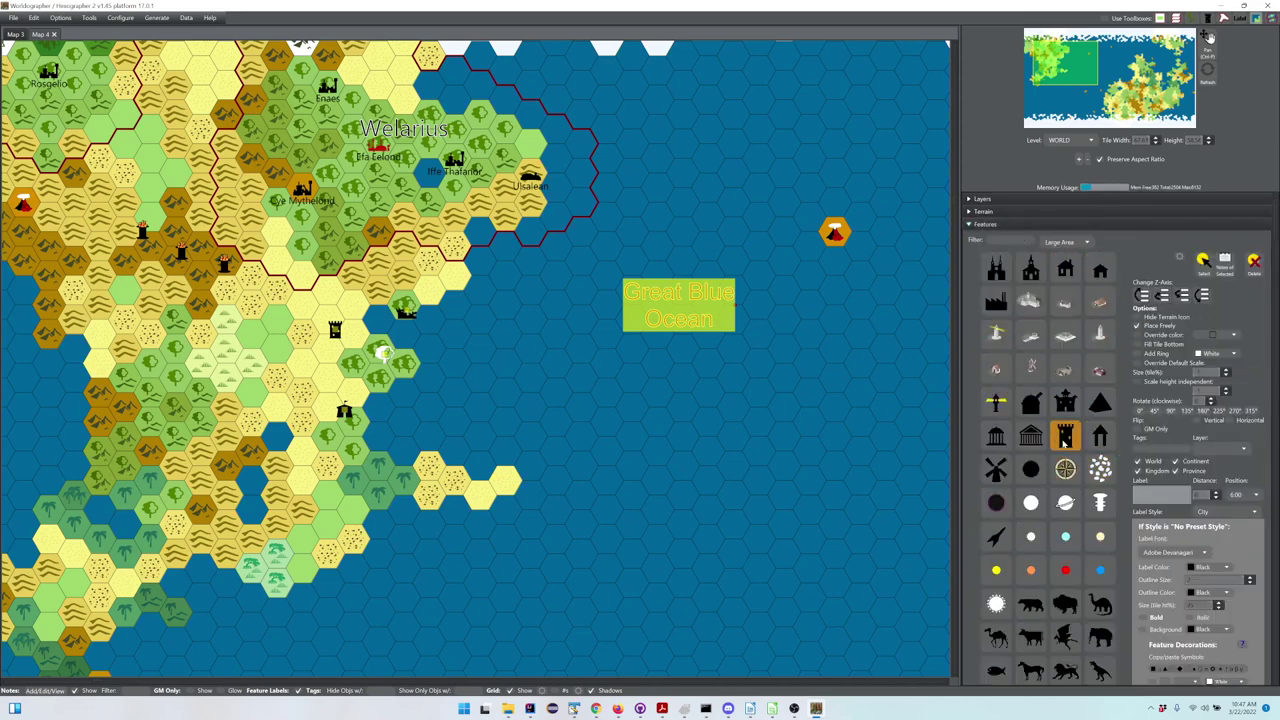
pyautogui.click(1065, 437)
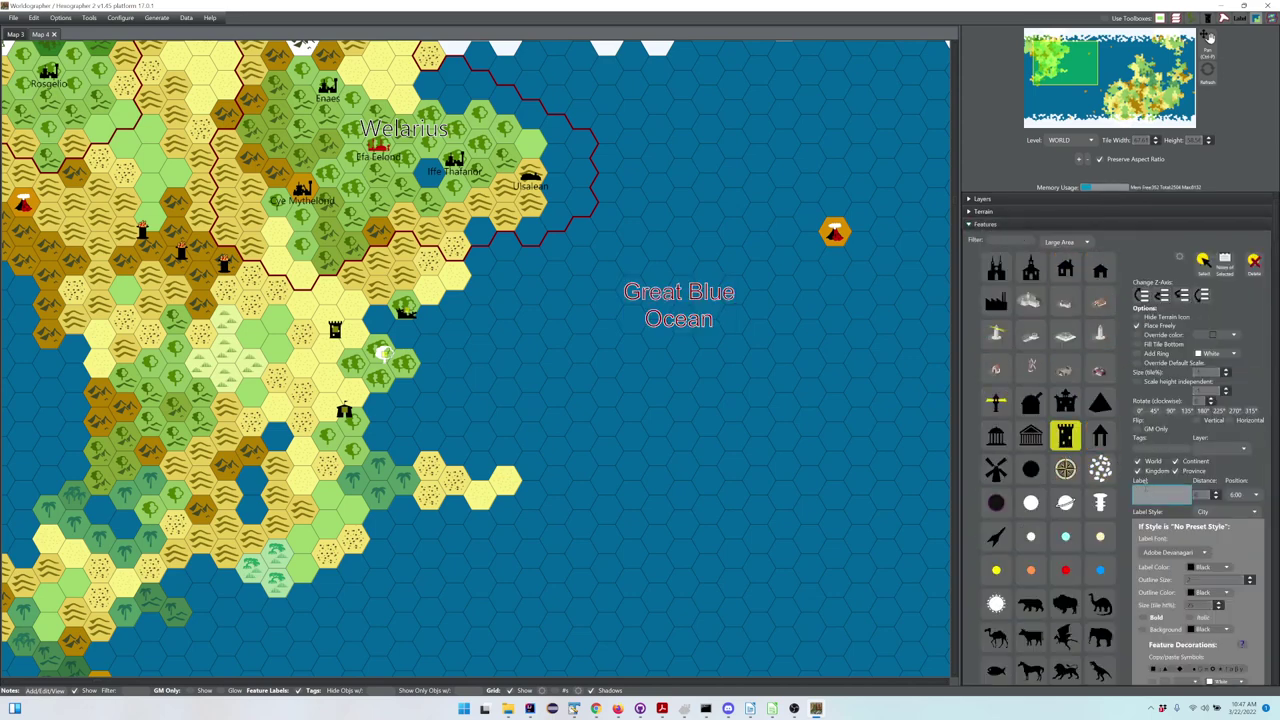
pyautogui.write('Hyfe Wil')
pyautogui.press('Return')
pyautogui.write('Town')
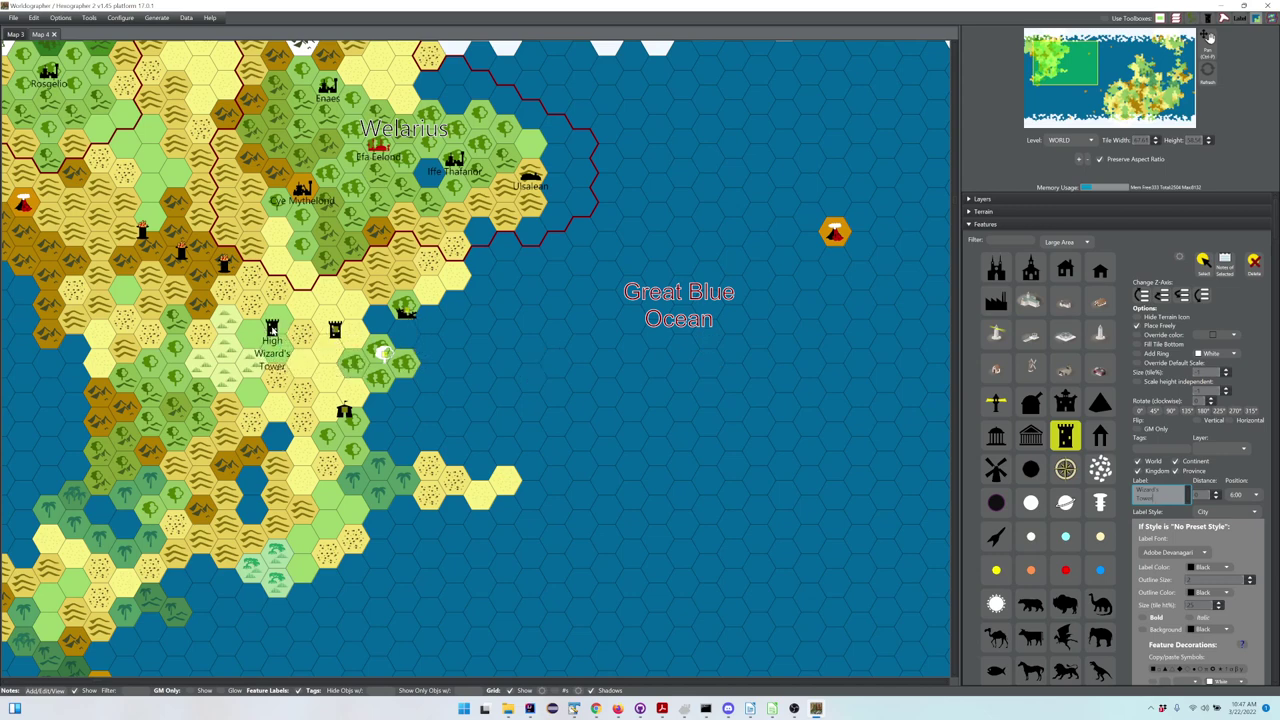
pyautogui.click(271, 332)
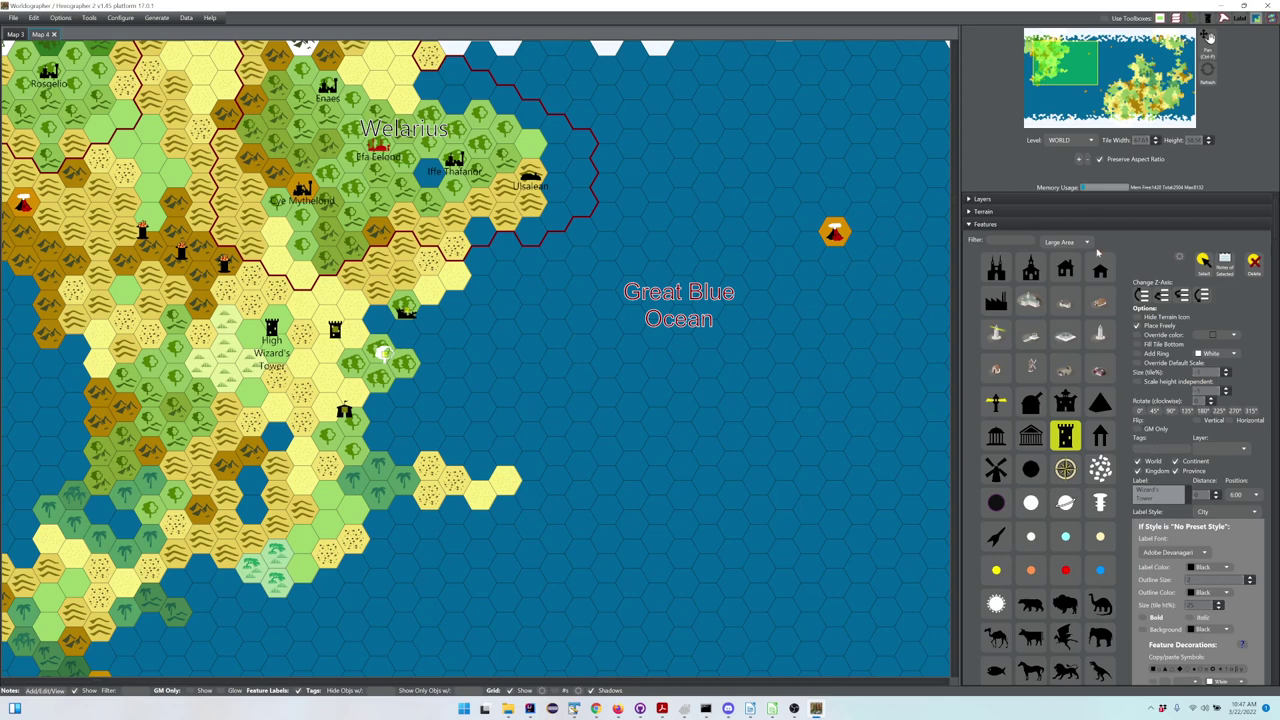
pyautogui.click(1041, 230)
# Expand Labels and select the Great Blue Ocean label on the map for editing
pyautogui.click(1041, 230)
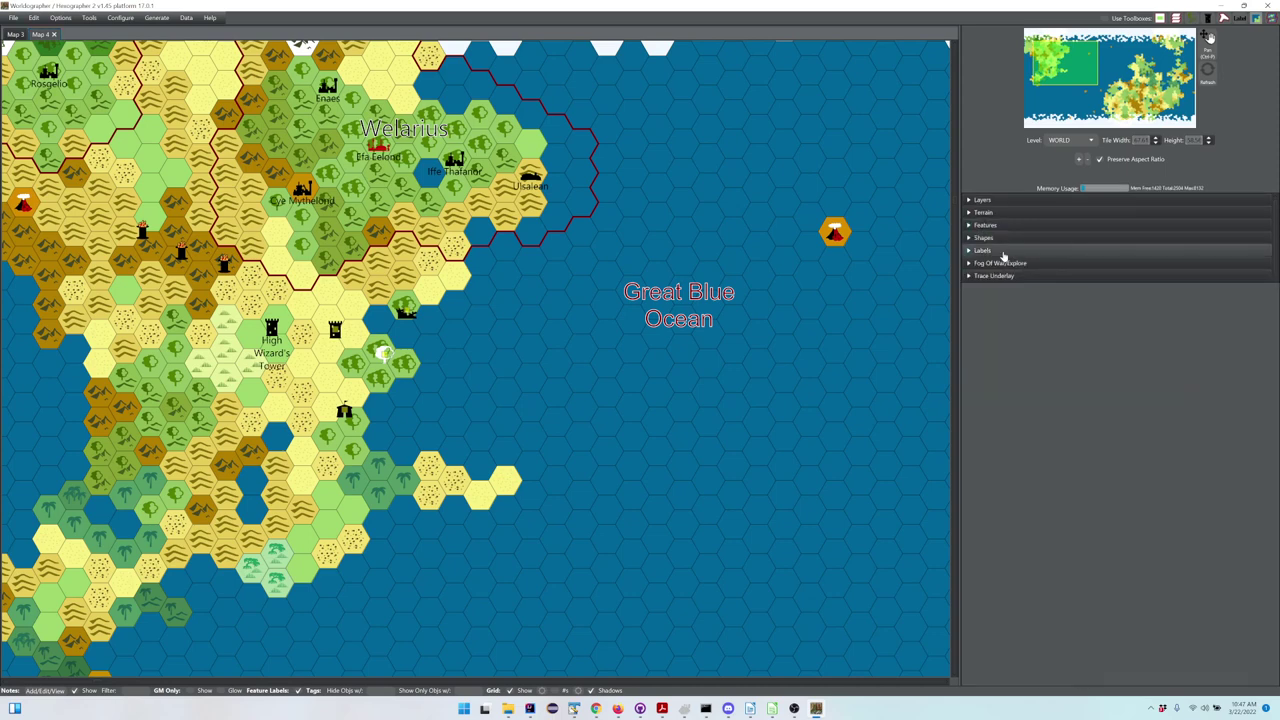
pyautogui.click(1006, 251)
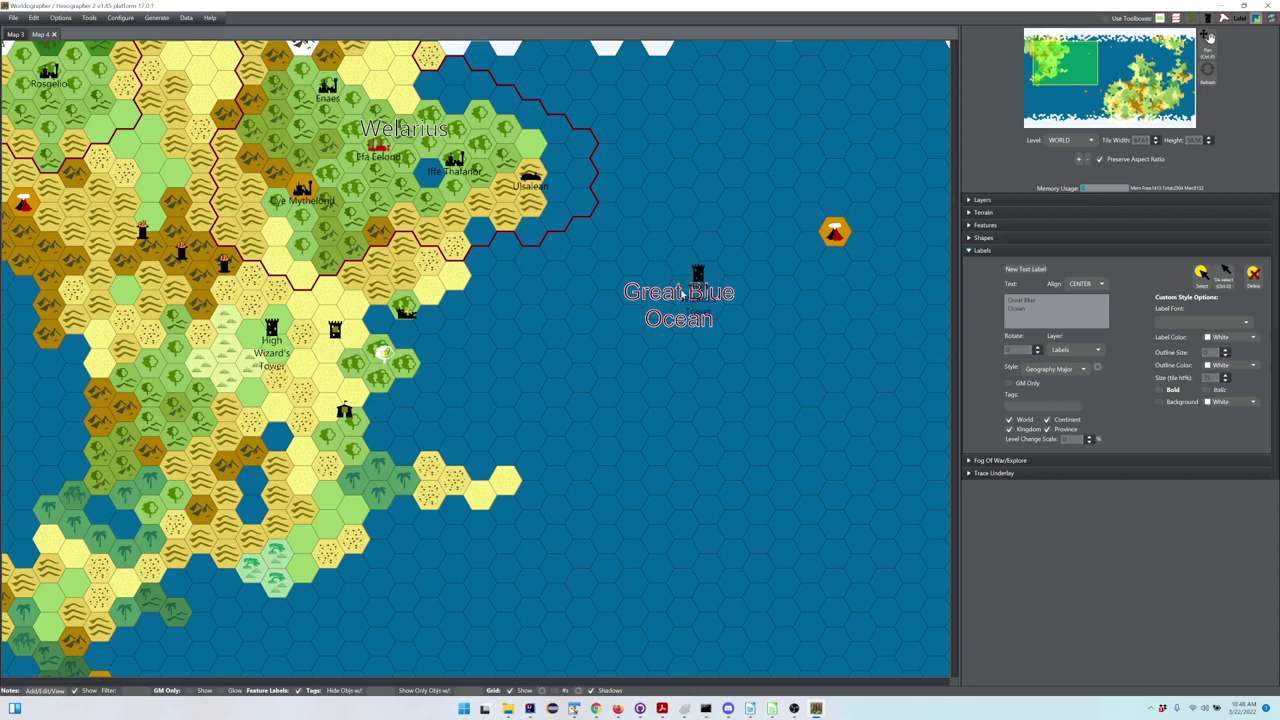
pyautogui.click(1201, 273)
pyautogui.click(662, 305)
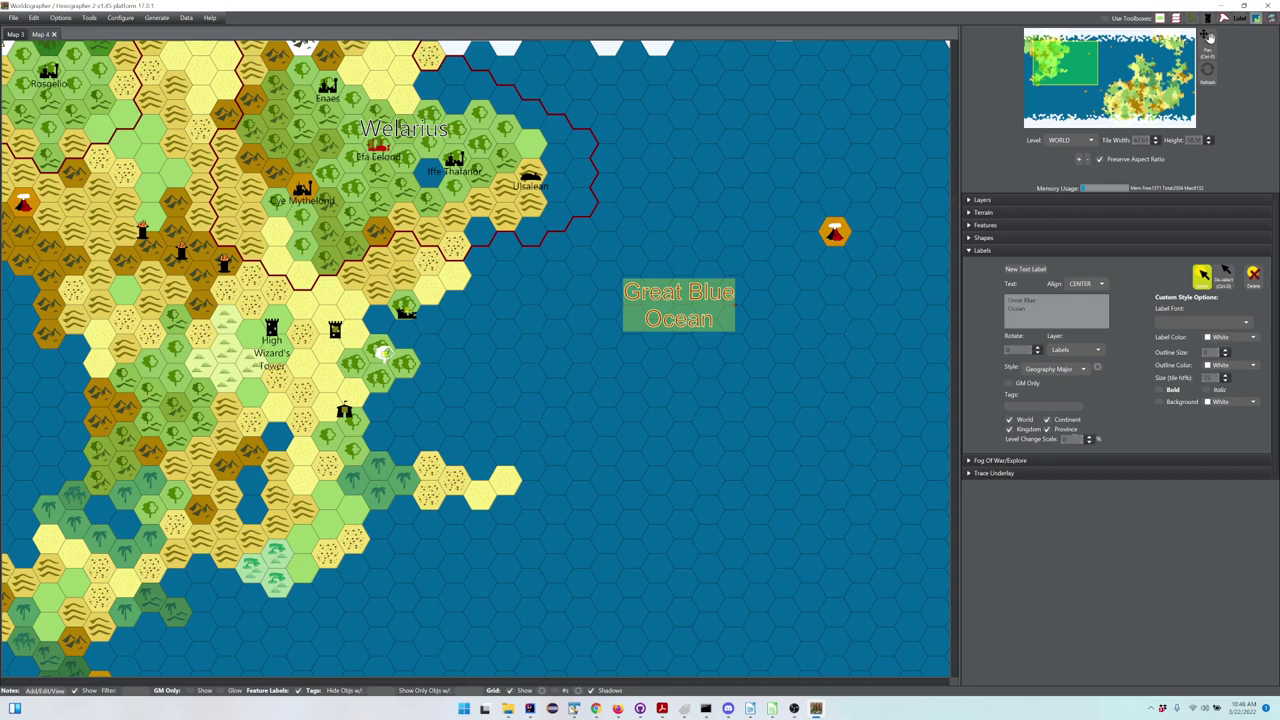
# Create a CONTINENT-level child map with 3 tiles per world hex and view it
pyautogui.click(1070, 140)
pyautogui.click(1066, 168)
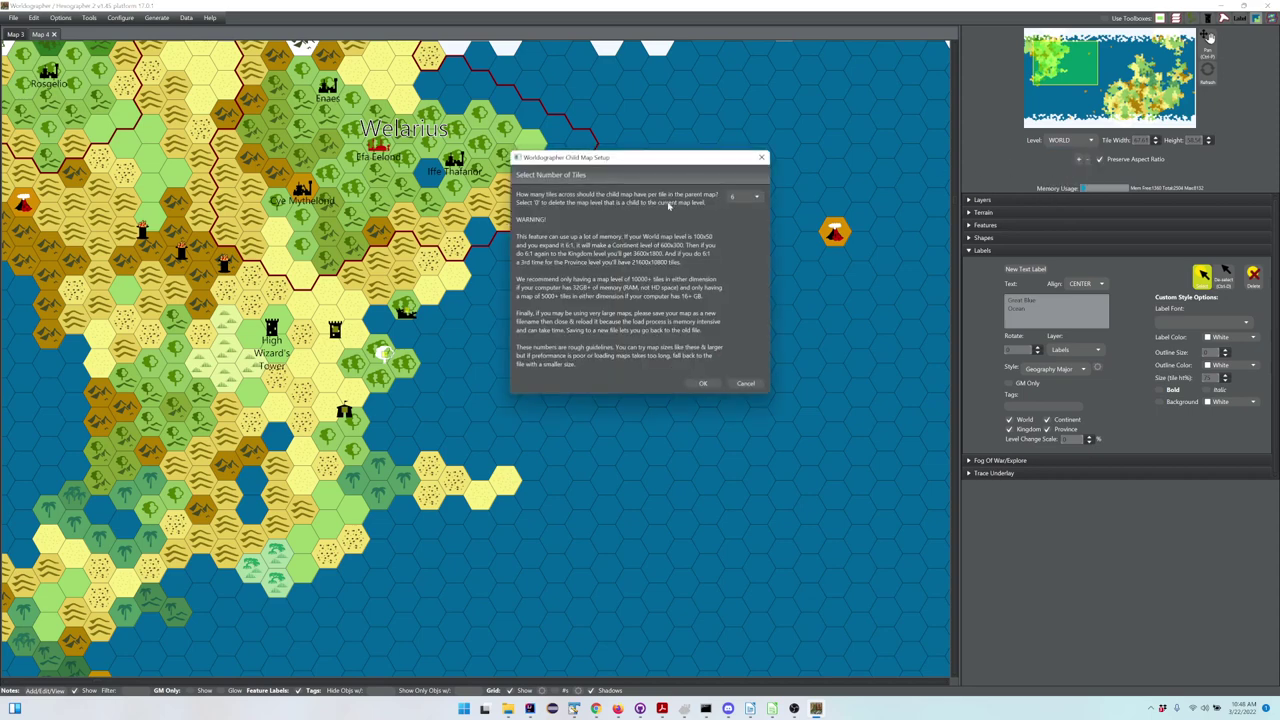
pyautogui.click(740, 197)
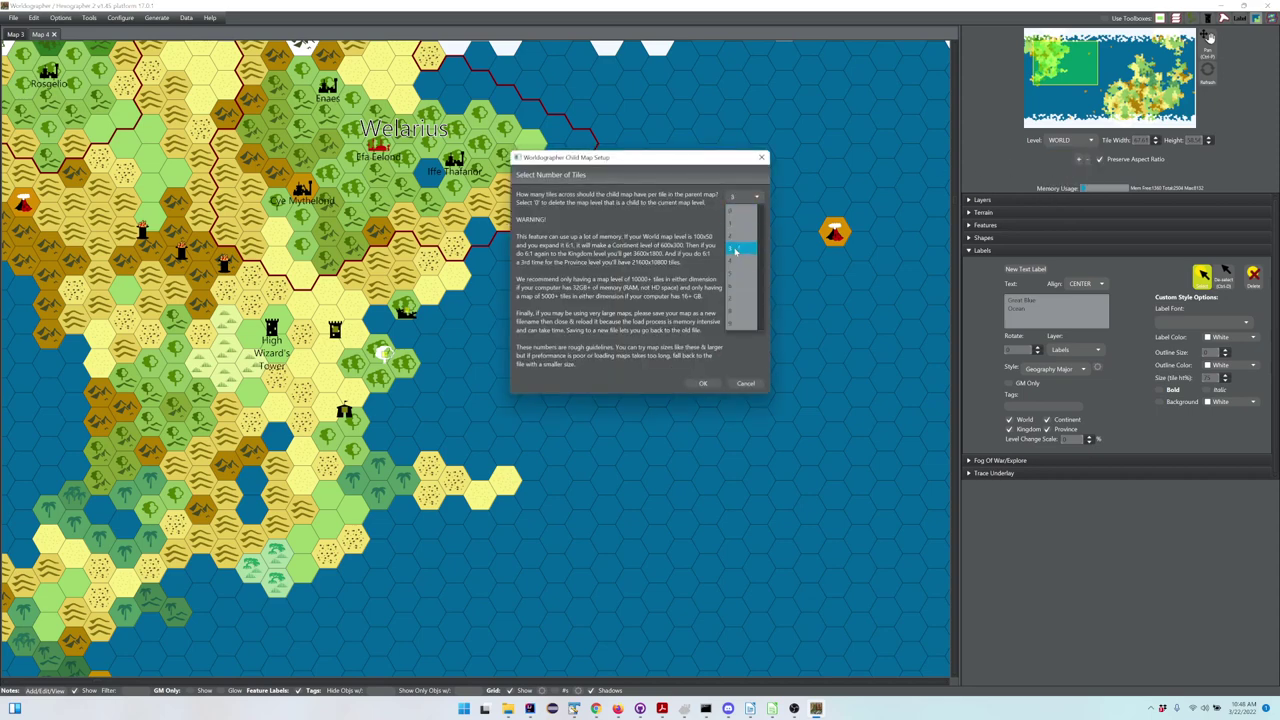
pyautogui.click(736, 248)
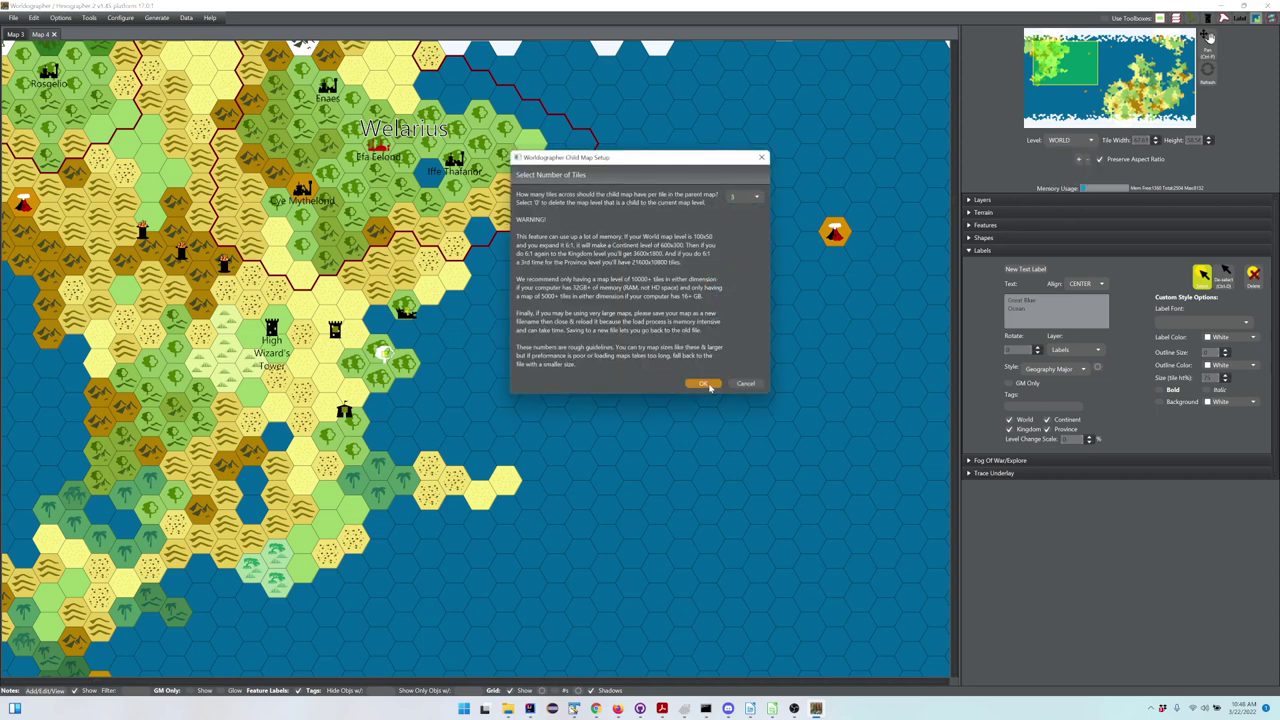
pyautogui.click(707, 385)
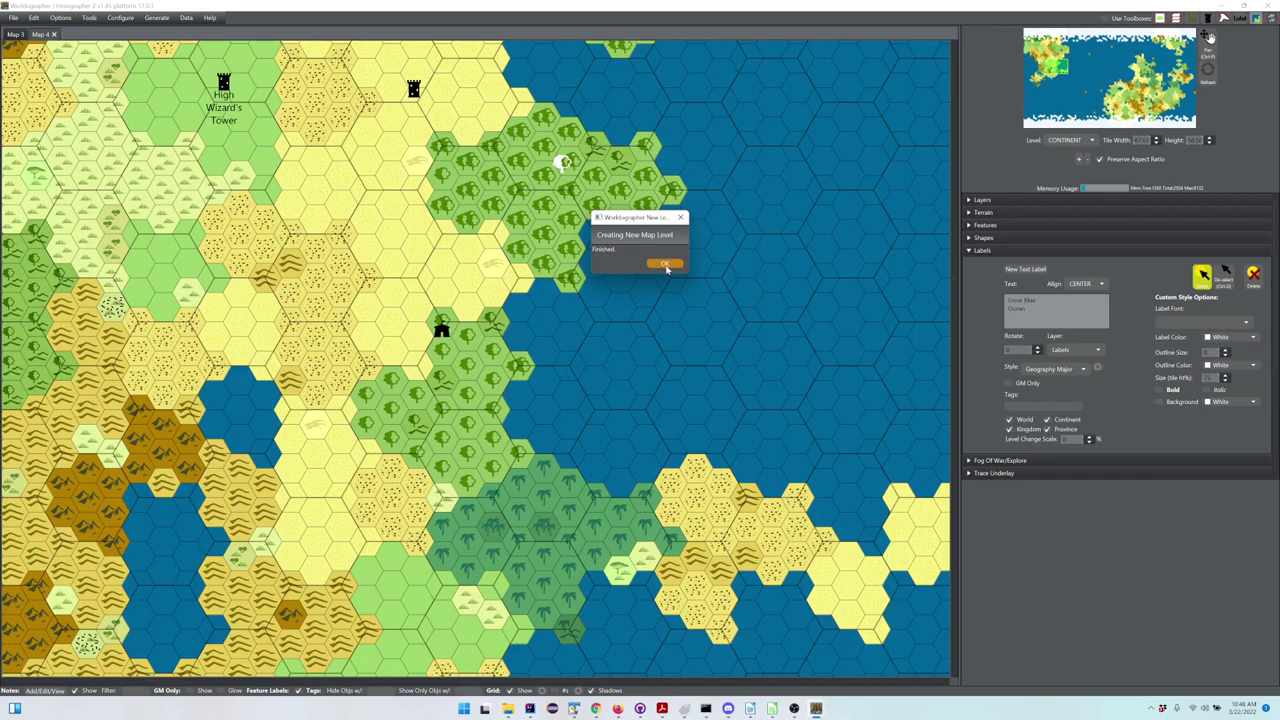
pyautogui.click(665, 264)
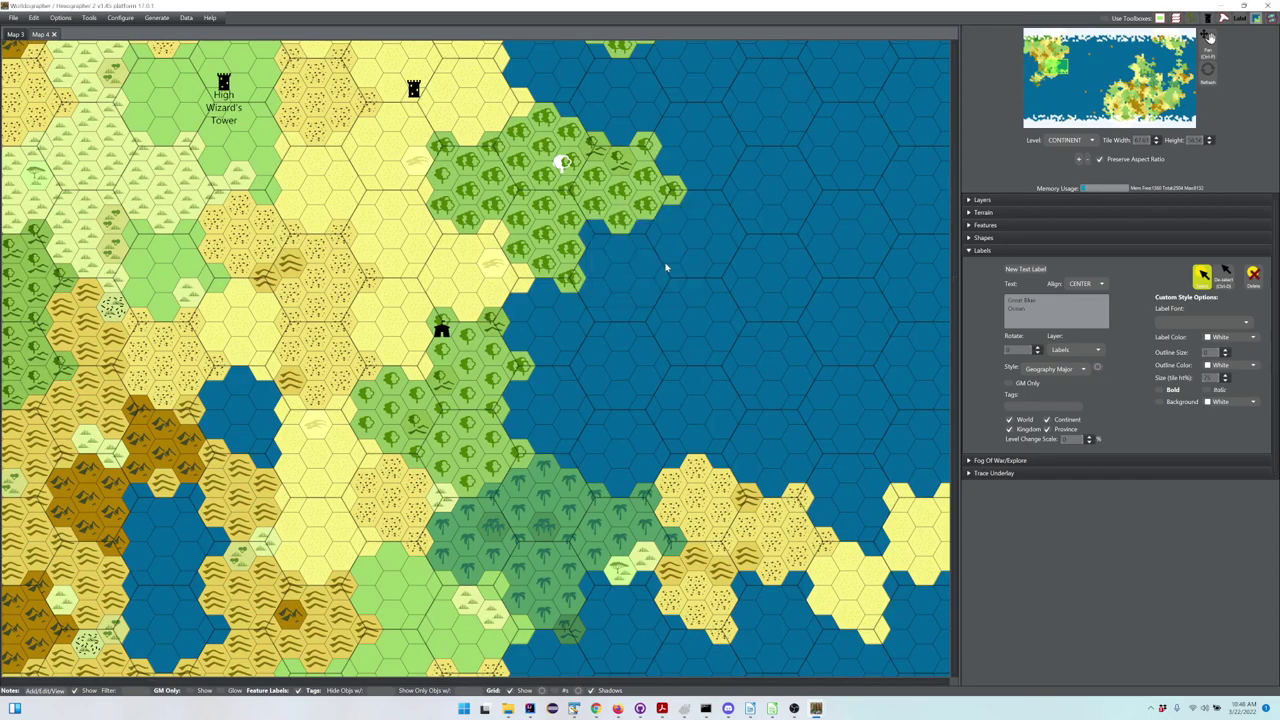
pyautogui.click(1062, 68)
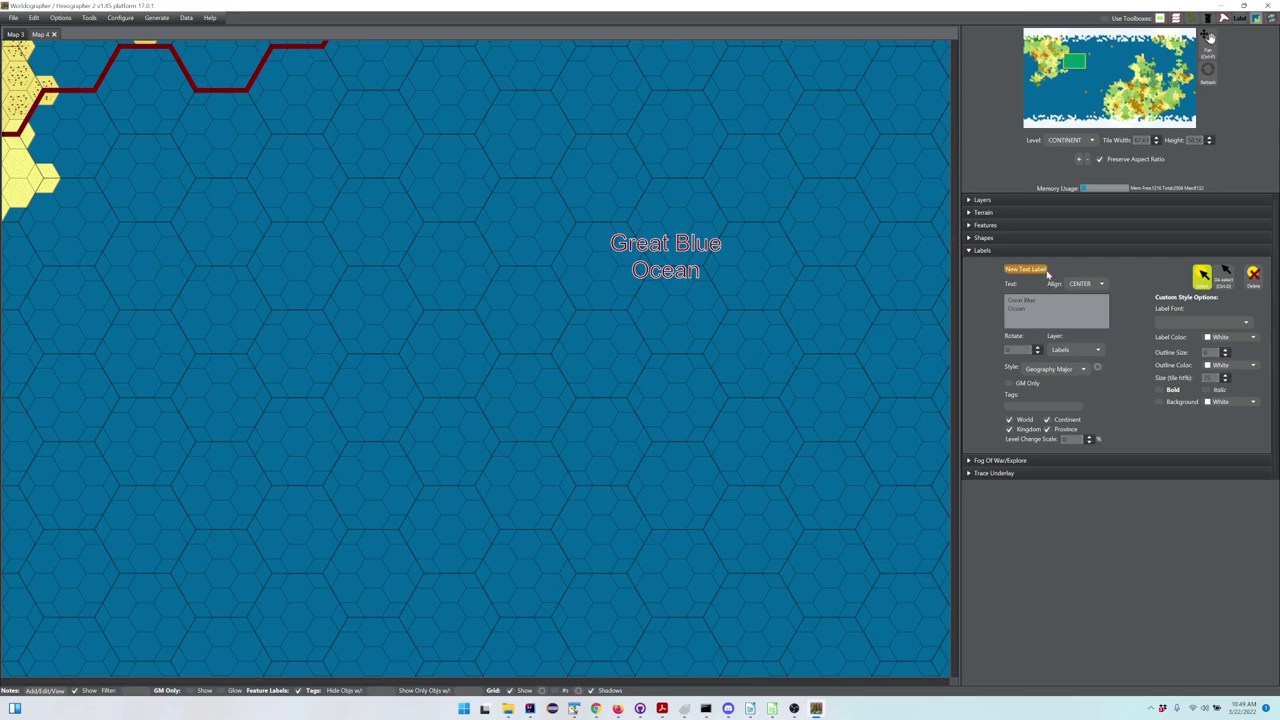
pyautogui.click(1057, 140)
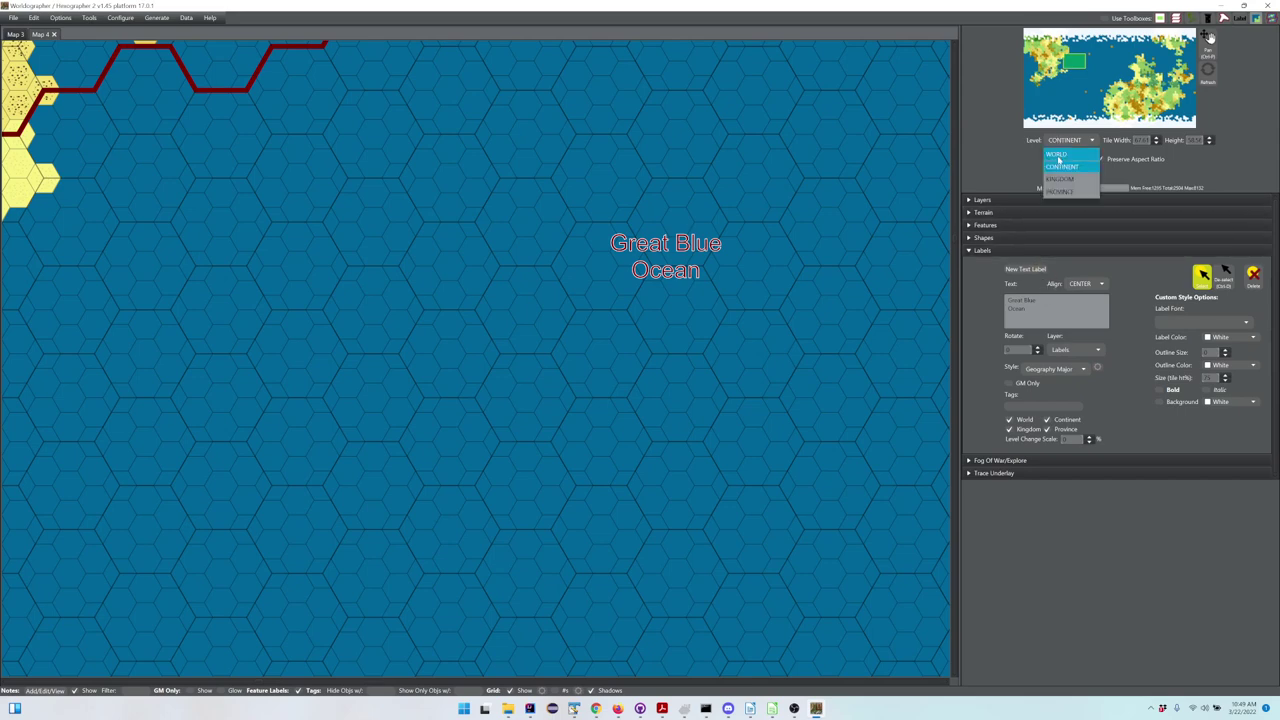
# Toggle between WORLD and CONTINENT levels while checking the label's Level Change Scale
pyautogui.click(1065, 168)
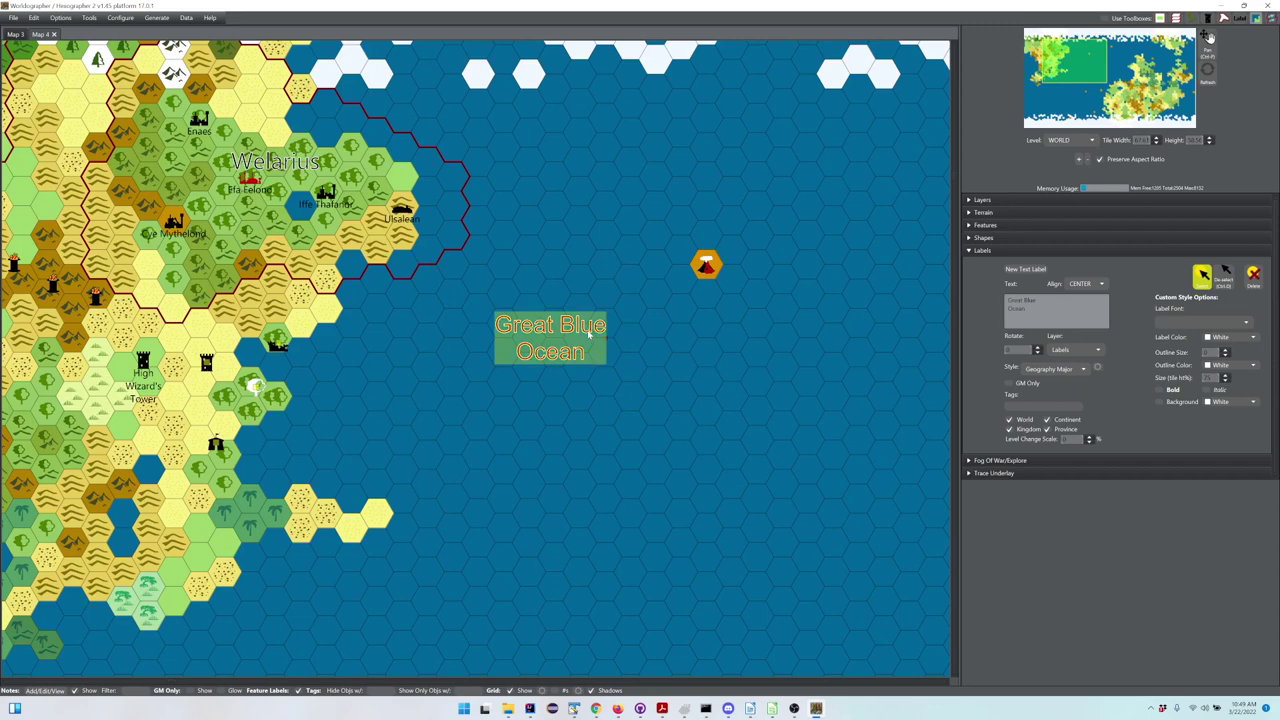
pyautogui.click(1075, 439)
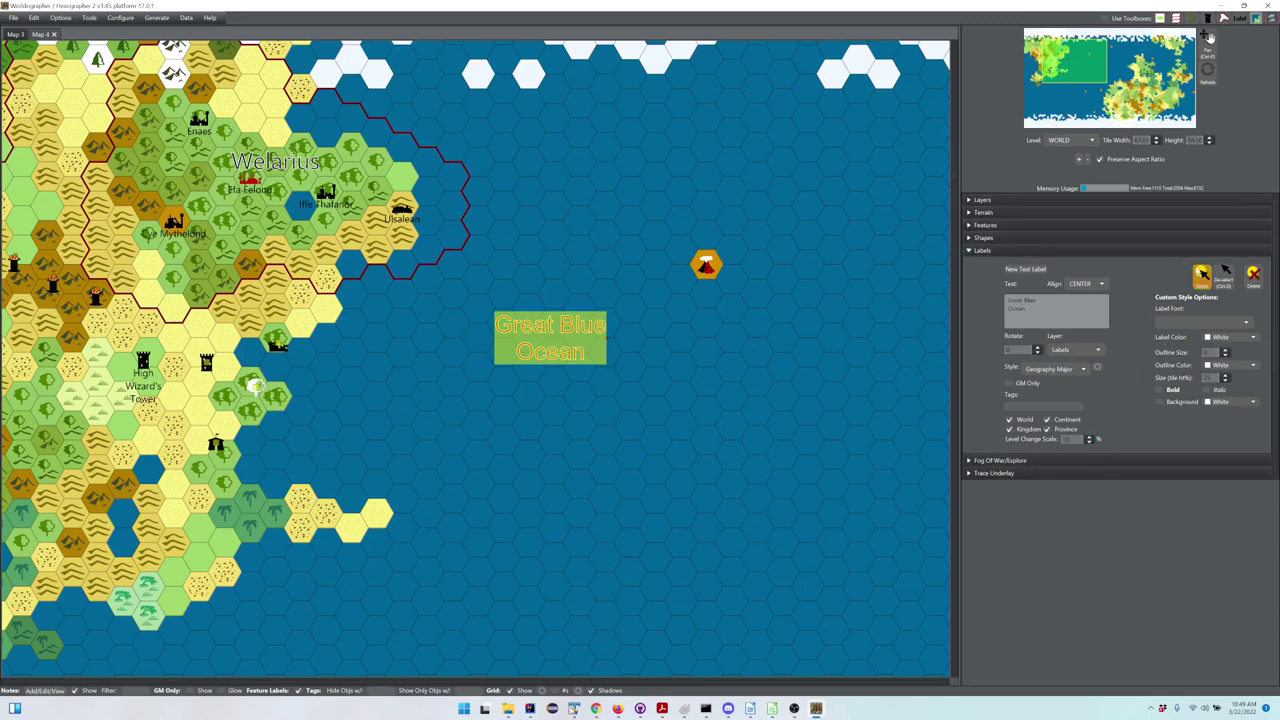
pyautogui.click(1059, 142)
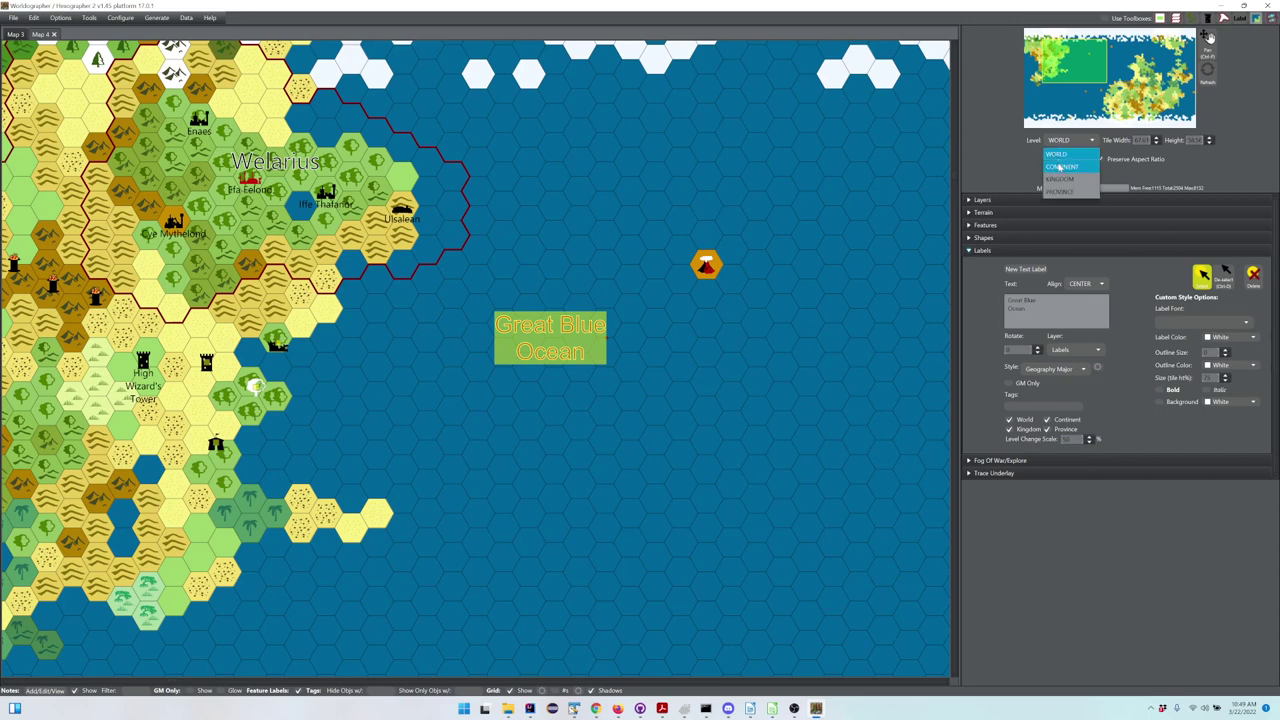
pyautogui.click(1058, 168)
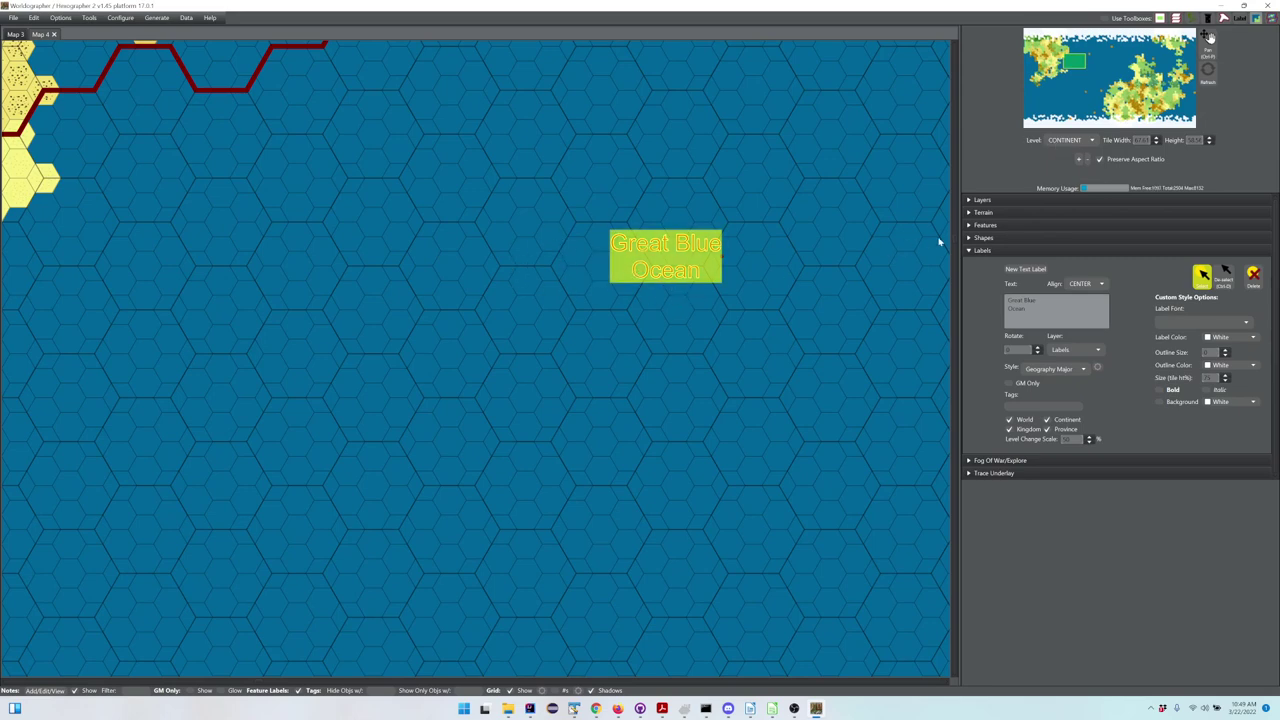
pyautogui.click(1058, 141)
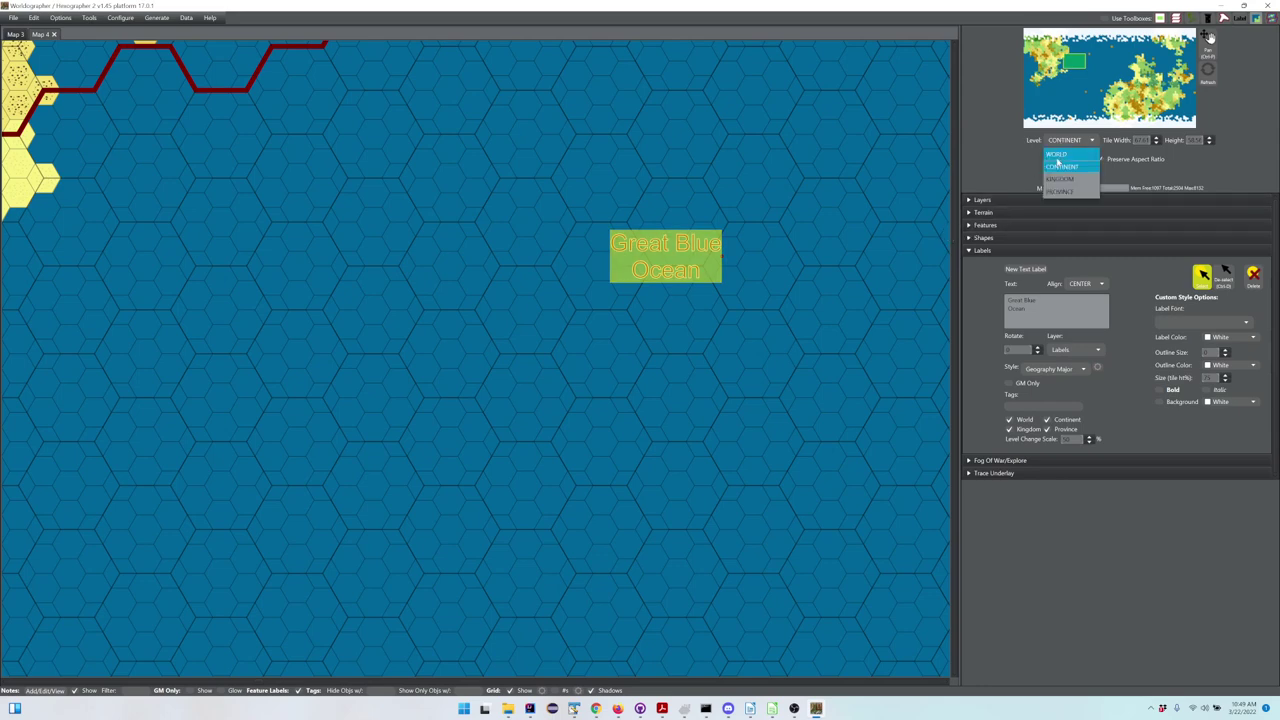
pyautogui.click(1058, 162)
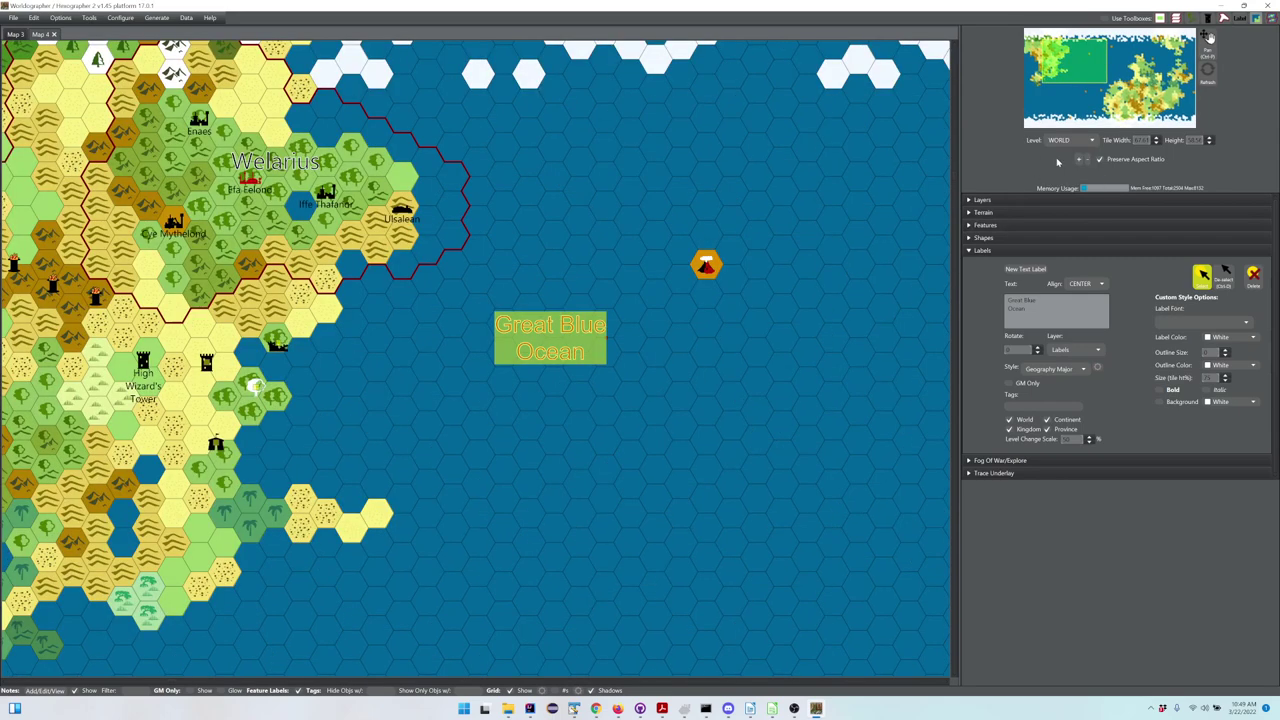
pyautogui.click(1076, 440)
pyautogui.click(1071, 141)
pyautogui.click(1063, 167)
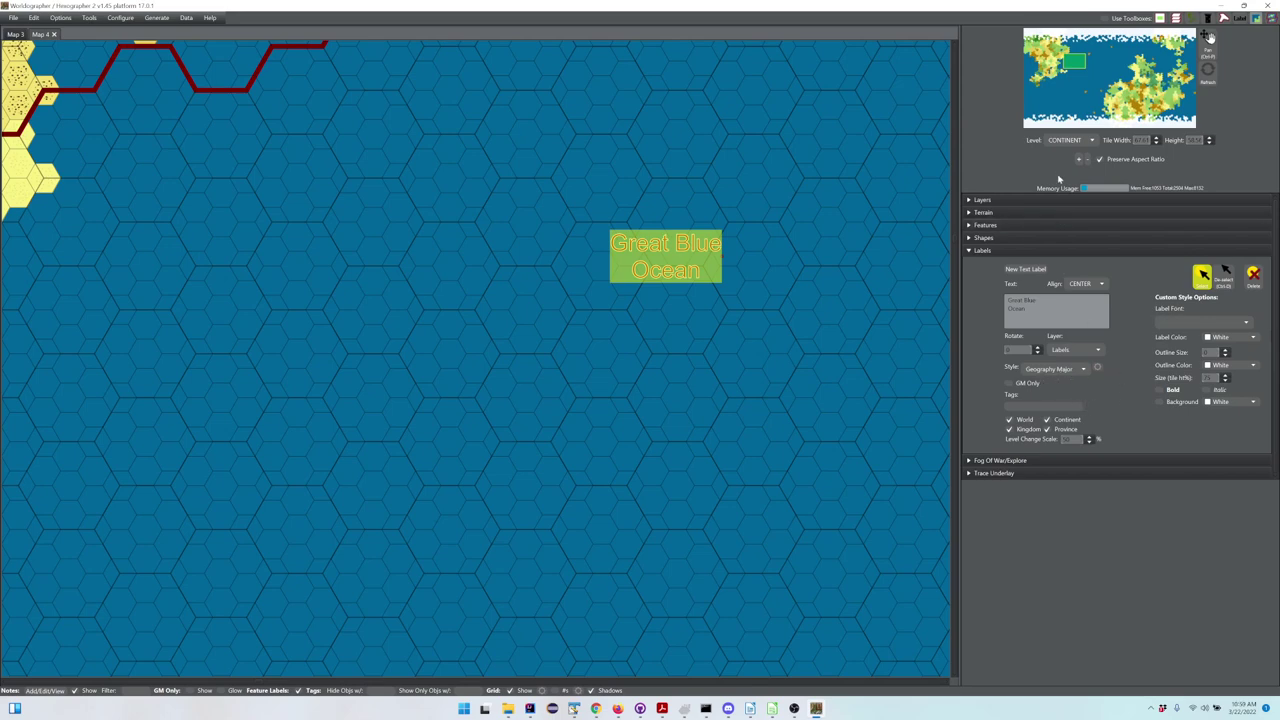
pyautogui.click(1068, 141)
# Return to WORLD level and set the label's Style to Use Custom Style
pyautogui.click(1058, 155)
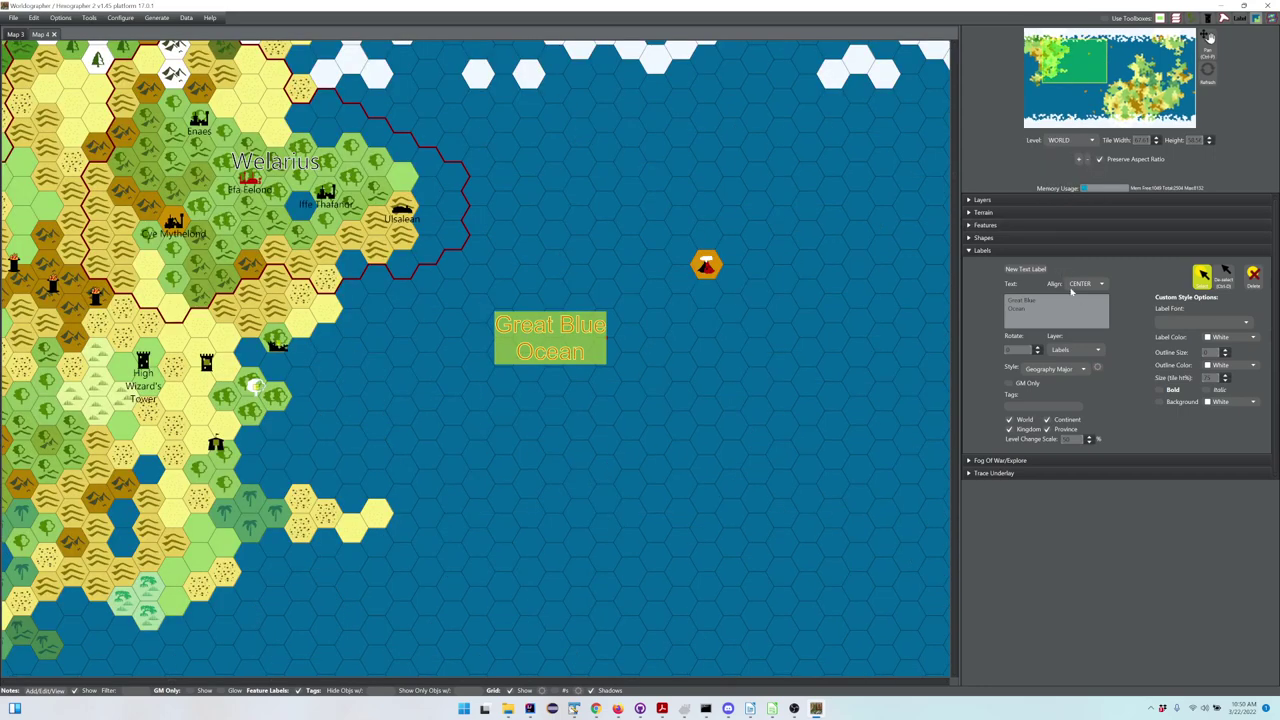
pyautogui.click(1057, 370)
pyautogui.click(1057, 496)
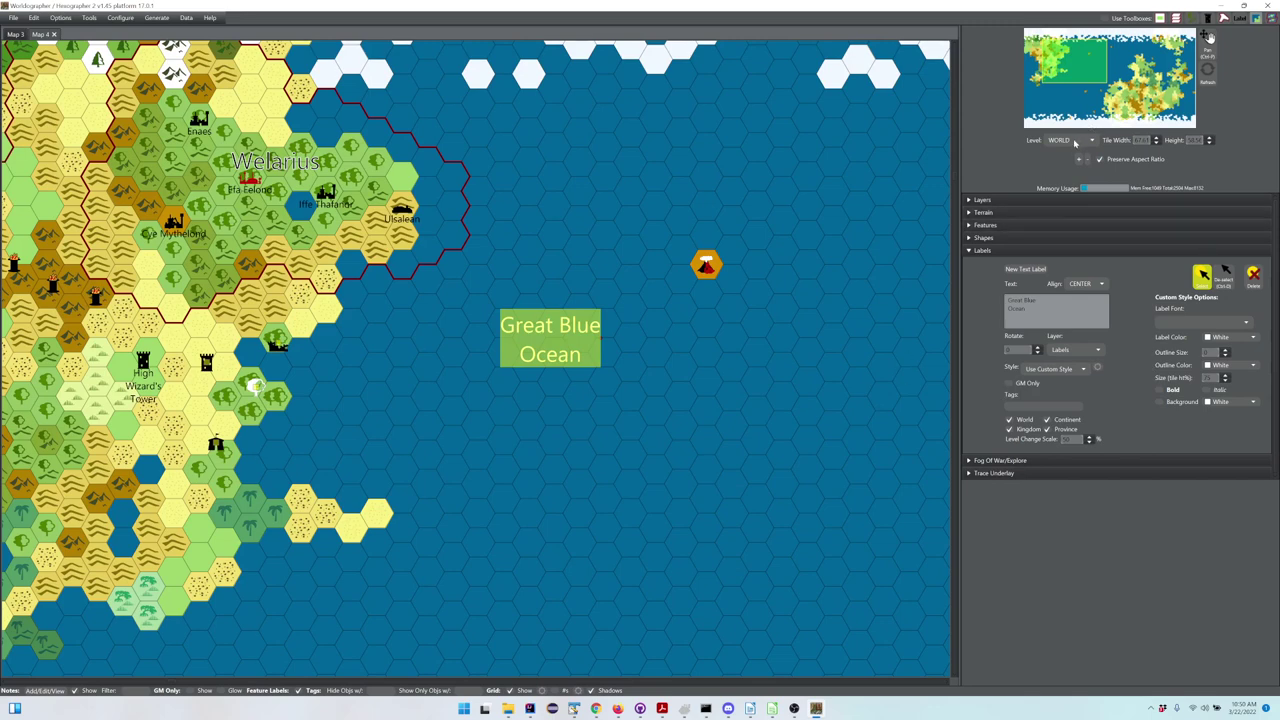
# View the custom-styled label at CONTINENT level, then go back to WORLD
pyautogui.click(1075, 141)
pyautogui.click(1060, 166)
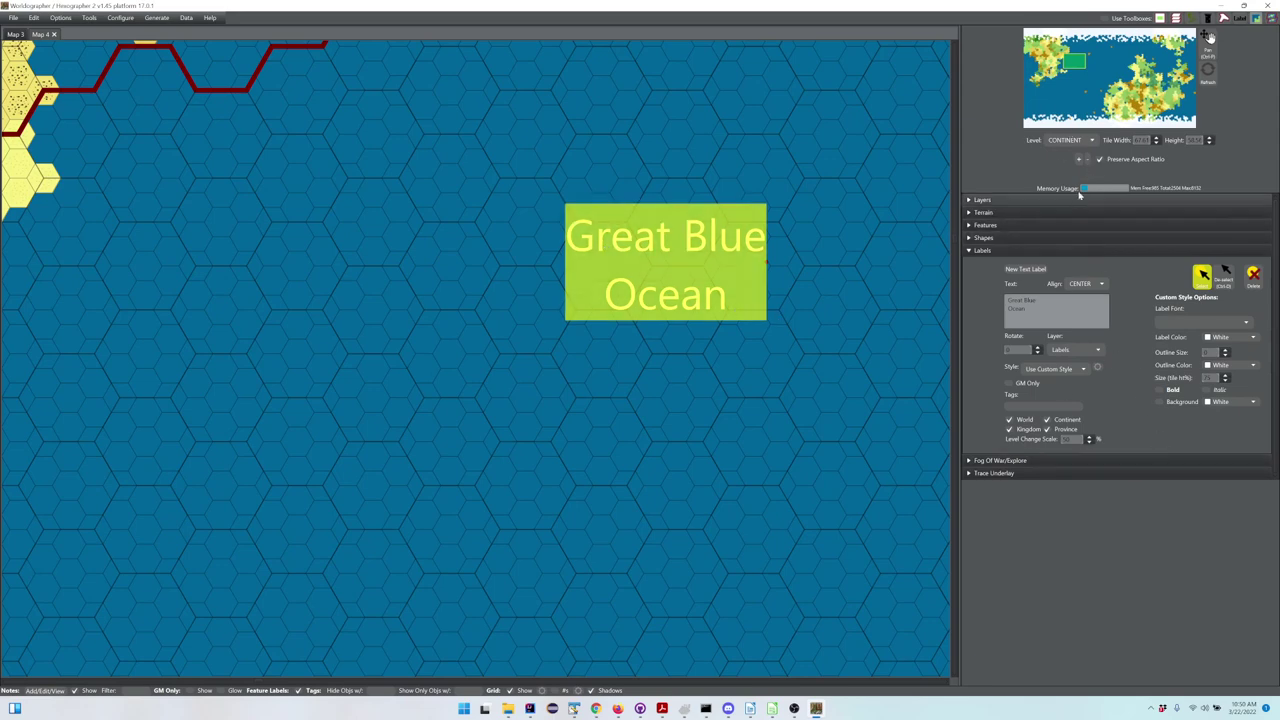
pyautogui.click(1062, 143)
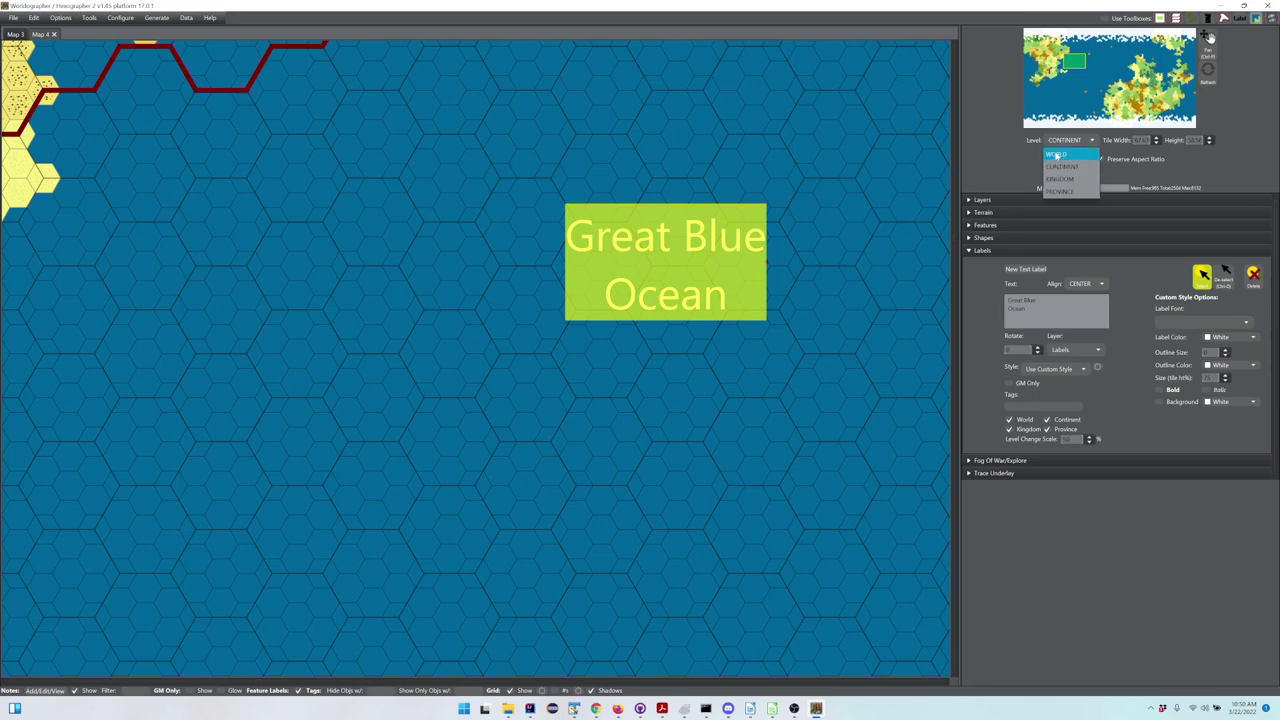
pyautogui.click(1063, 152)
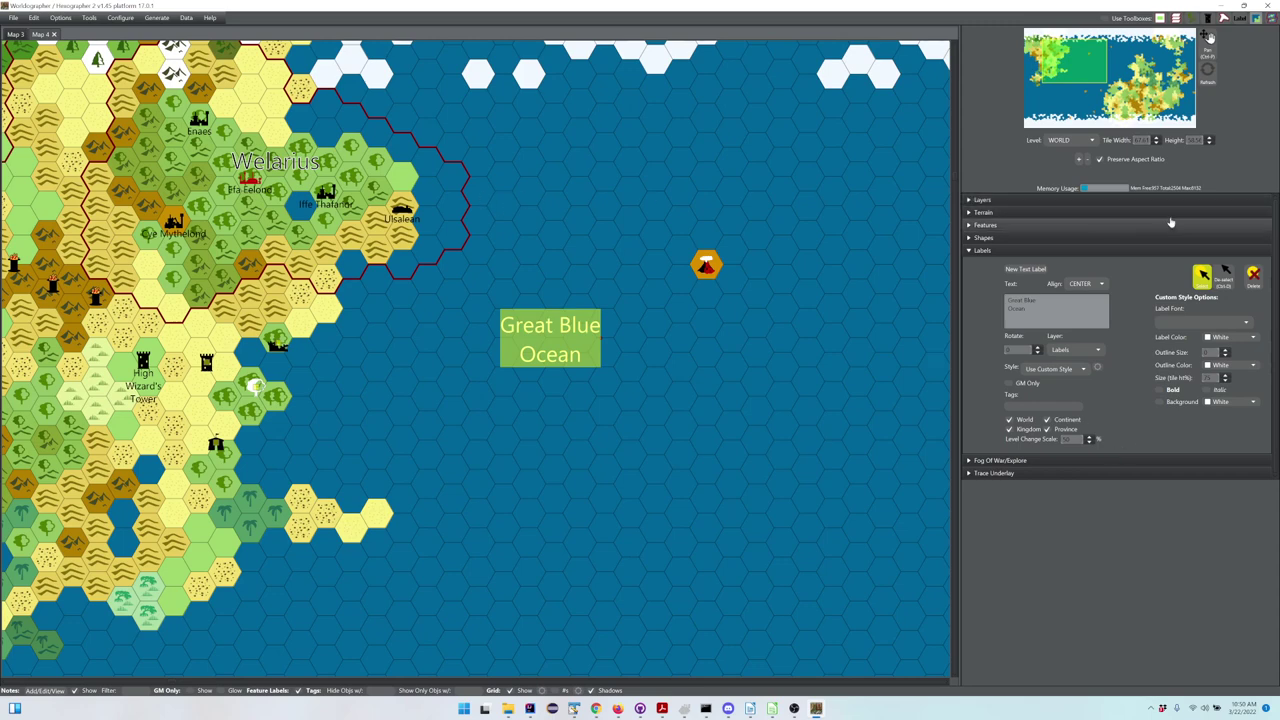
# Generate a new world map with Isometric terrain icons and close the finished notice
pyautogui.click(1203, 284)
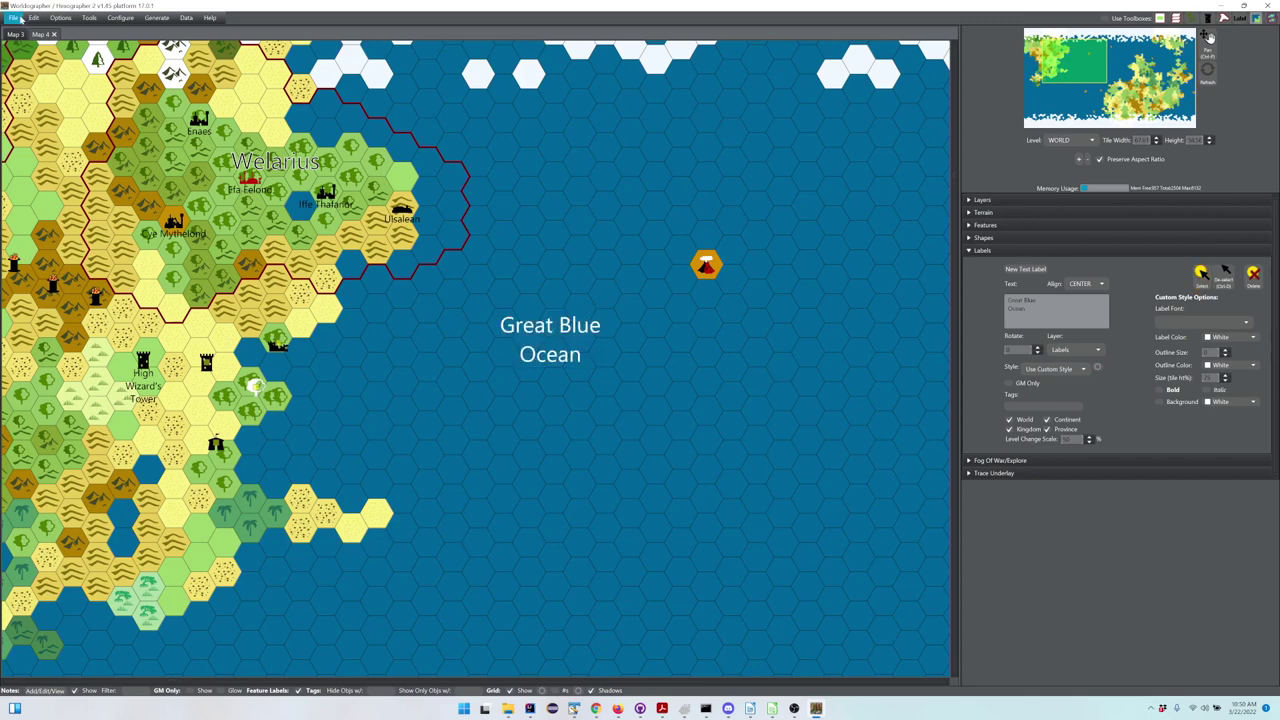
pyautogui.click(14, 18)
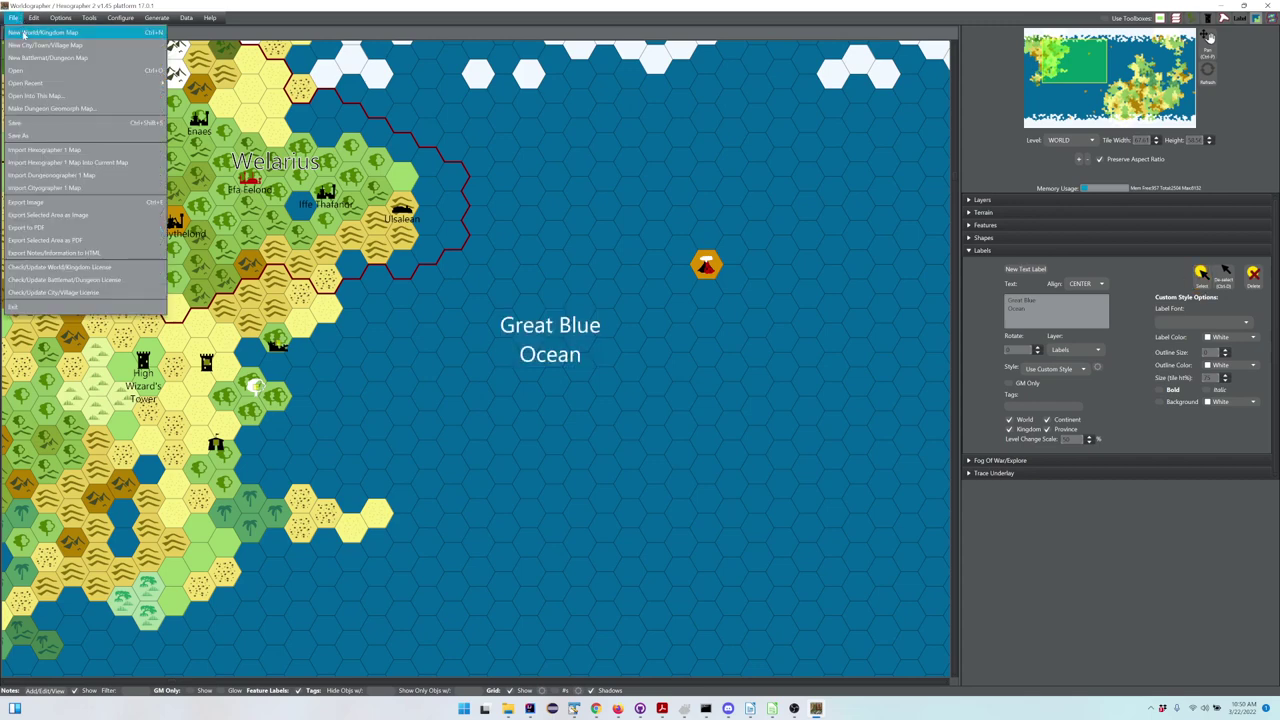
pyautogui.click(40, 32)
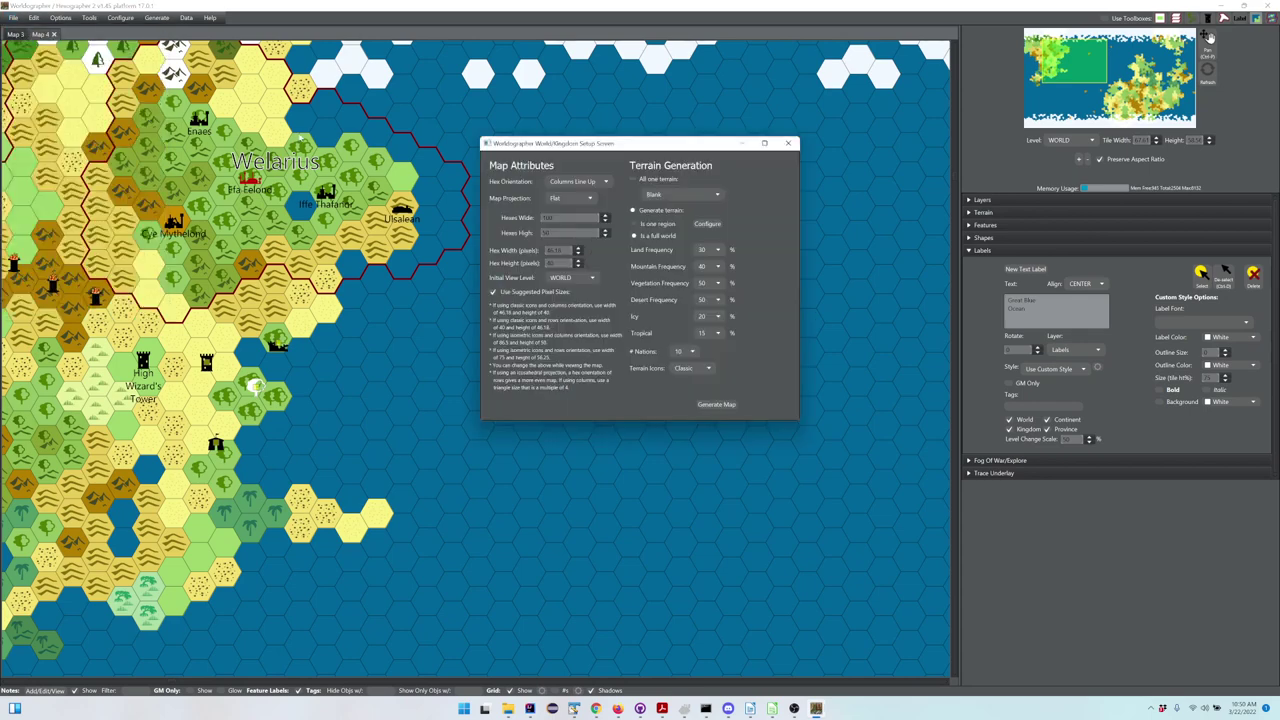
pyautogui.click(704, 371)
pyautogui.click(690, 396)
pyautogui.click(716, 404)
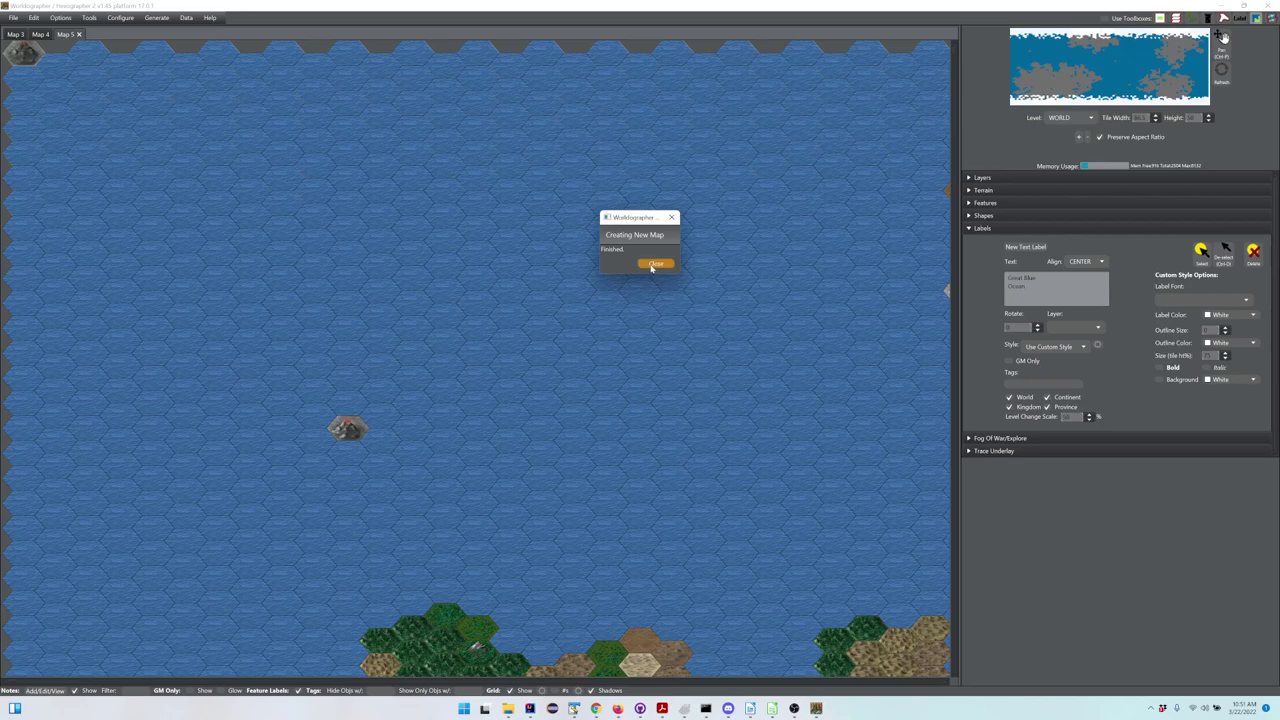
pyautogui.click(655, 263)
# Run Generate Coasts on the Map 5 world with both options kept checked
pyautogui.click(1065, 80)
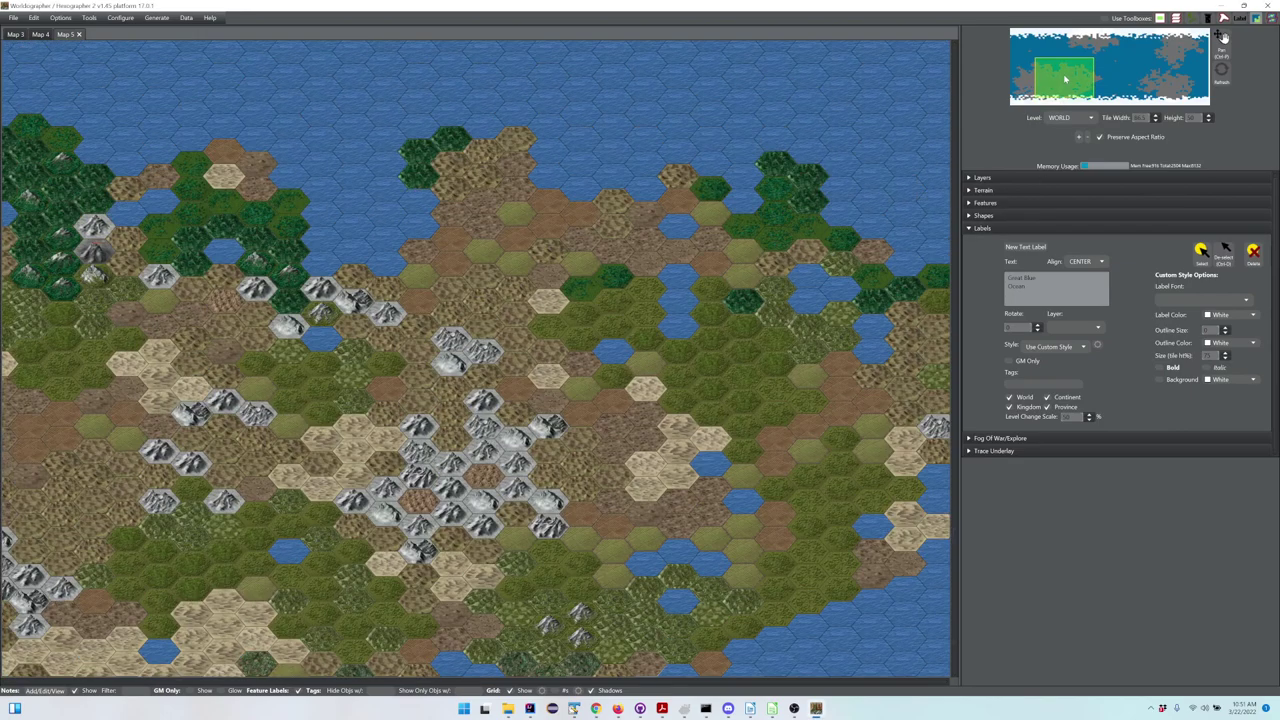
pyautogui.click(162, 19)
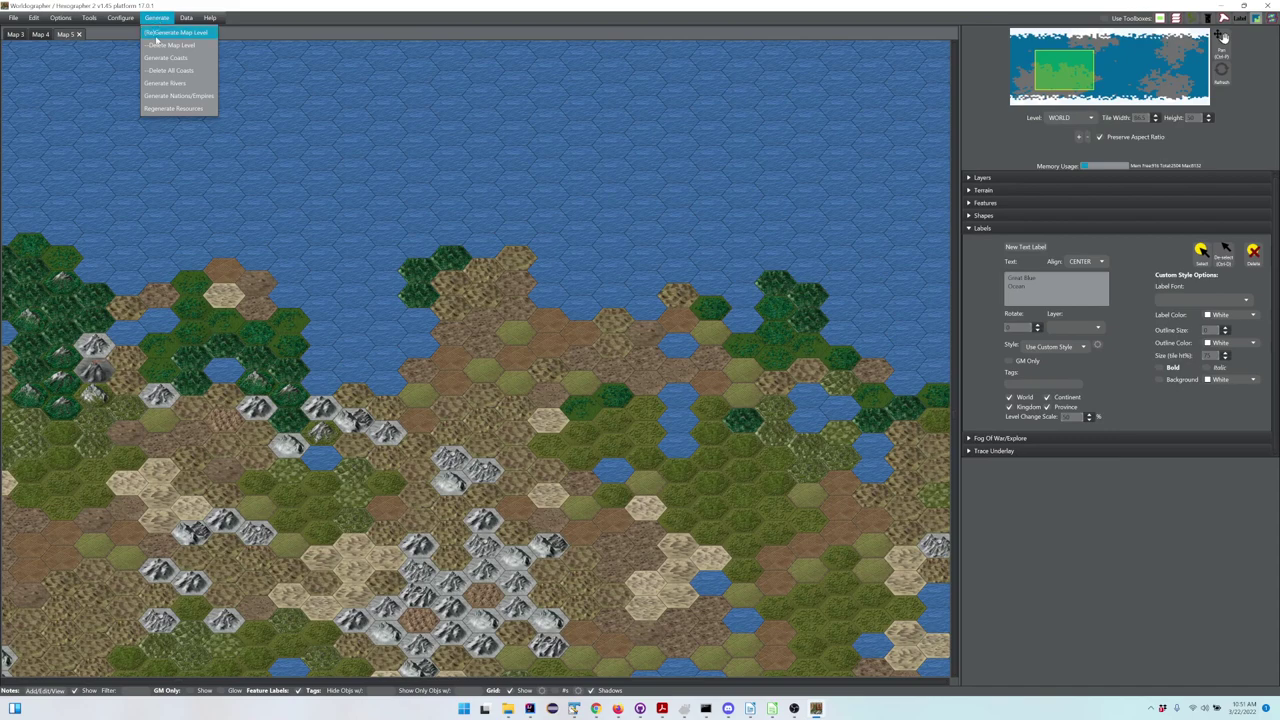
pyautogui.click(166, 58)
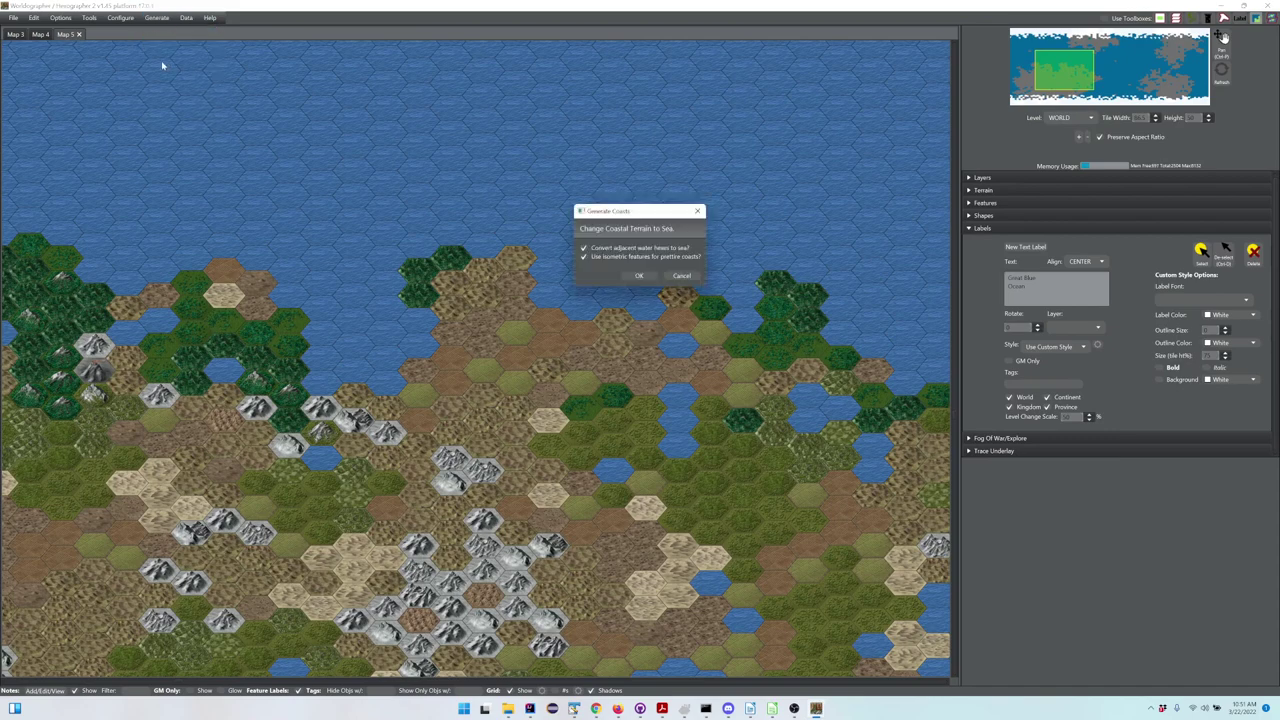
pyautogui.click(639, 276)
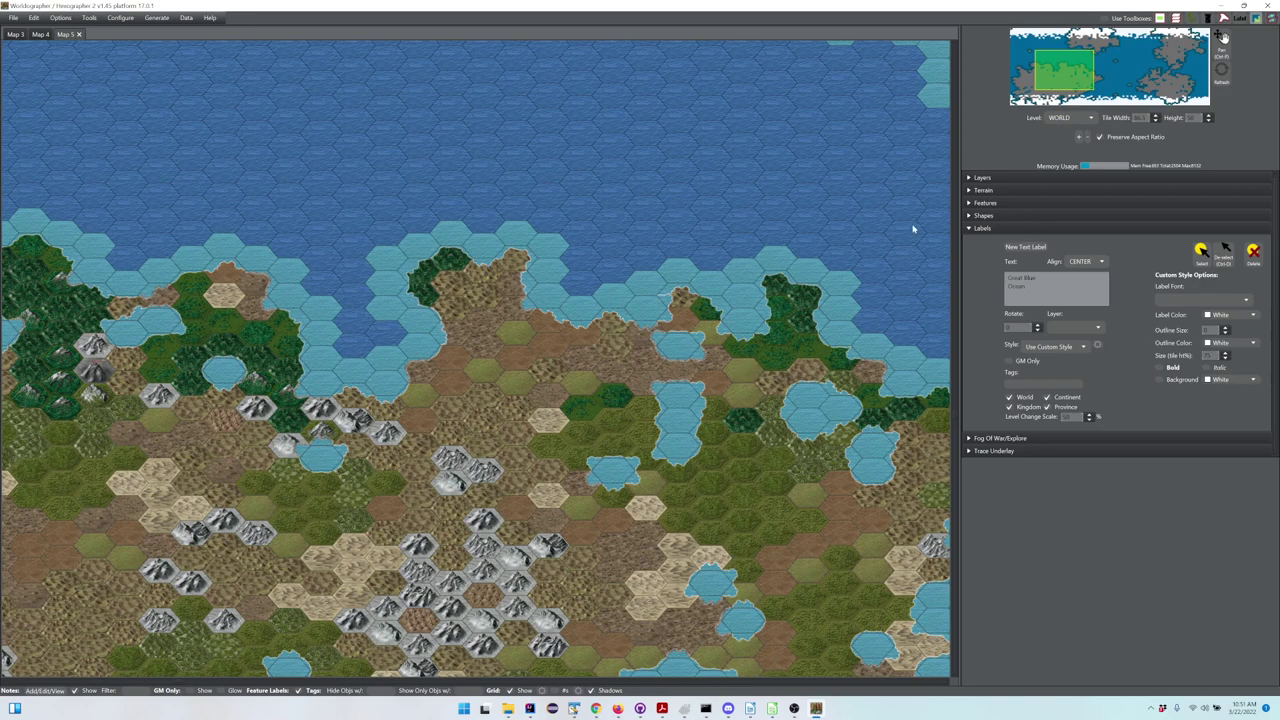
# Zoom into the northern coast, select and move a shoreline feature, then collapse Features
pyautogui.click(985, 202)
pyautogui.scroll(2, 568, 332)
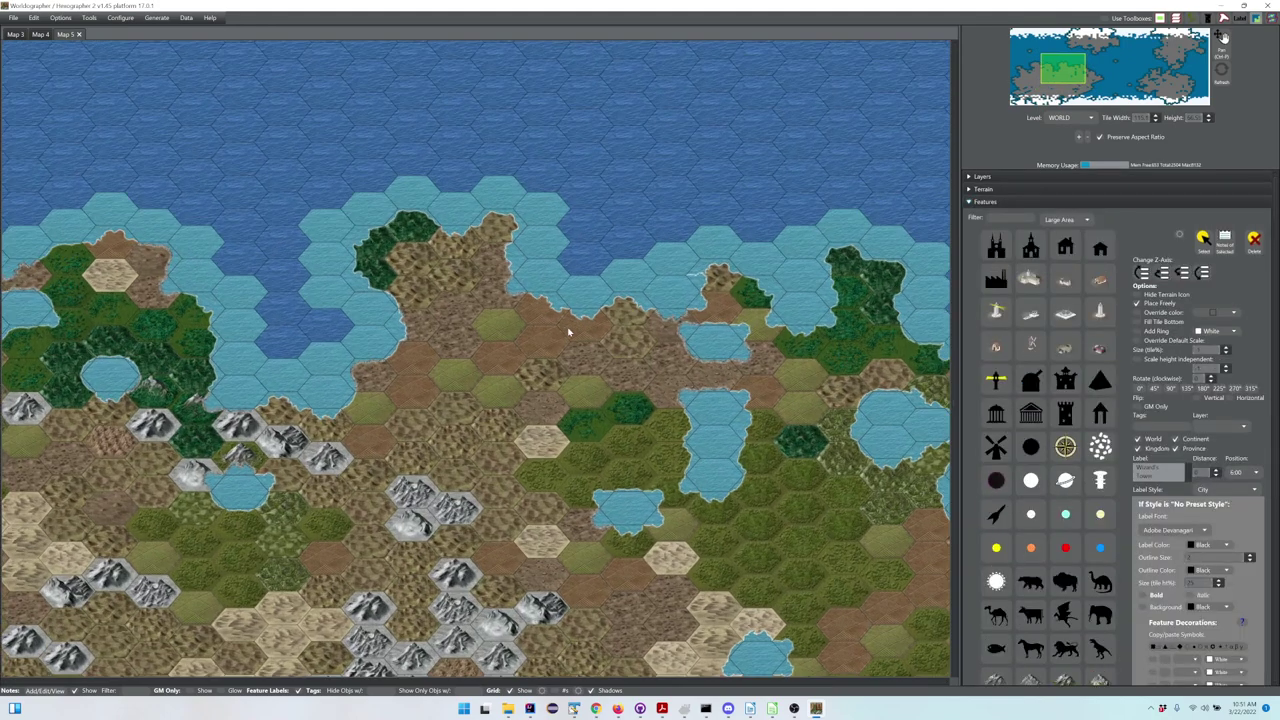
pyautogui.scroll(2, 570, 332)
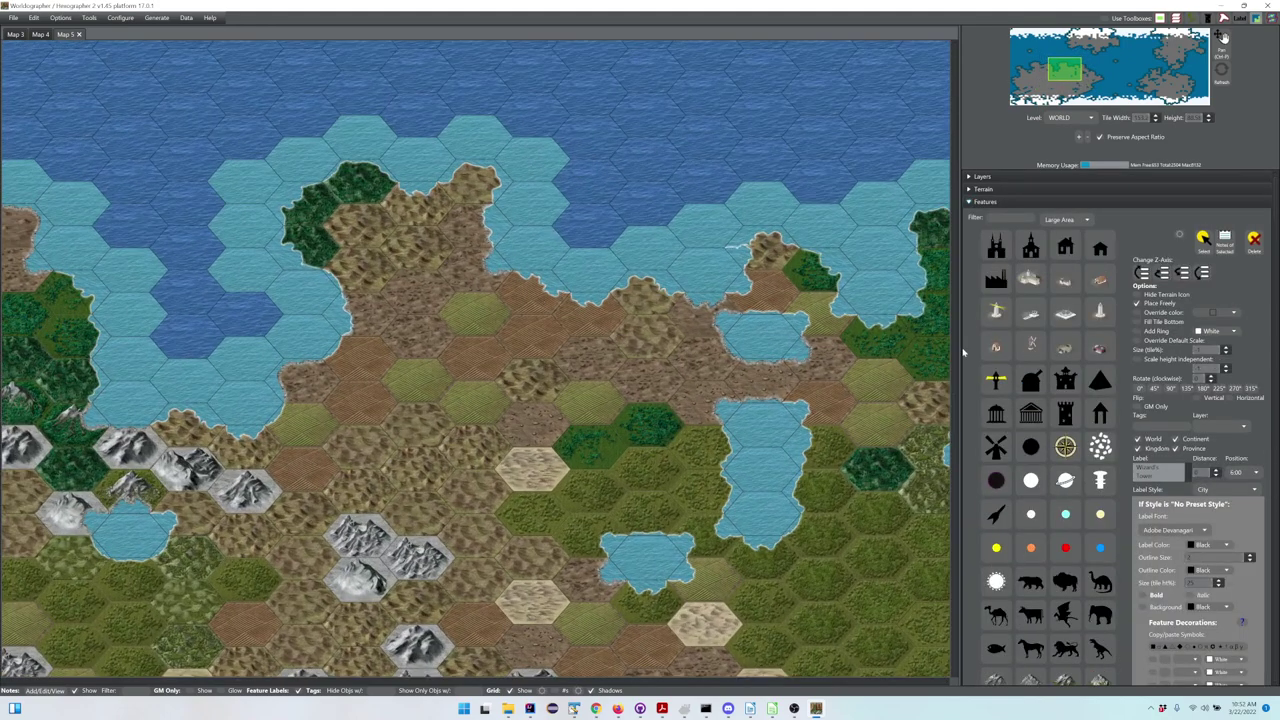
pyautogui.click(1204, 240)
pyautogui.click(1204, 245)
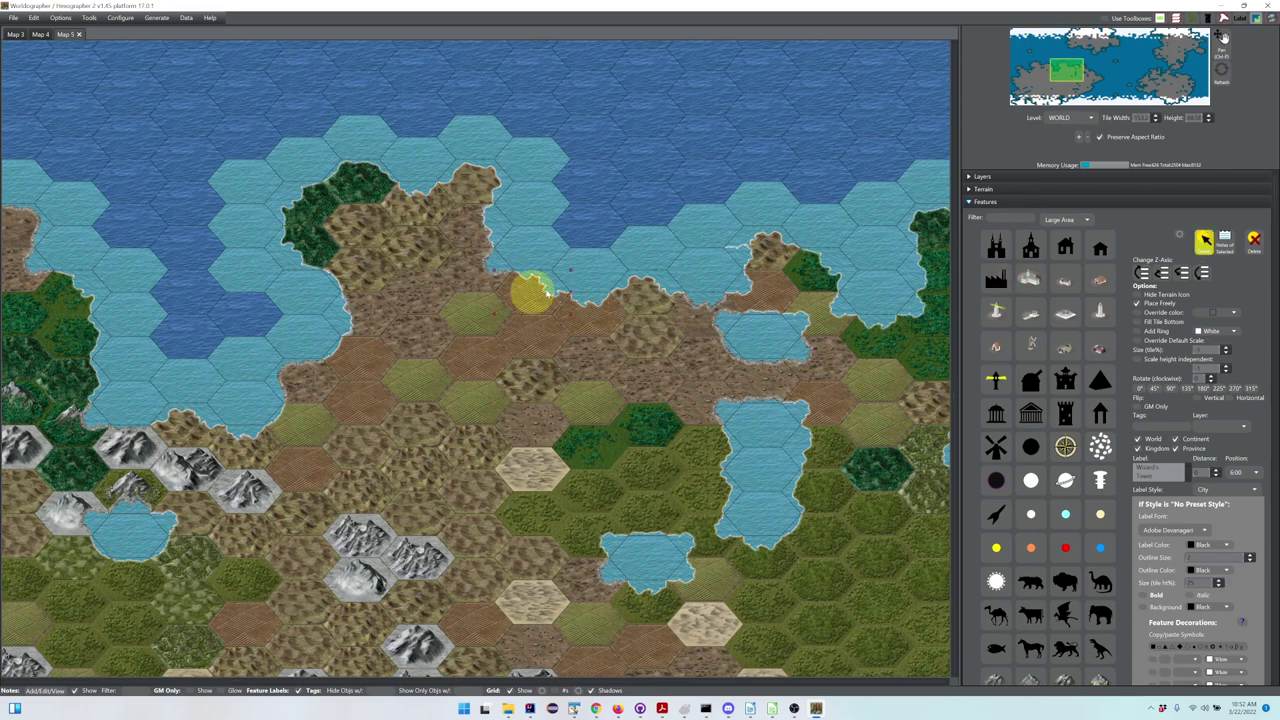
pyautogui.click(547, 292)
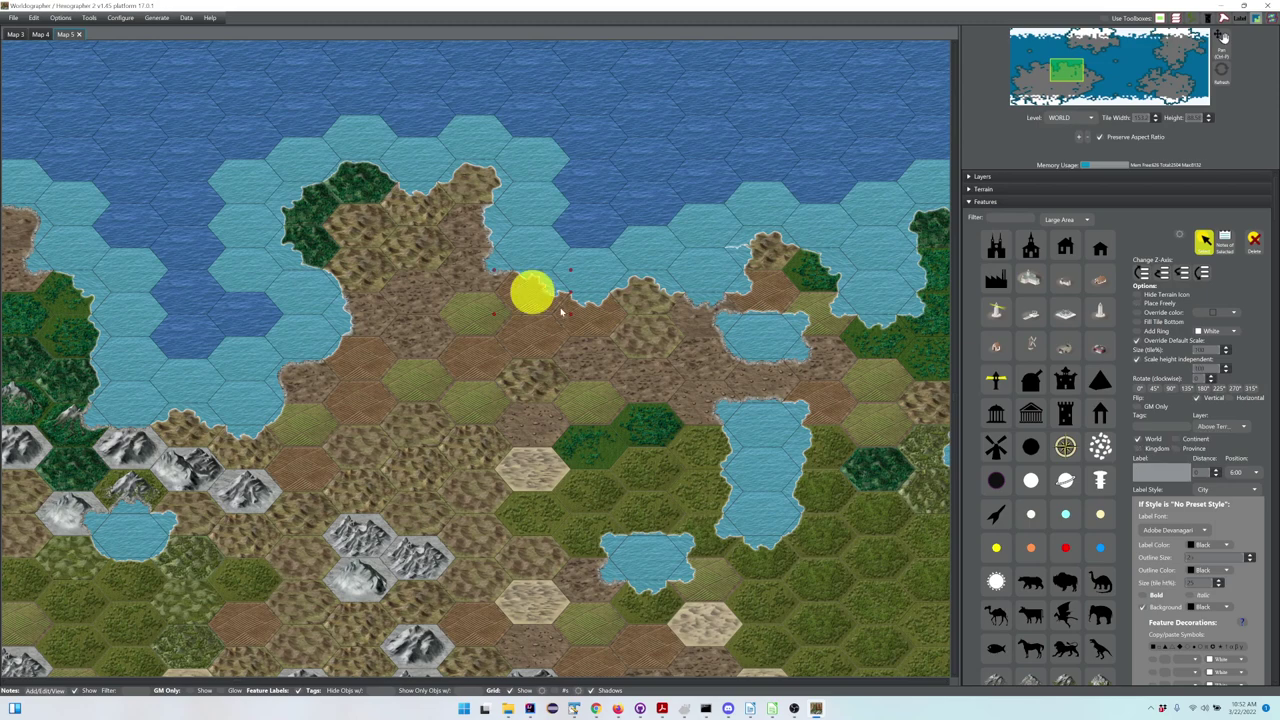
pyautogui.moveTo(566, 319); pyautogui.dragTo(687, 328)
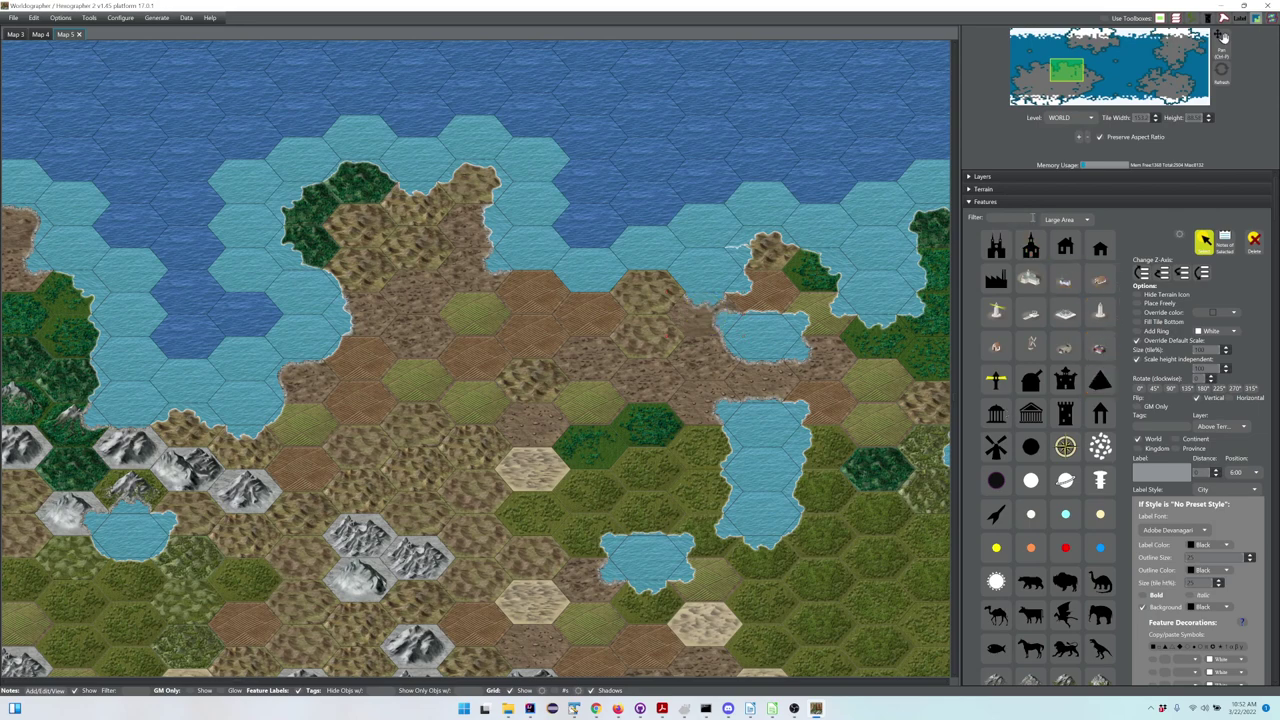
pyautogui.click(985, 202)
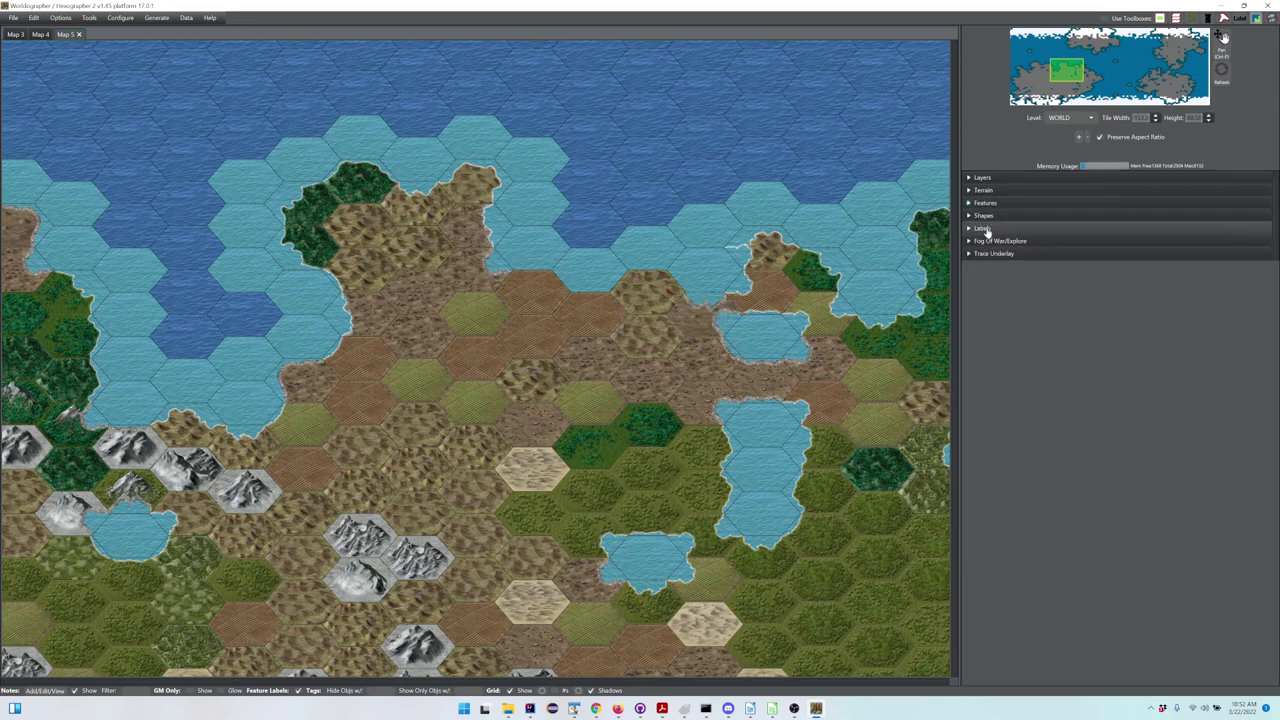
# Apply the Coast Isometric shape preset, keeping its border texture and Sea fill texture
pyautogui.click(984, 218)
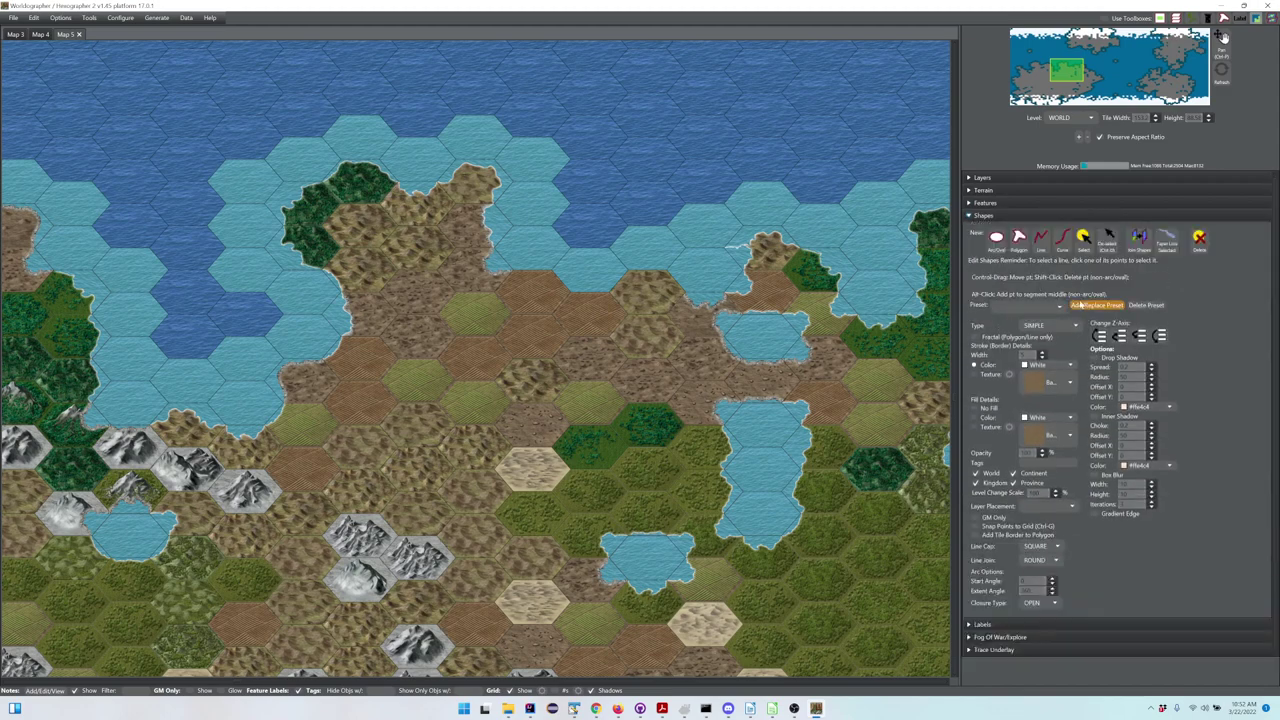
pyautogui.click(1048, 325)
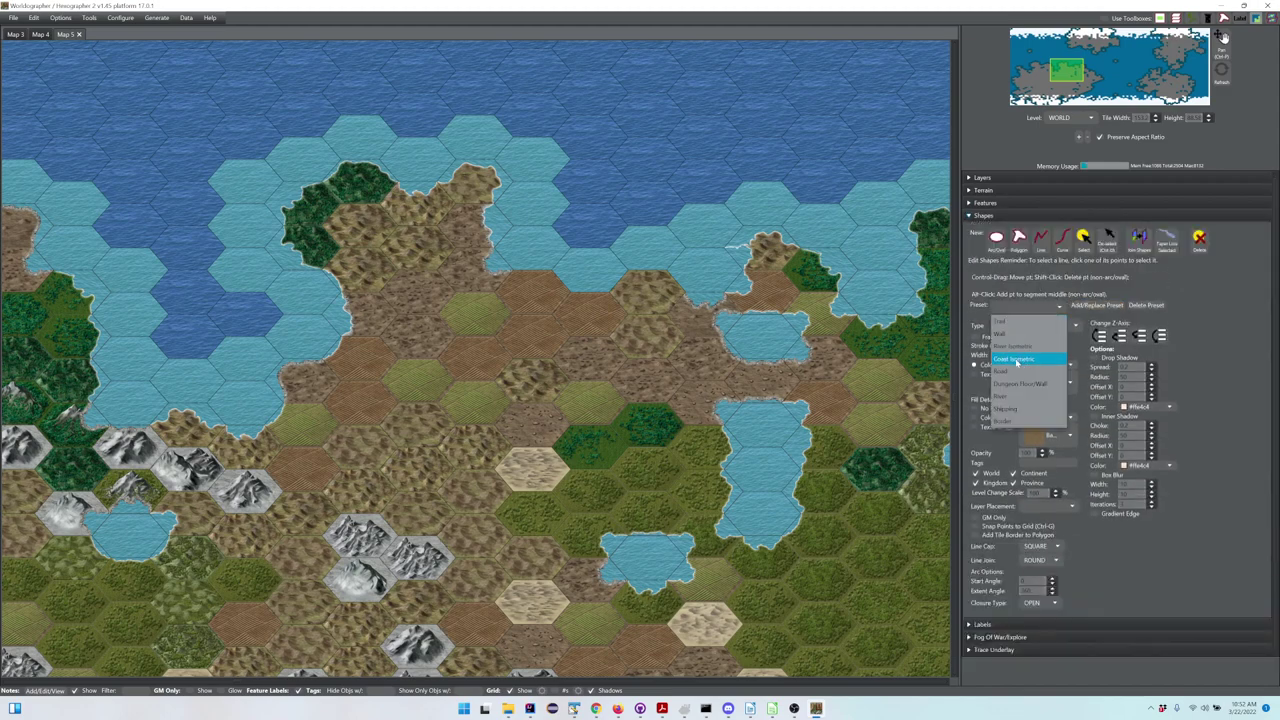
pyautogui.click(1016, 360)
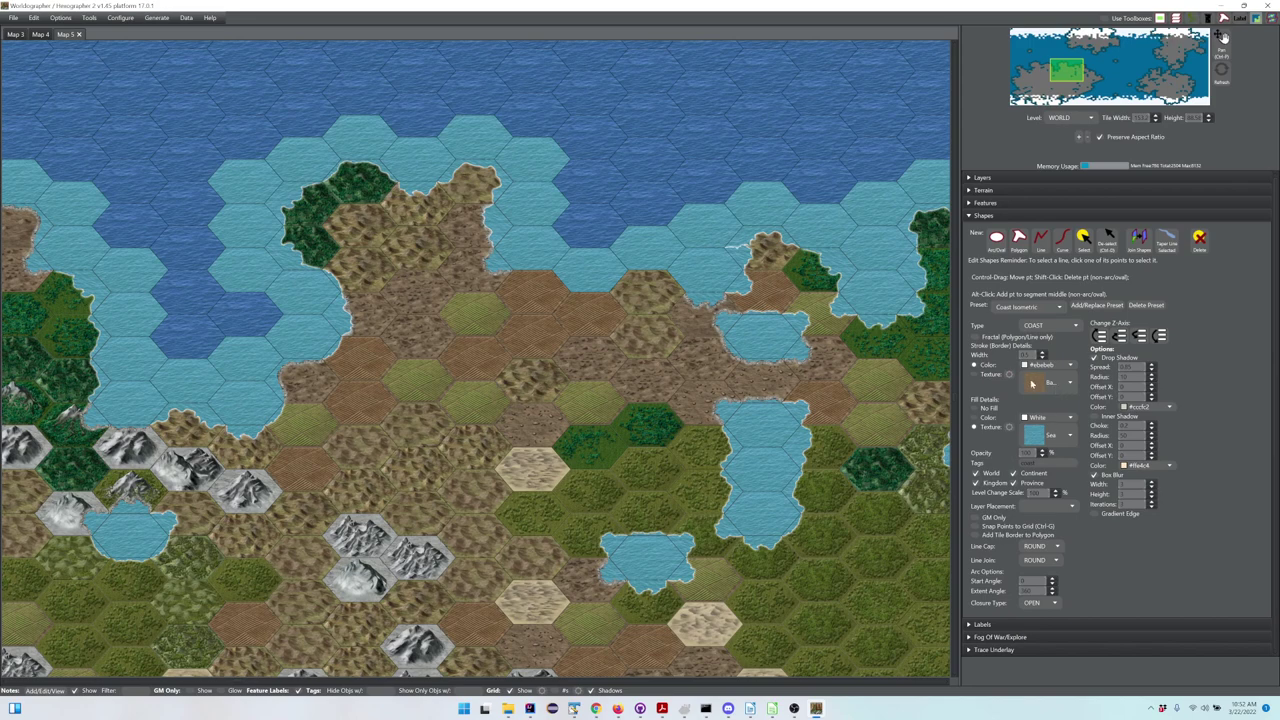
pyautogui.click(1050, 386)
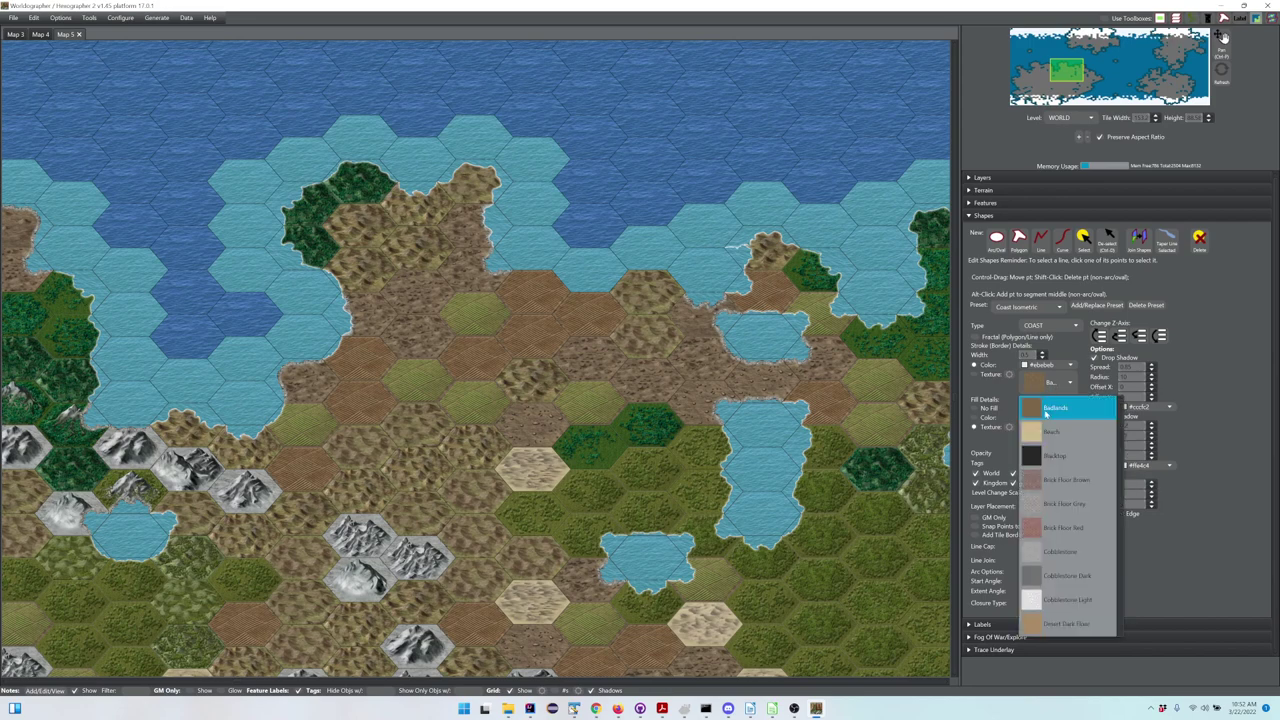
pyautogui.click(998, 393)
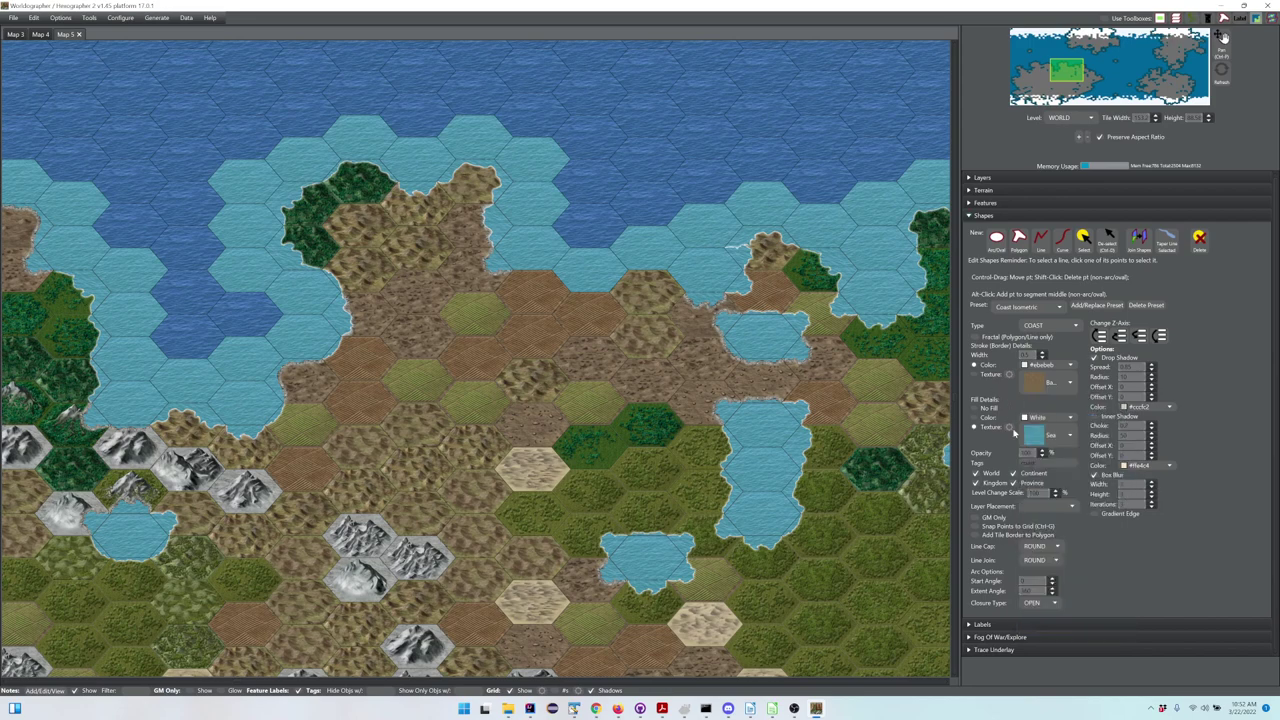
pyautogui.click(1051, 443)
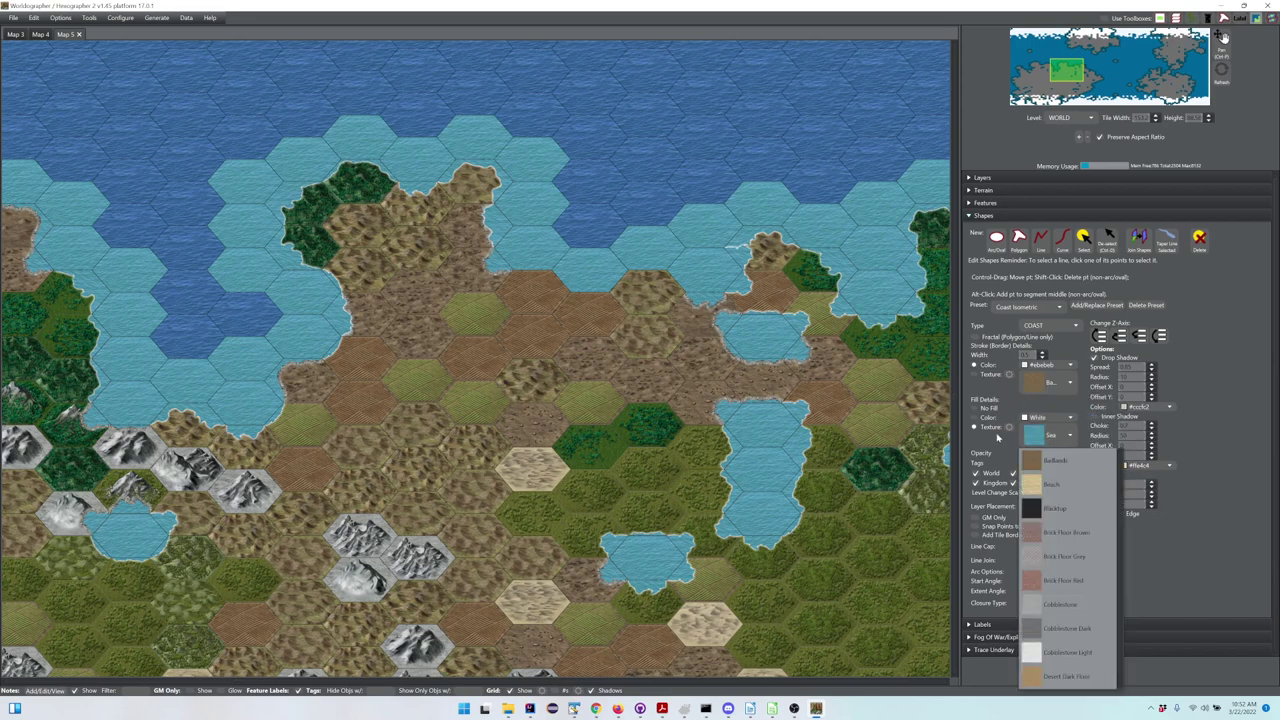
pyautogui.click(993, 443)
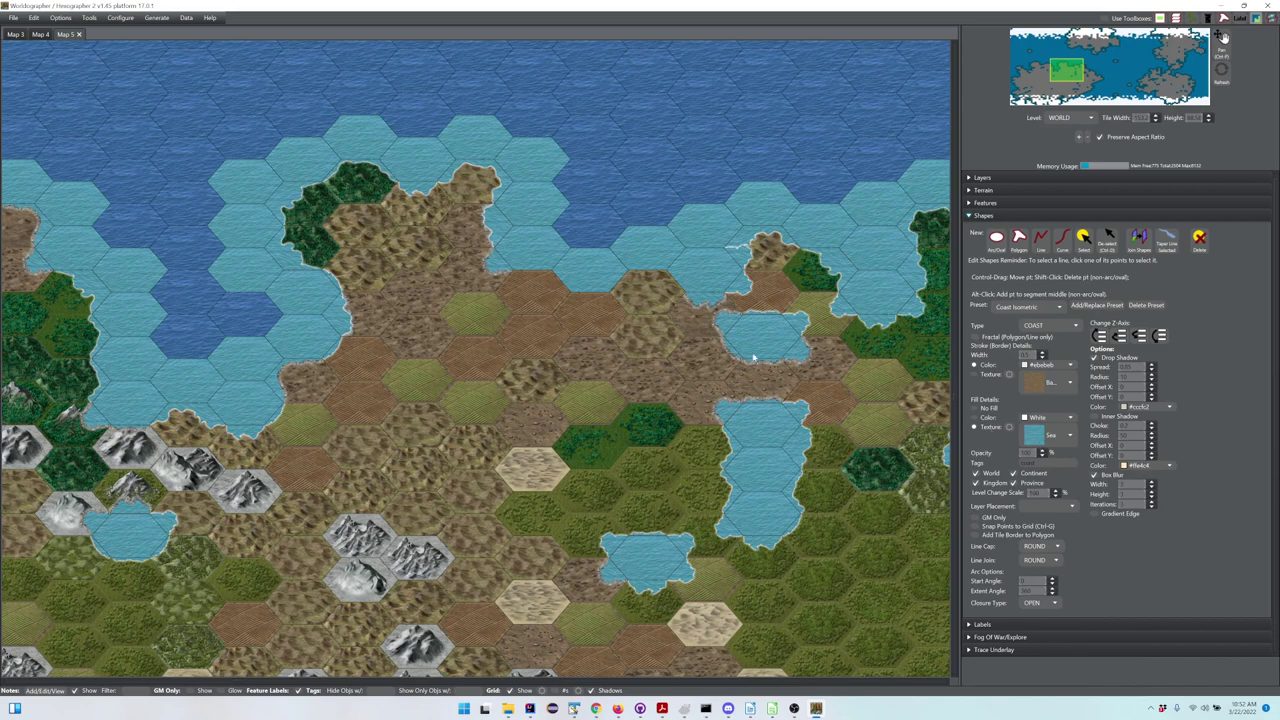
# Zoom in and trace a Line-shape coastline eastward along the northern shore
pyautogui.scroll(3, 620, 285)
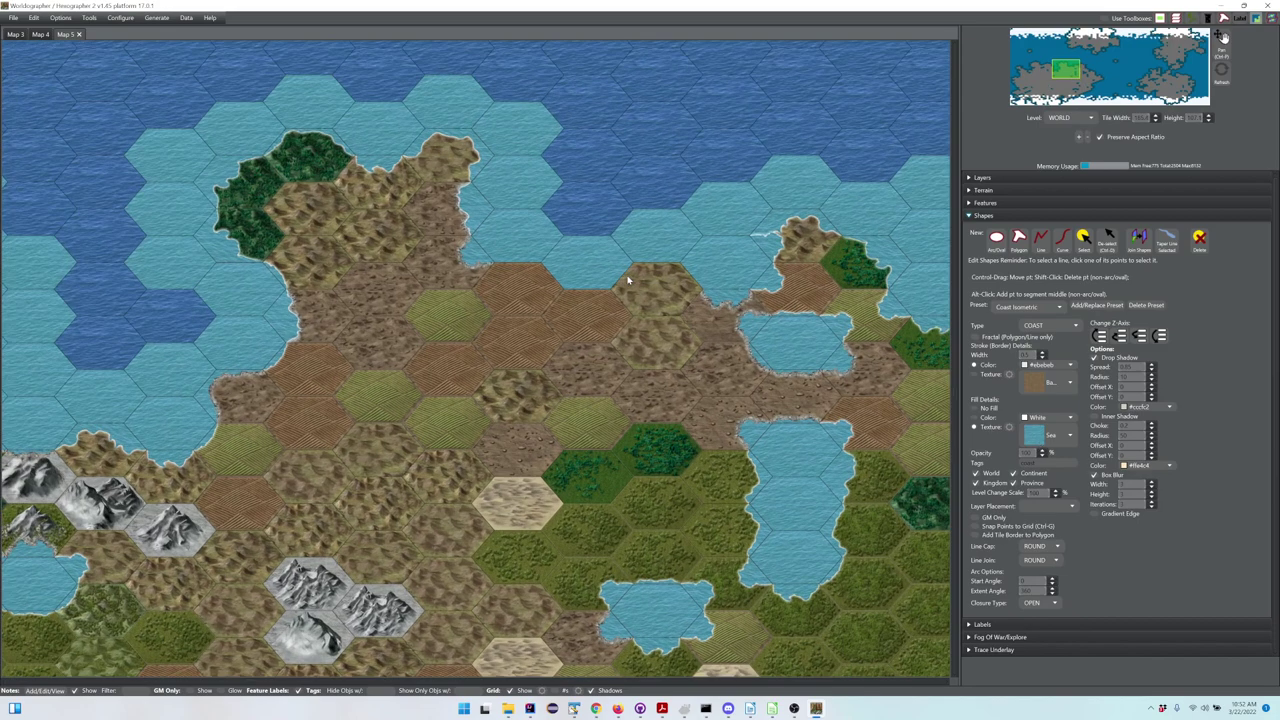
pyautogui.scroll(2, 630, 275)
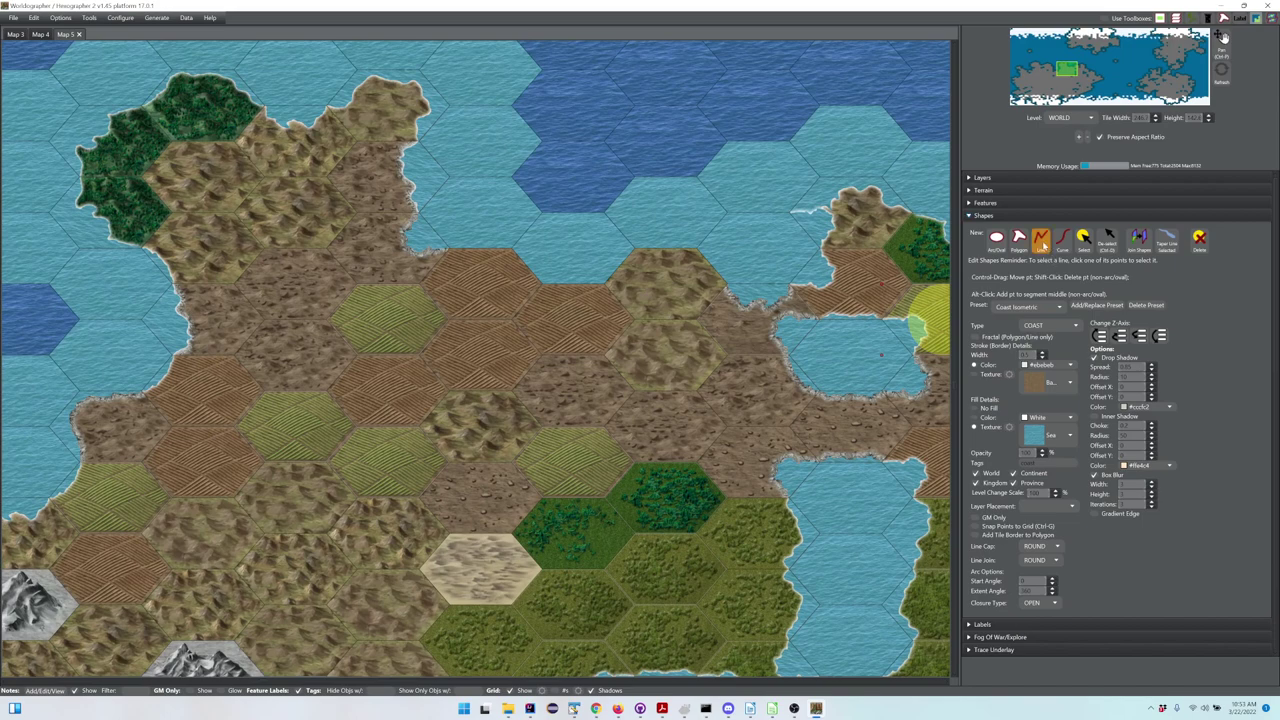
pyautogui.click(1043, 250)
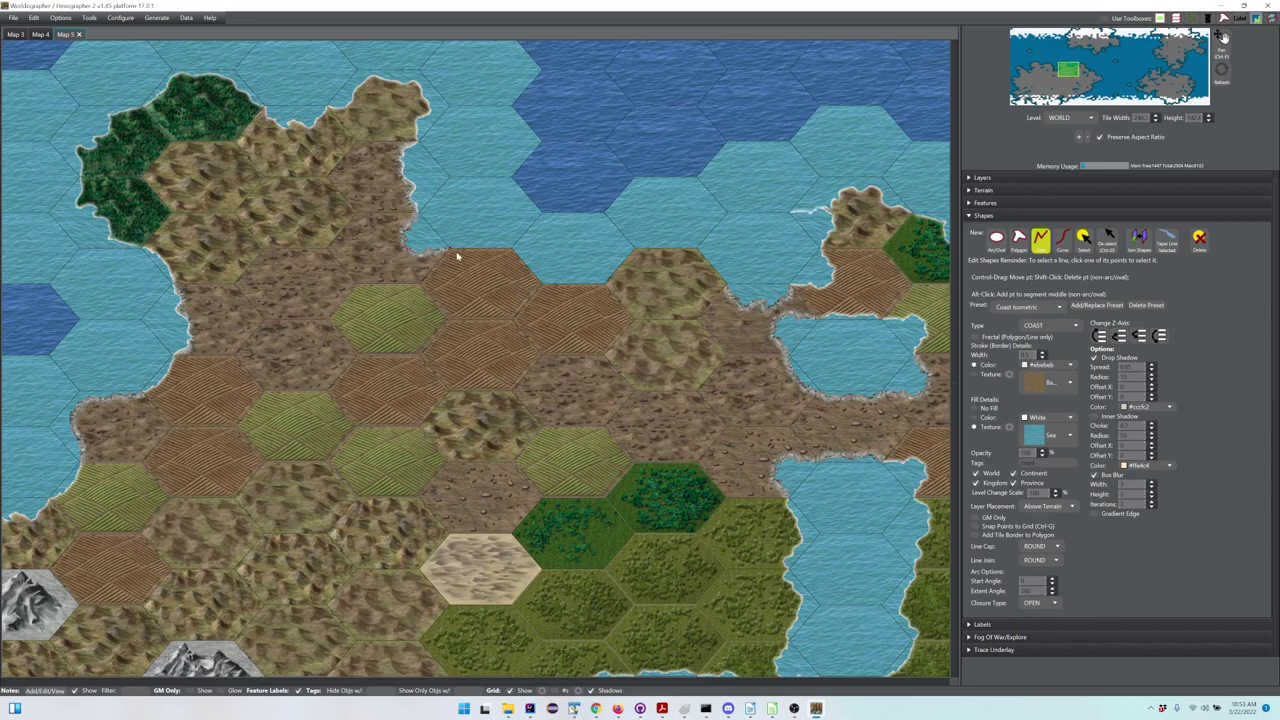
pyautogui.click(473, 257)
pyautogui.moveTo(494, 274)
pyautogui.mouseDown()
pyautogui.moveTo(569, 305)
pyautogui.moveTo(728, 289)
pyautogui.mouseUp()
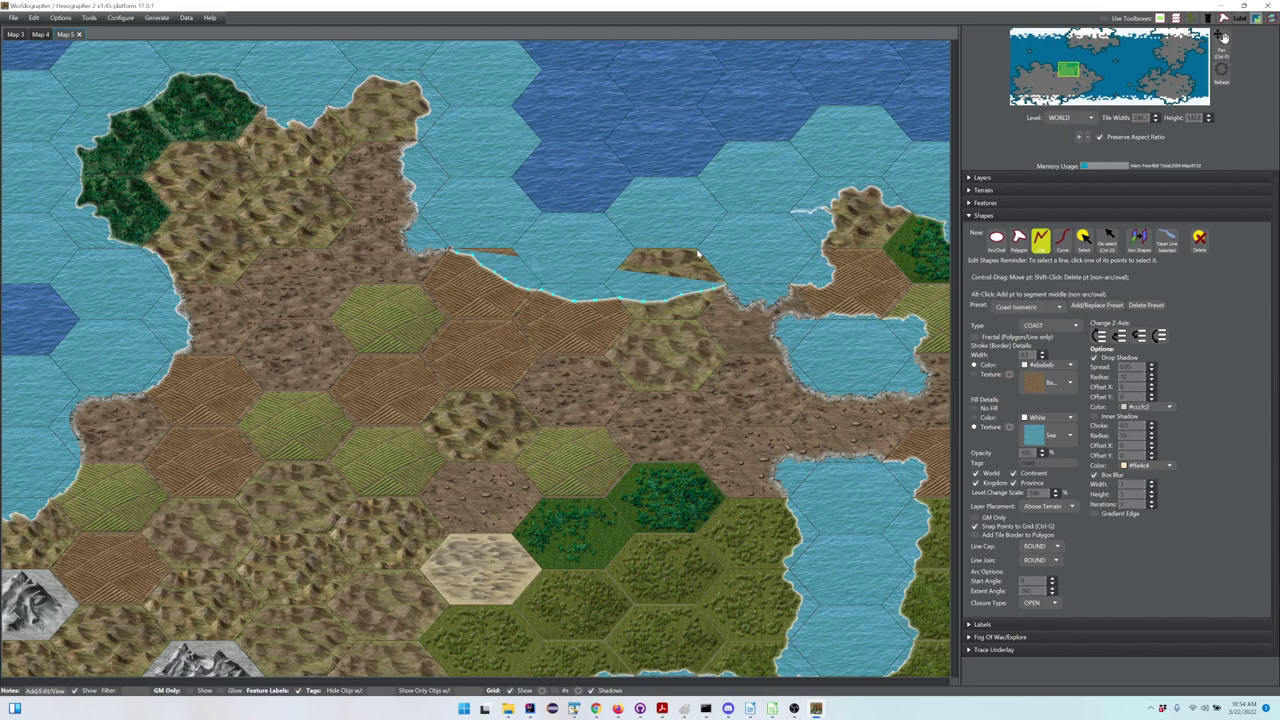
# Finish the coastline line shape so it redraws as a smooth sea-filled bay
pyautogui.click(697, 253)
pyautogui.click(697, 250)
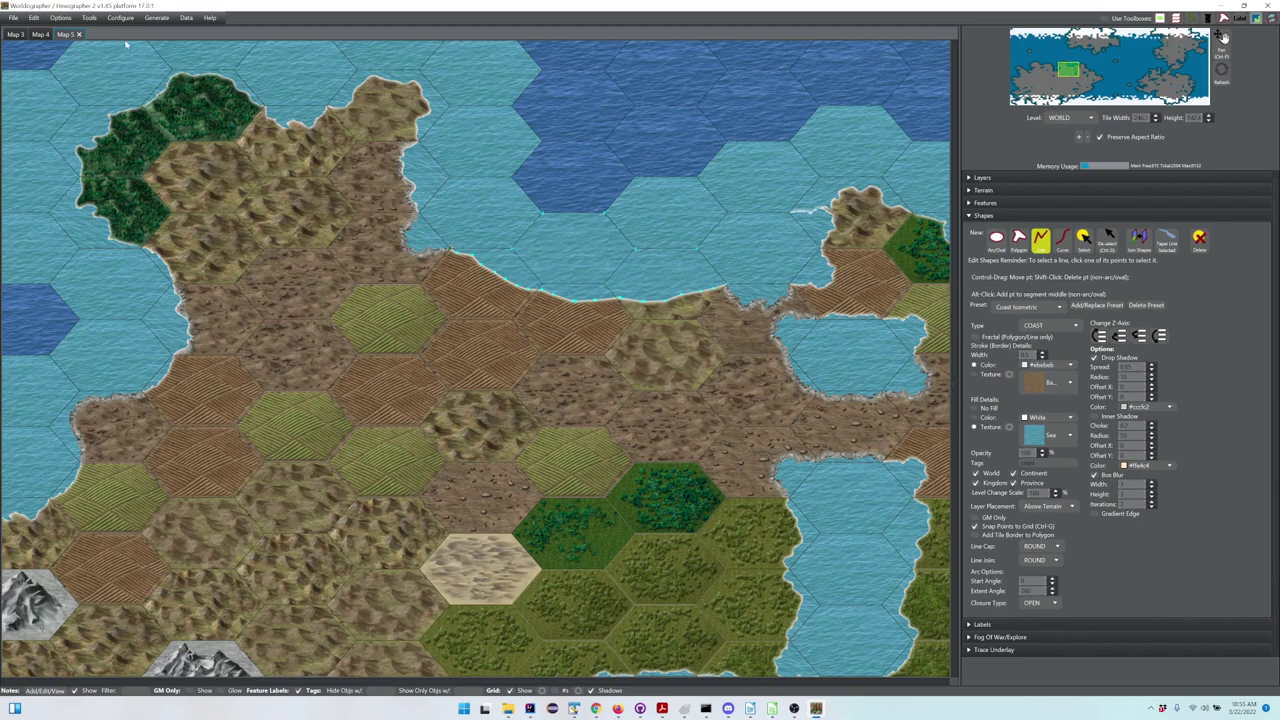
# Run Tools > Make Isometric Mountains Features on Map 5's mountain region to merge mountain hexes into ranges
pyautogui.press('Up')
pyautogui.press('Left')
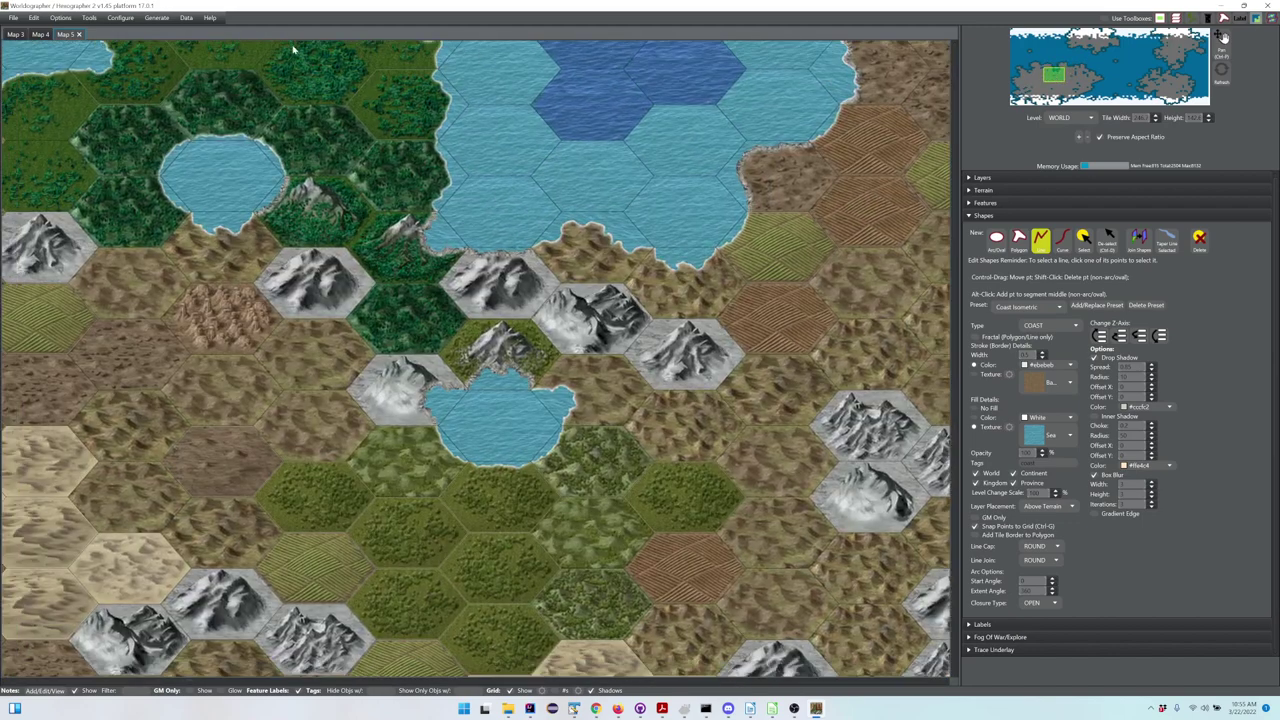
pyautogui.click(89, 18)
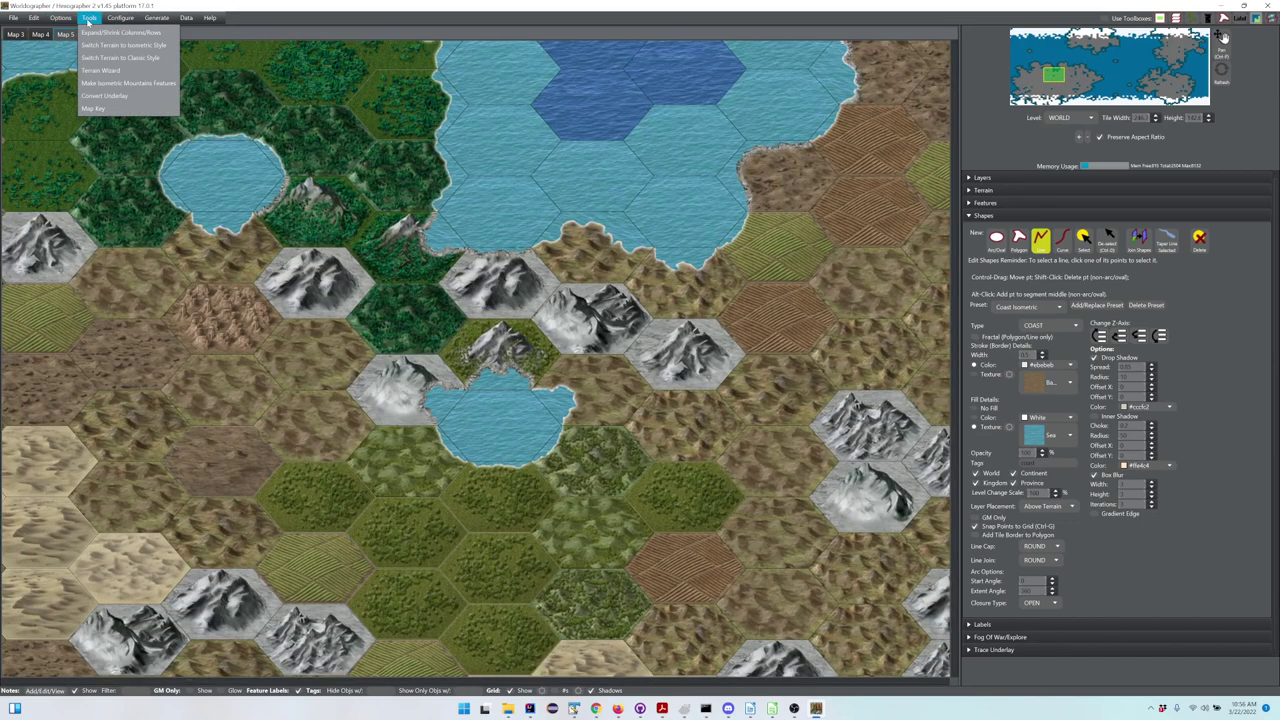
pyautogui.click(122, 85)
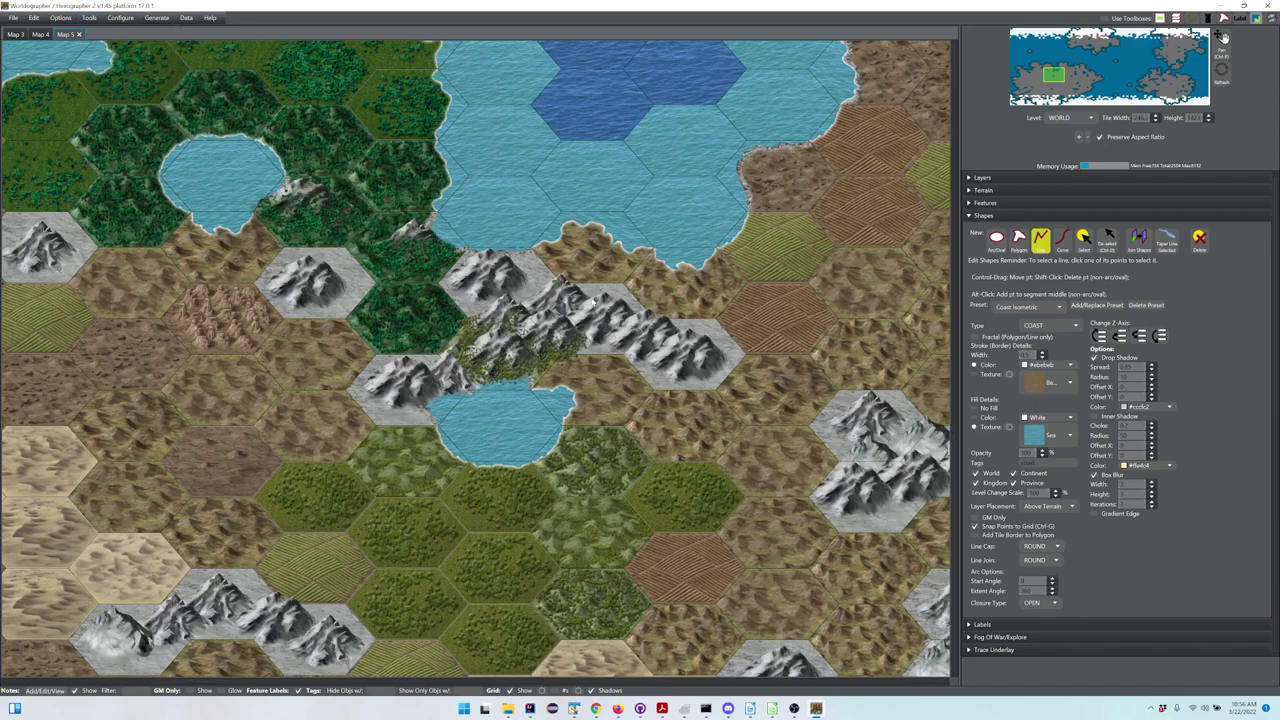